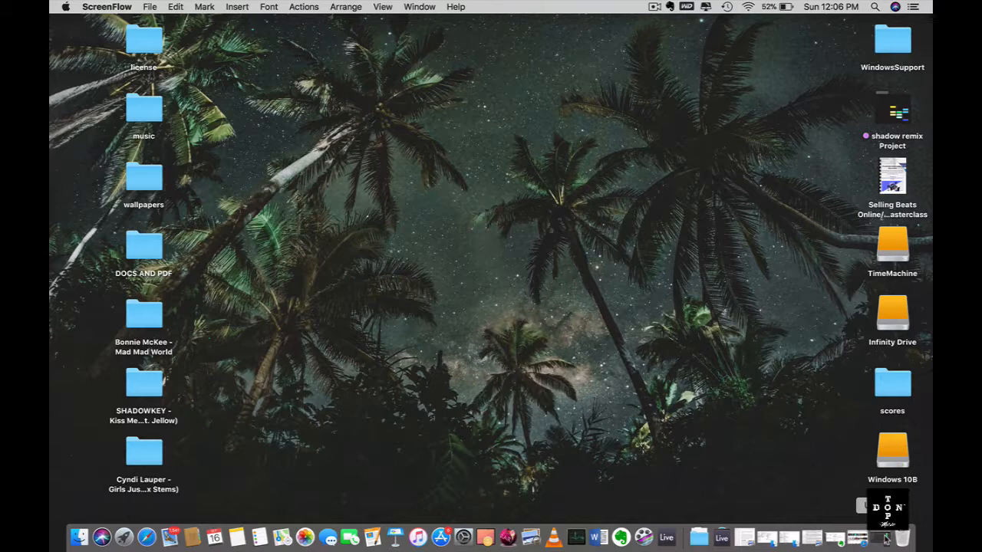
In Ableton Live, move the arrangement loop to the first four bars and set the tempo to 98.00 BPM.
click(886, 539)
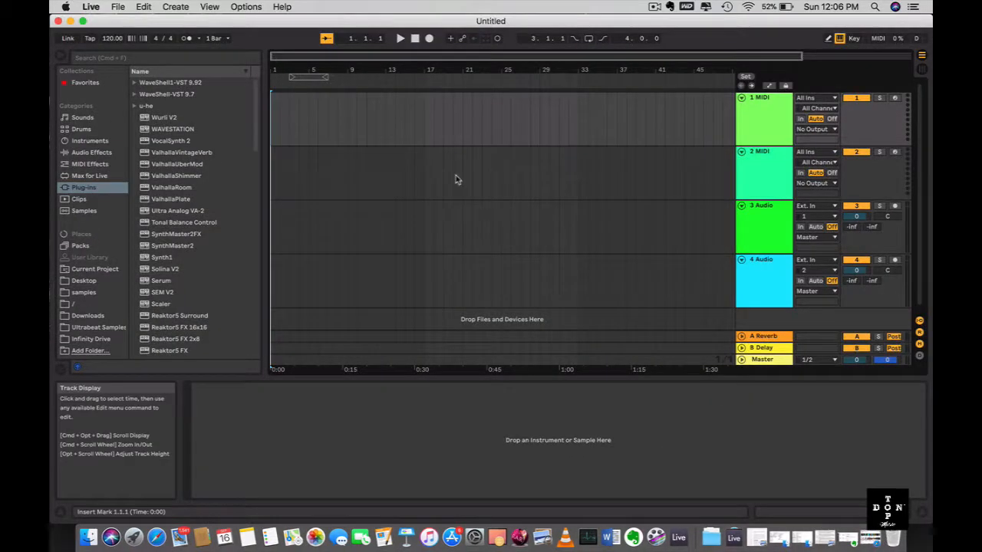
drag(308, 75, 288, 74)
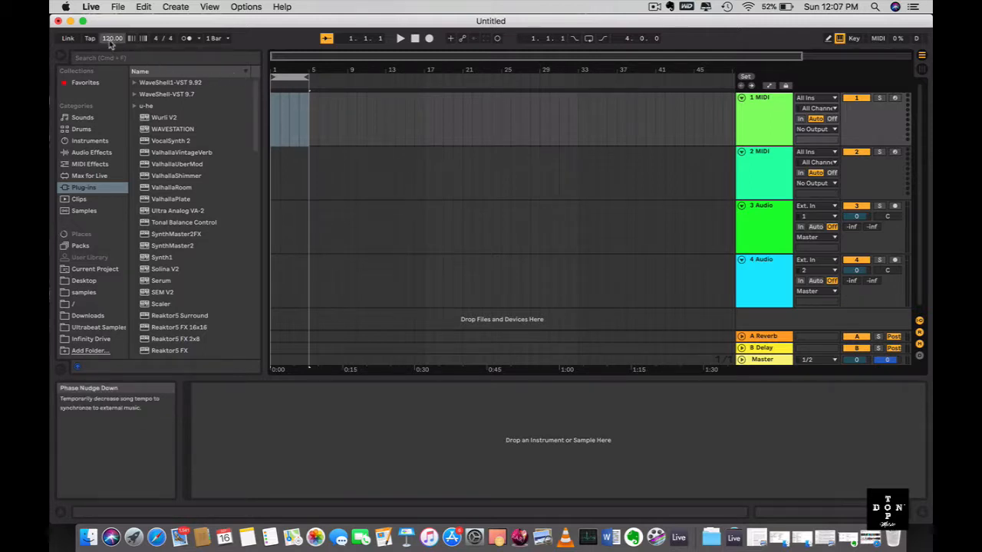
mouse_move(112, 43)
mouse_down()
mouse_move(111, 69)
mouse_move(111, 57)
mouse_up()
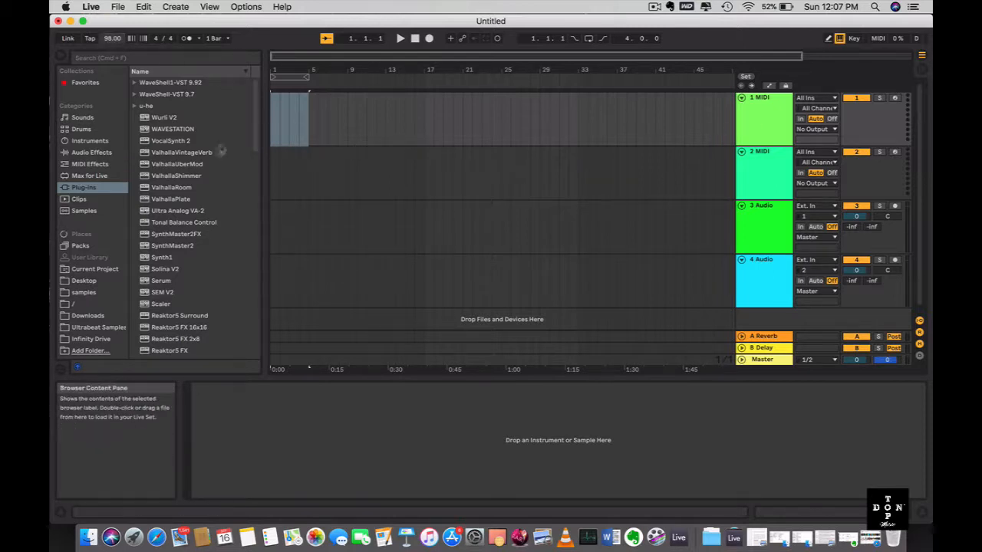
Find the Massive plug-in among the plug-ins and load it onto the first MIDI track.
scroll(205, 181, down, 5)
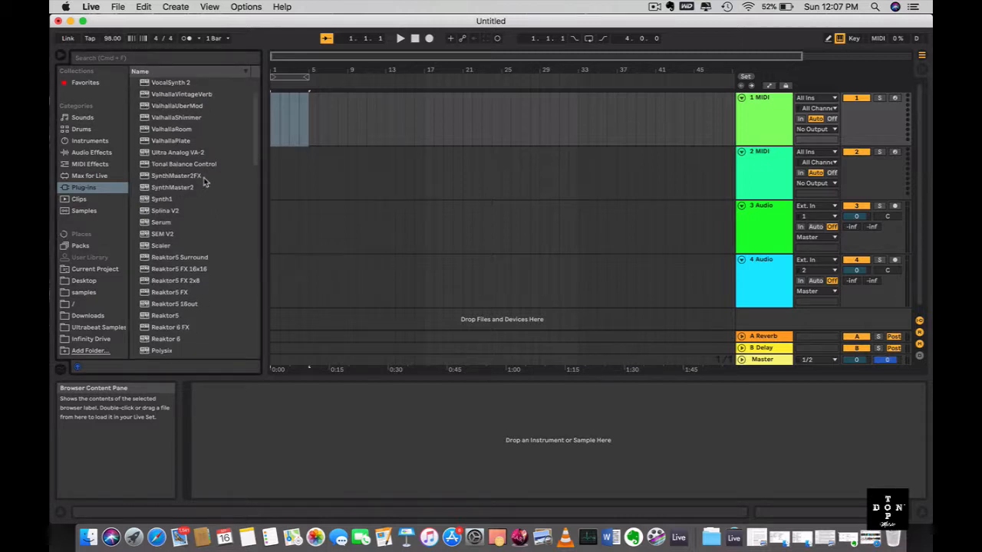
scroll(204, 182, down, 5)
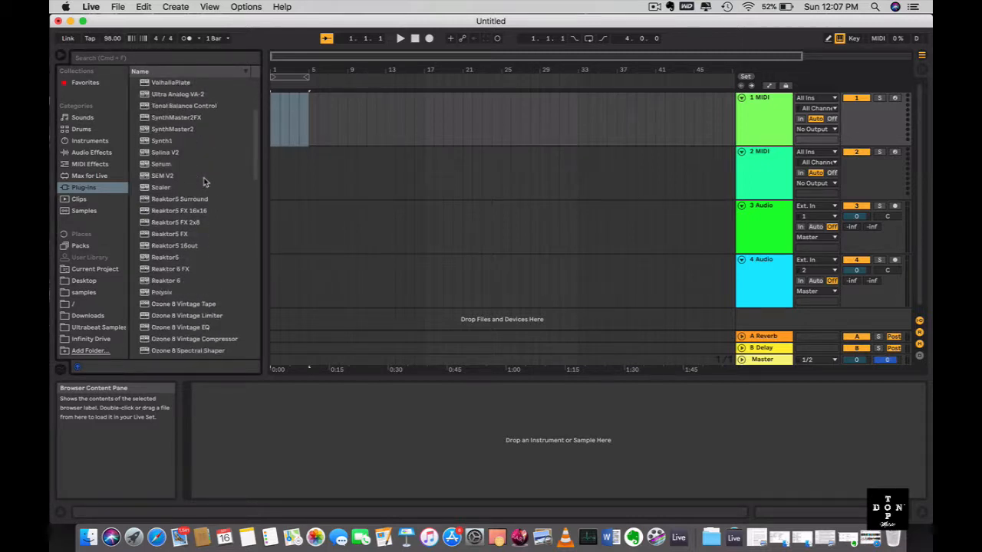
scroll(204, 182, down, 10)
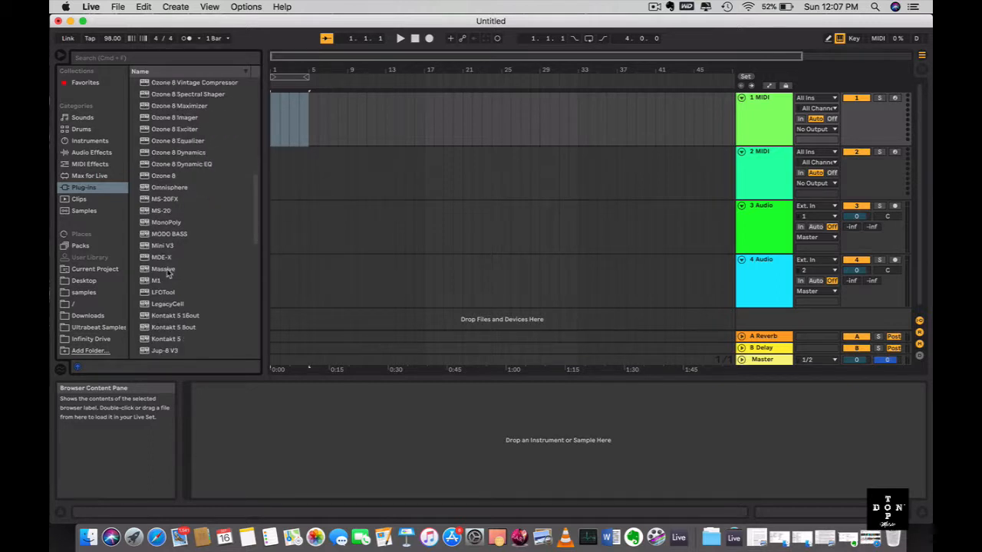
drag(167, 274, 434, 419)
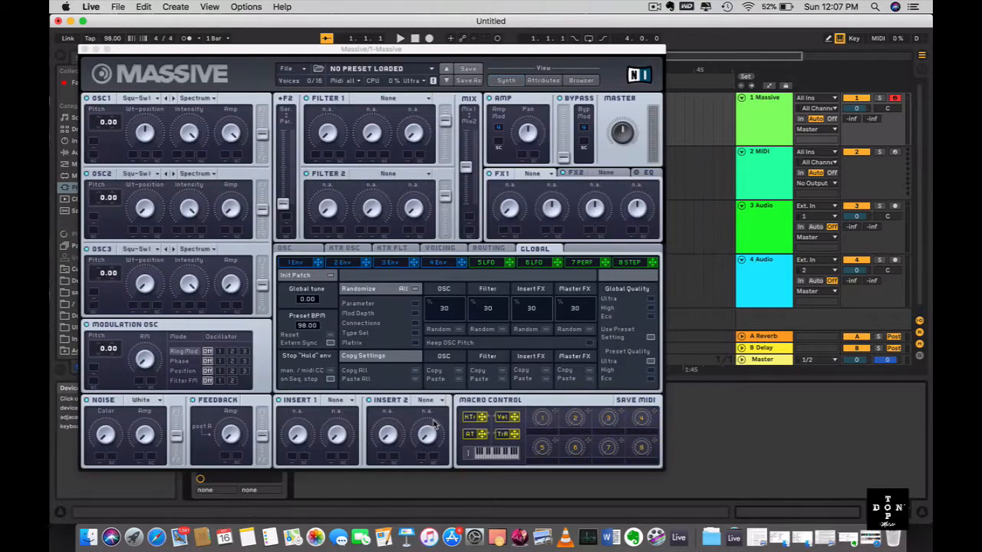
Load the preset "pluck_07_lets go hawaii" from Massive's Hip Hop Pluck sounds and close the plug-in window.
click(581, 80)
scroll(161, 349, down, 3)
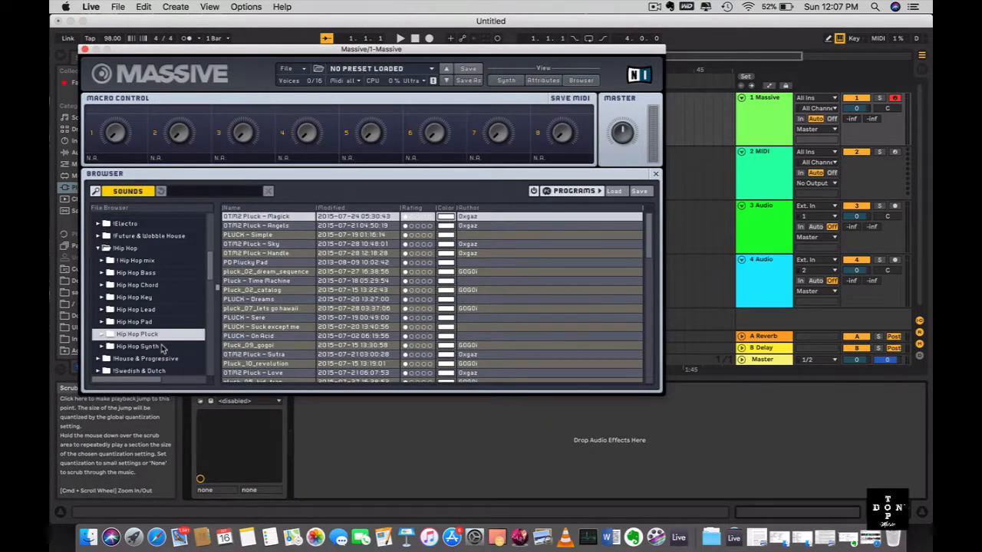
double_click(261, 310)
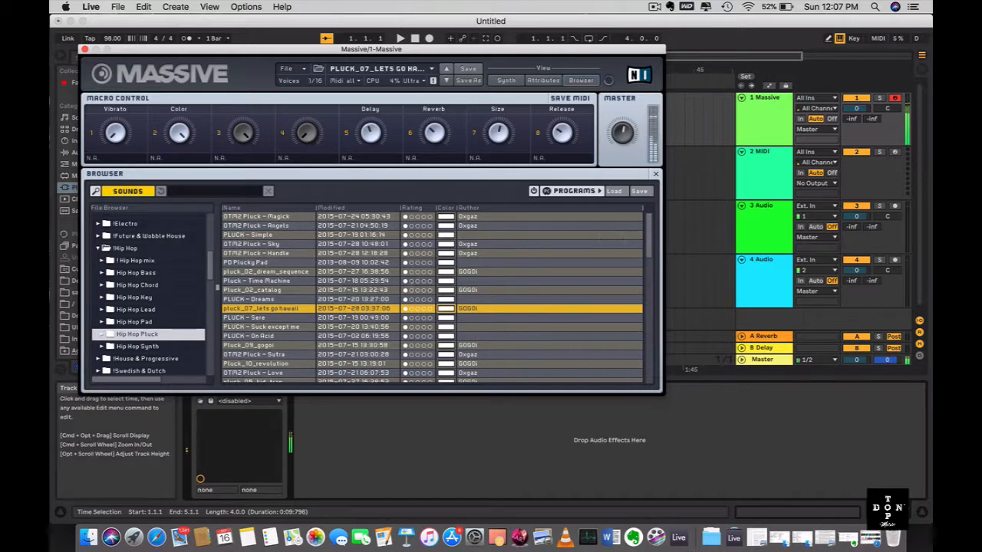
click(85, 51)
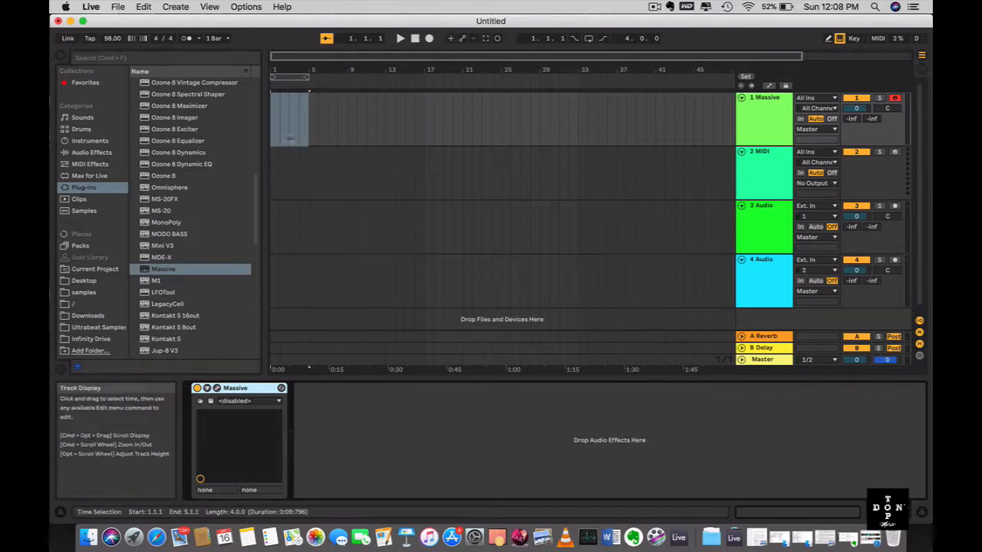
Insert a four-bar MIDI clip on the Massive track and enter an eighth-note F3, A3, C4 chord at bar 1.
right_click(276, 112)
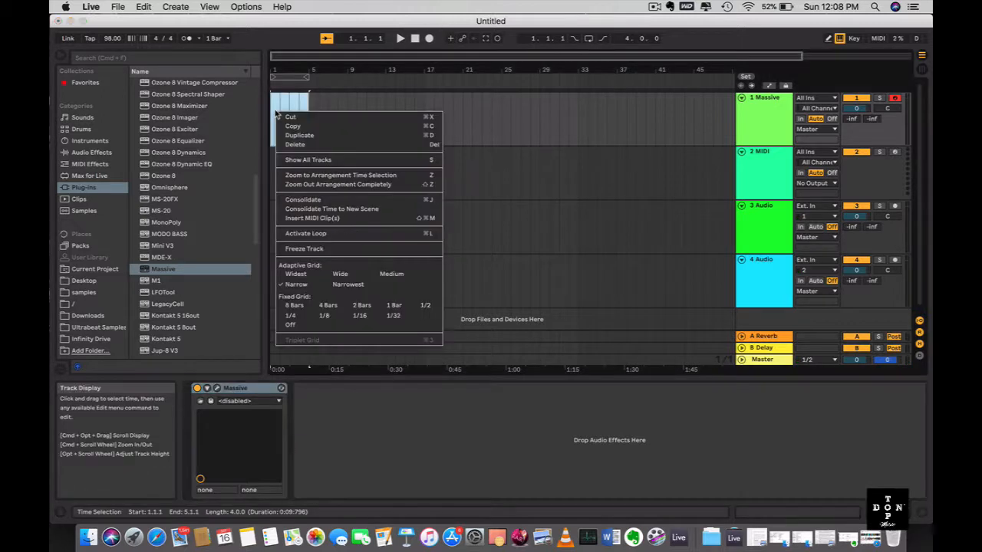
click(316, 219)
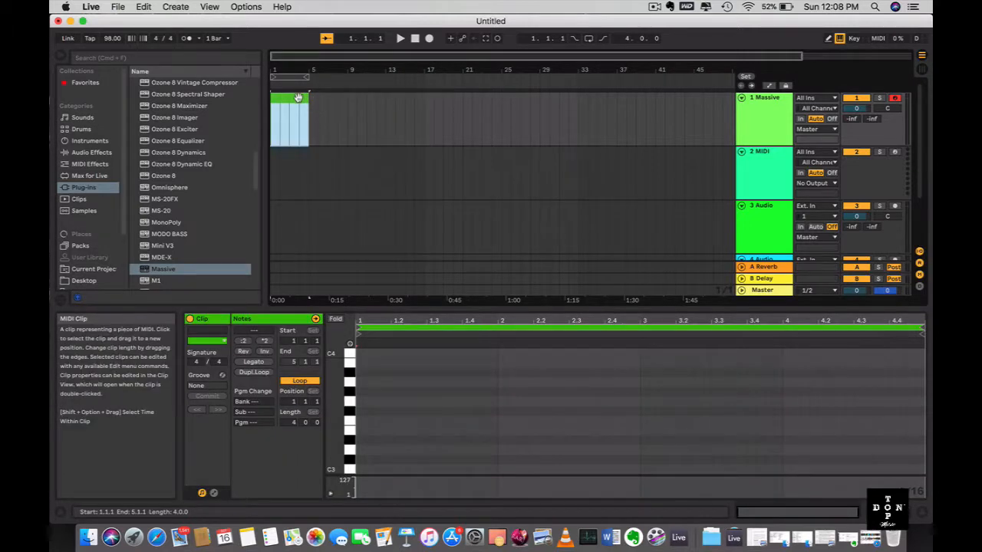
scroll(438, 408, down, 3)
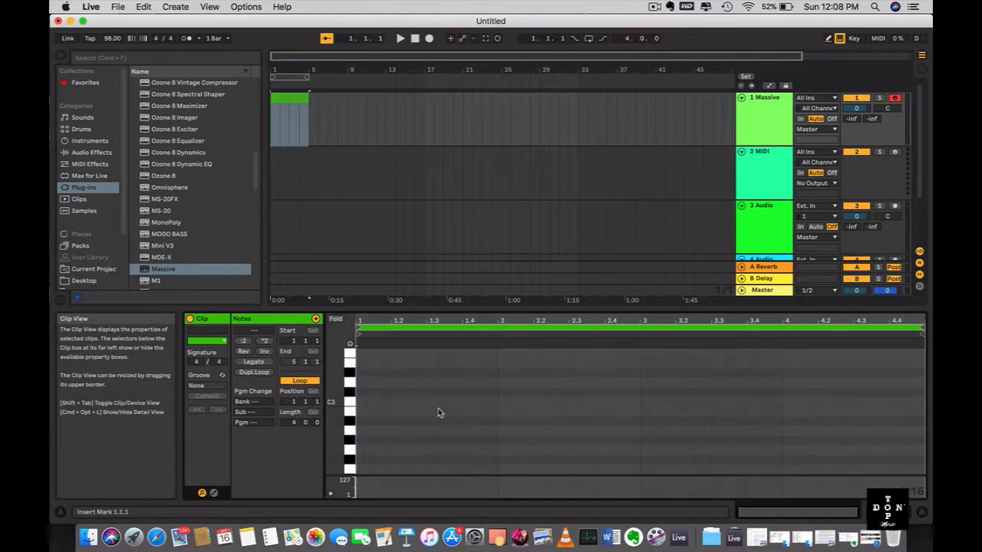
scroll(398, 393, up, 3)
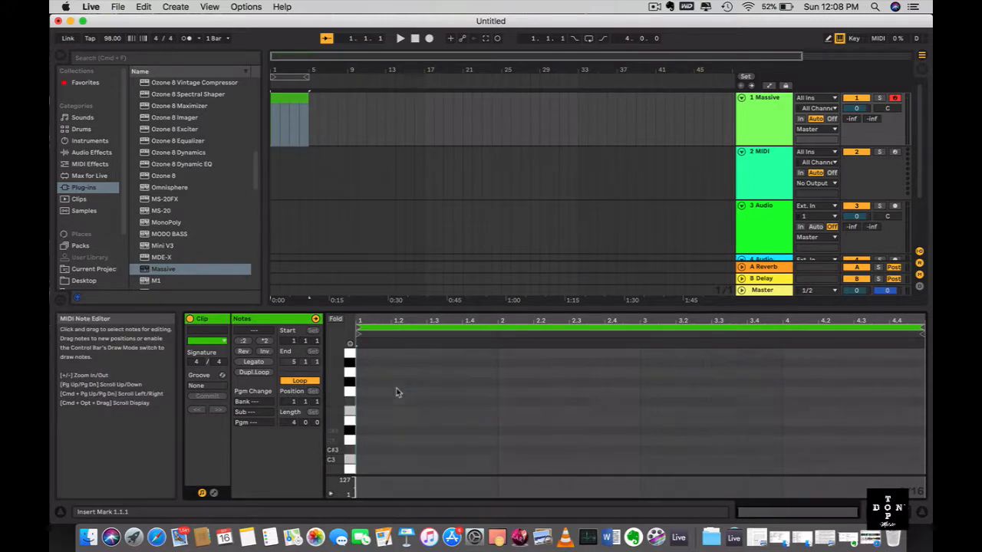
double_click(372, 421)
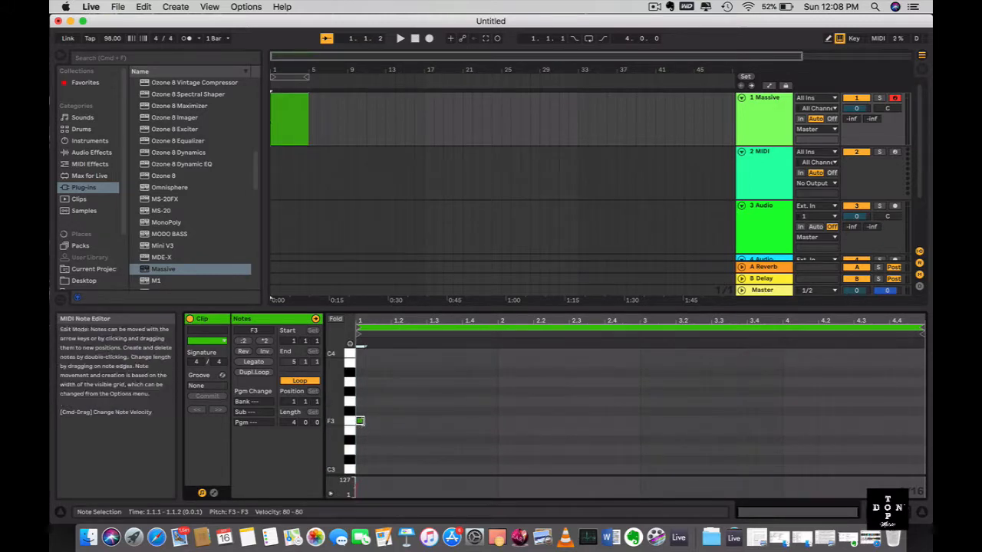
drag(394, 421, 364, 352)
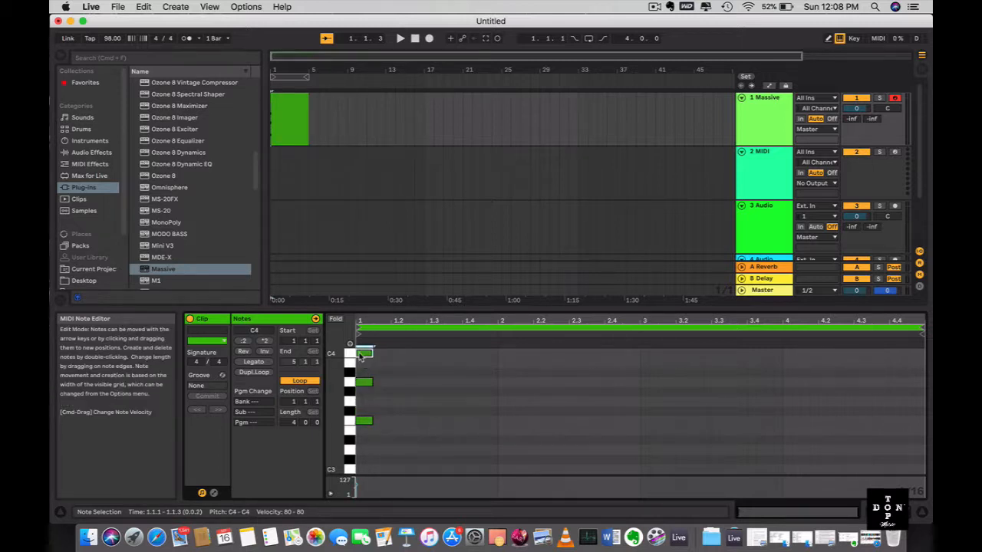
Duplicate the F3, A3, C4 chord and shift the copy to beat 1.3.
click(394, 445)
key(super+d)
key(Right)
key(Right)
key(Right)
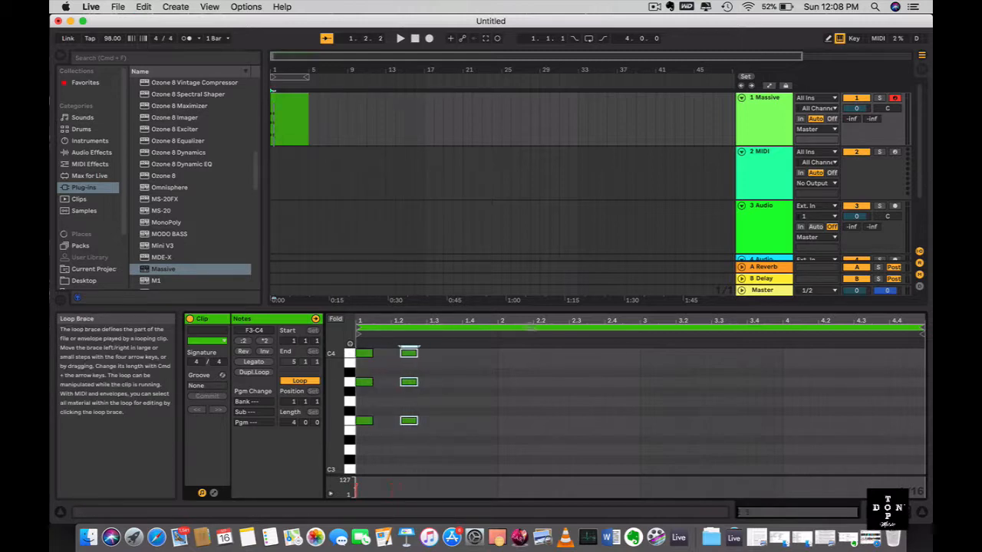
key(Right)
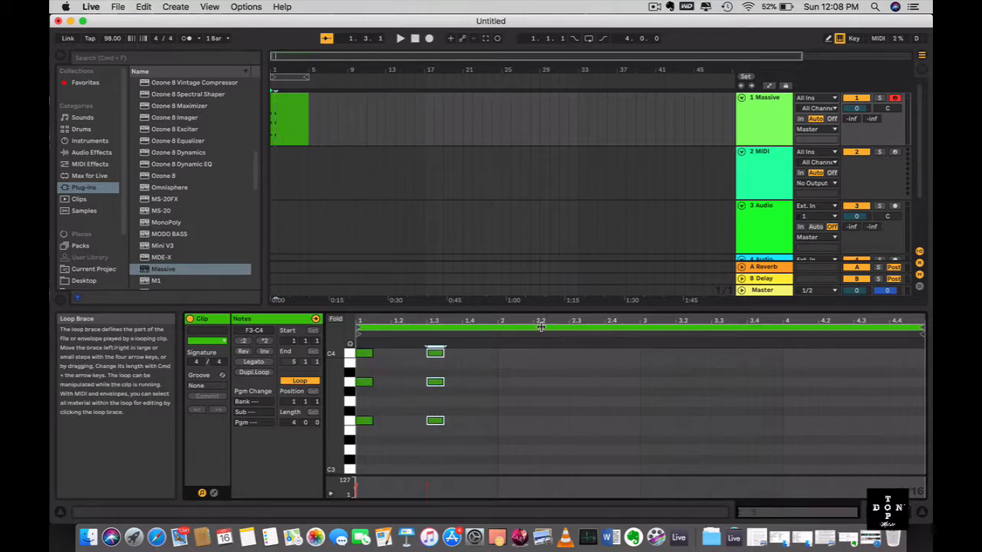
Play the clip with the metronome turned on.
key(space)
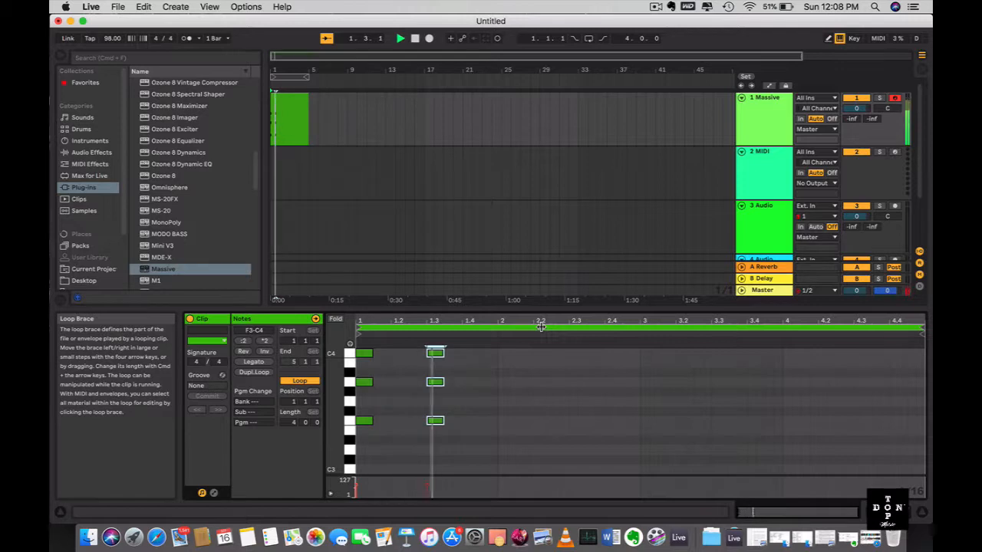
click(187, 38)
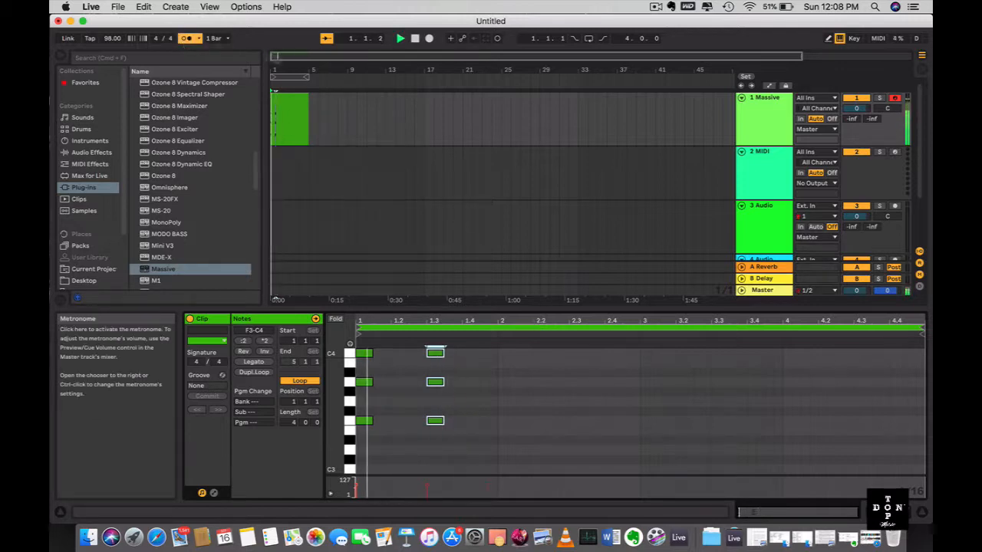
Move the copied chord to the start of bar 2 and transpose it up two semitones to G3–D4.
key(Right)
key(Right)
key(Right)
key(Right)
key(Right)
key(Right)
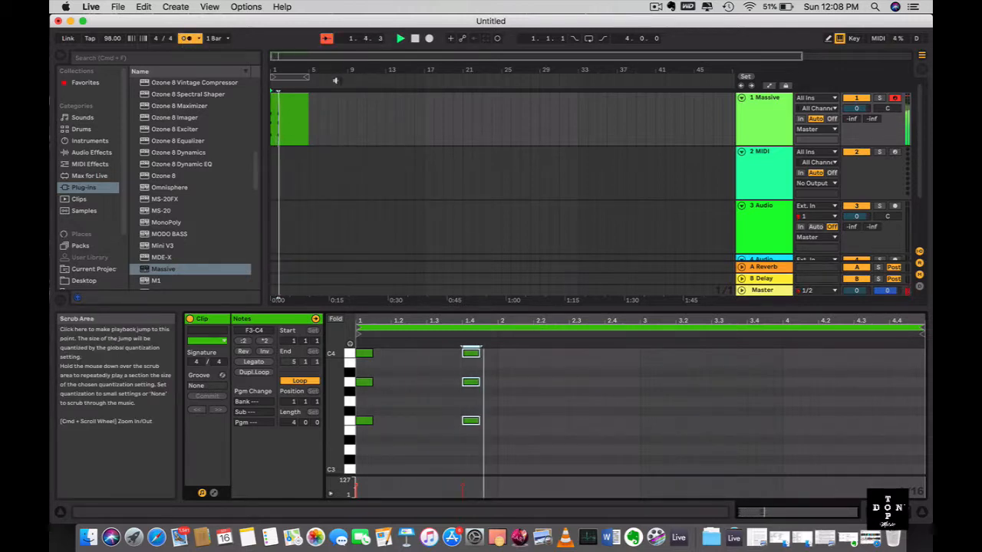
key(Right)
key(Right)
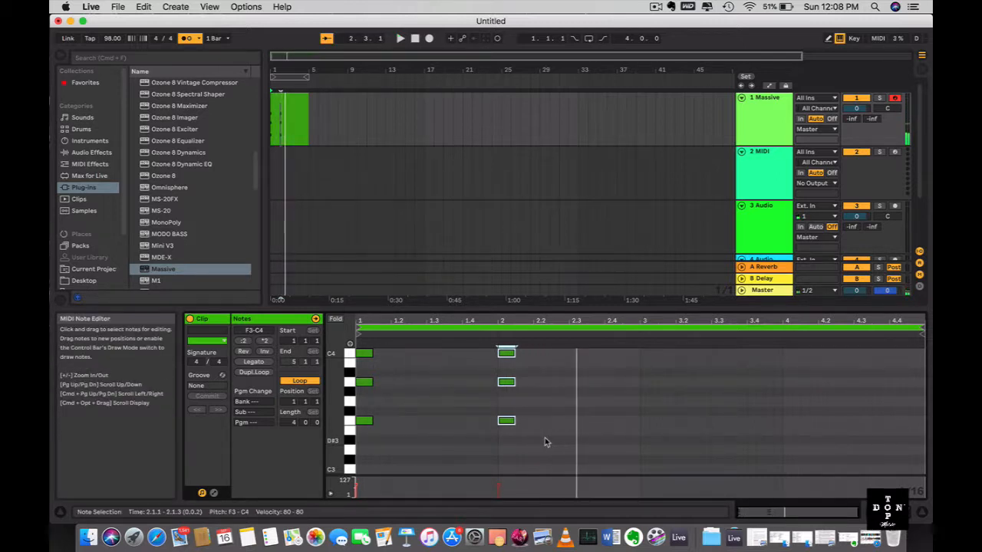
key(Up)
key(Up)
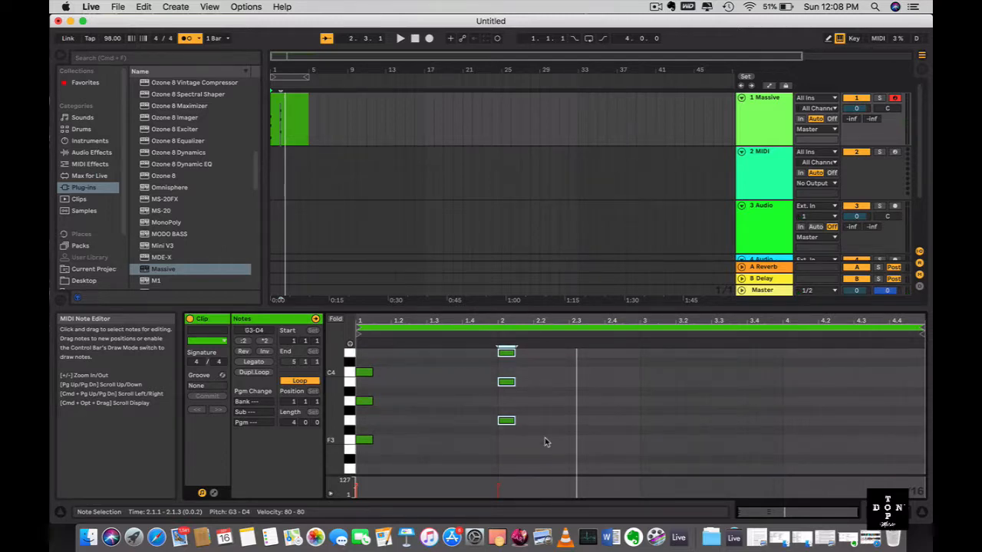
Duplicate the bar 2 chord and move the copy to the start of bar 3.
key(super+d)
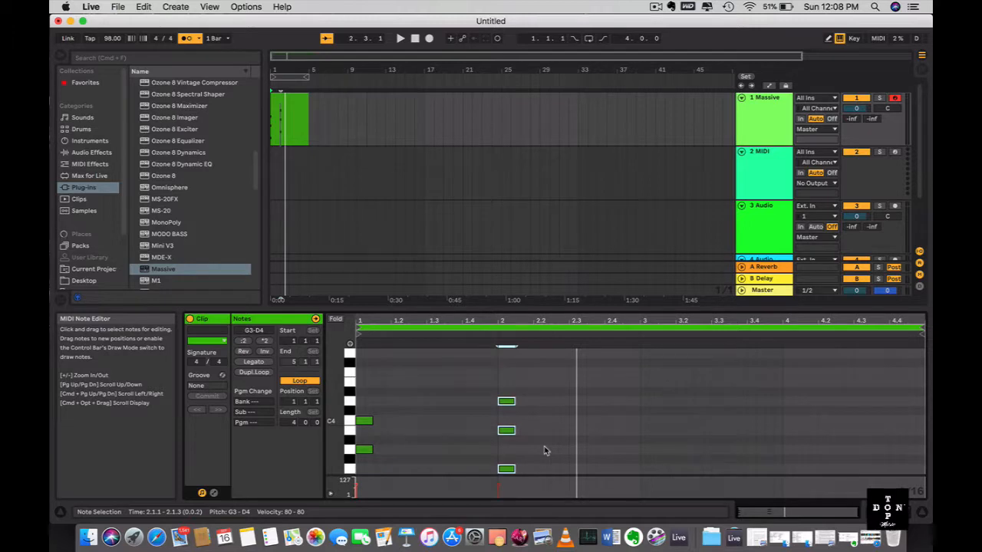
key(Right)
key(Right)
key(Right)
key(Right)
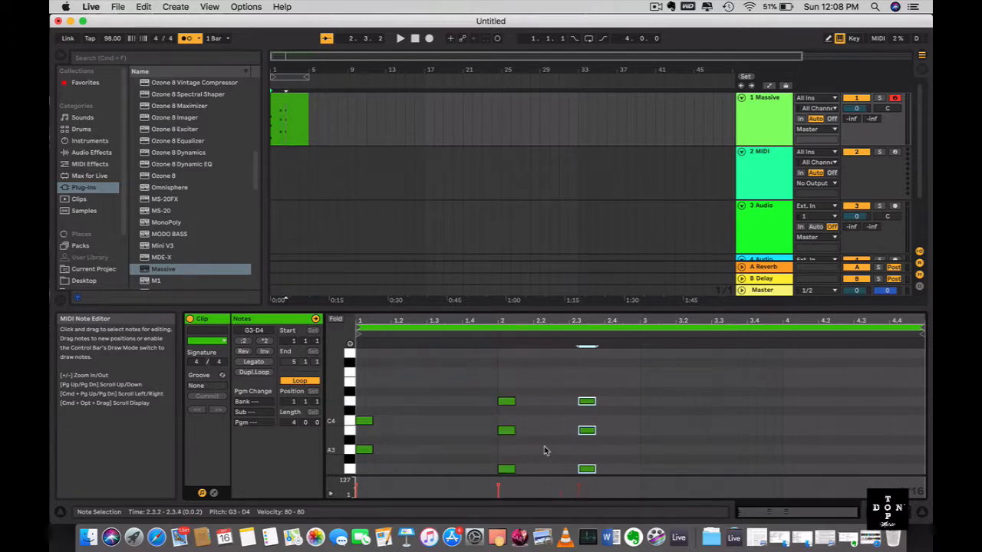
key(Right)
key(Right)
key(Right)
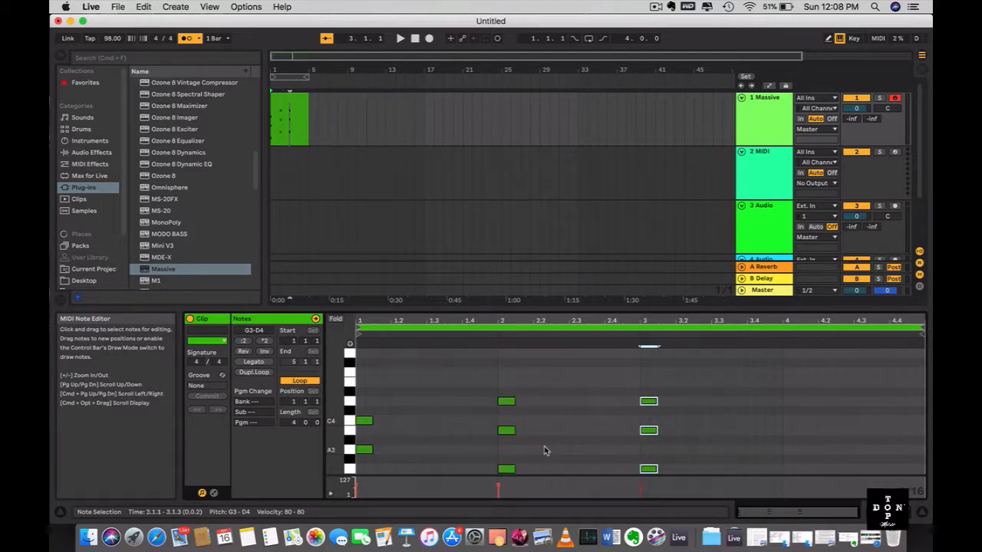
Transpose the bar 3 chord up two semitones to A3–E4 and lower its middle note to C4.
scroll(544, 451, down, 3)
key(Up)
key(Up)
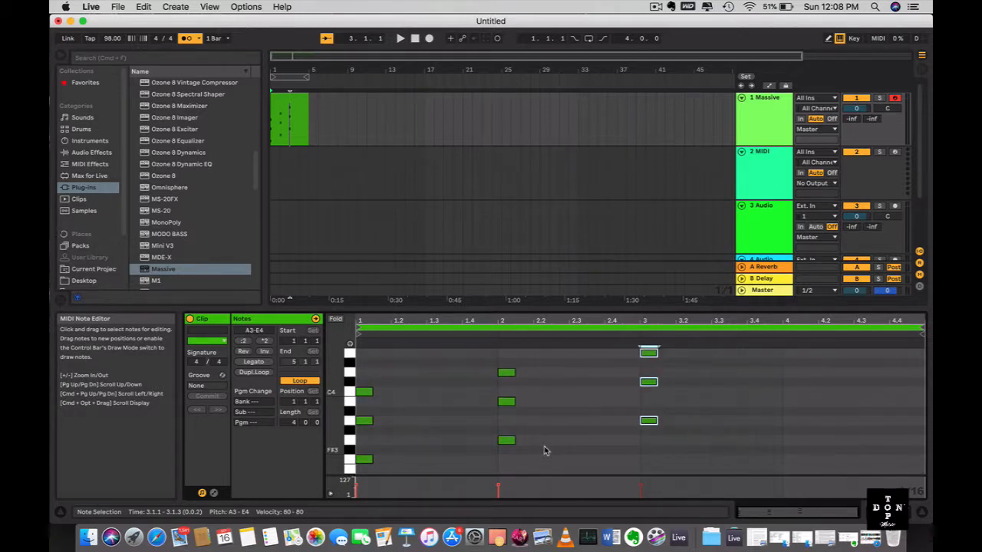
scroll(544, 452, up, 2)
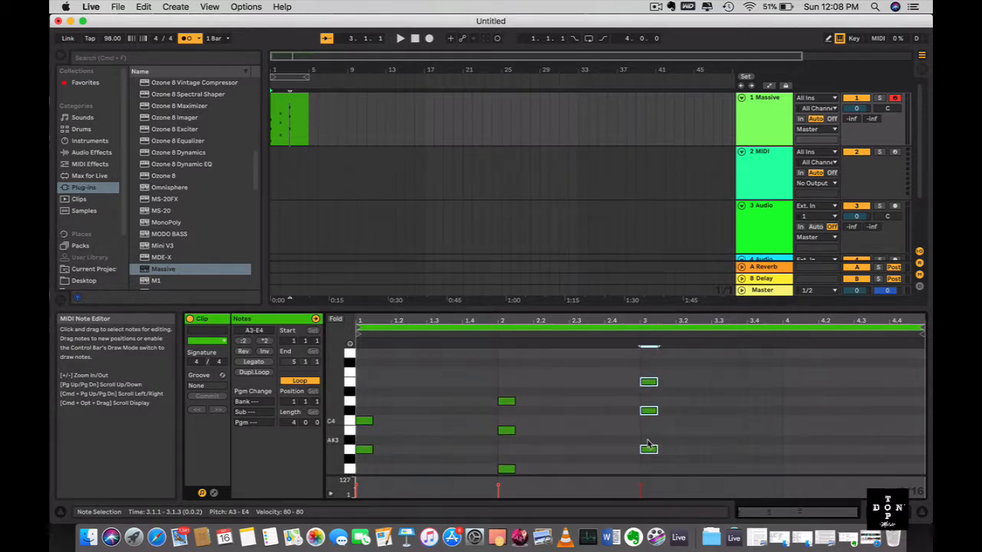
drag(649, 442, 638, 407)
key(Down)
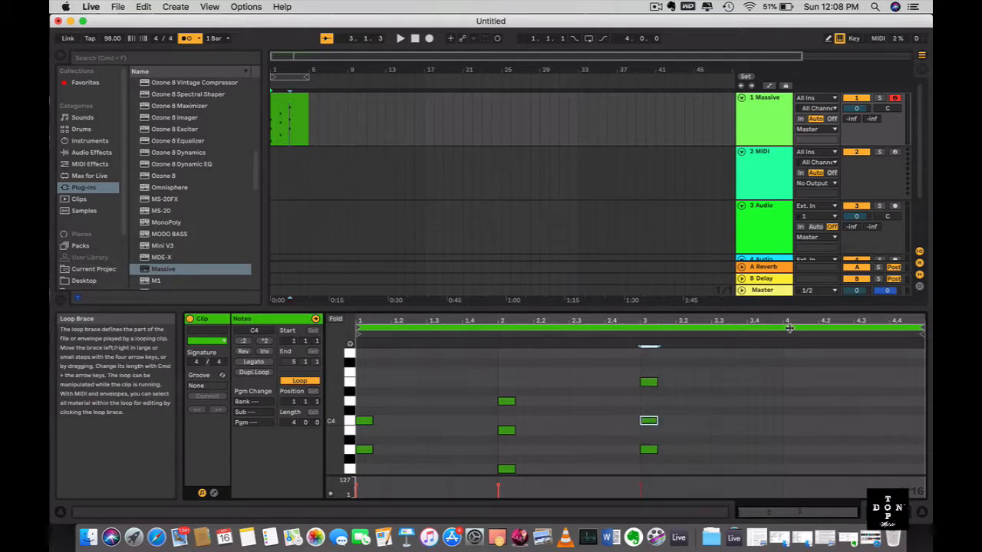
Duplicate the A3, C4, E4 chord of bar 3 and move the copy to the start of bar 4.
drag(675, 460, 629, 372)
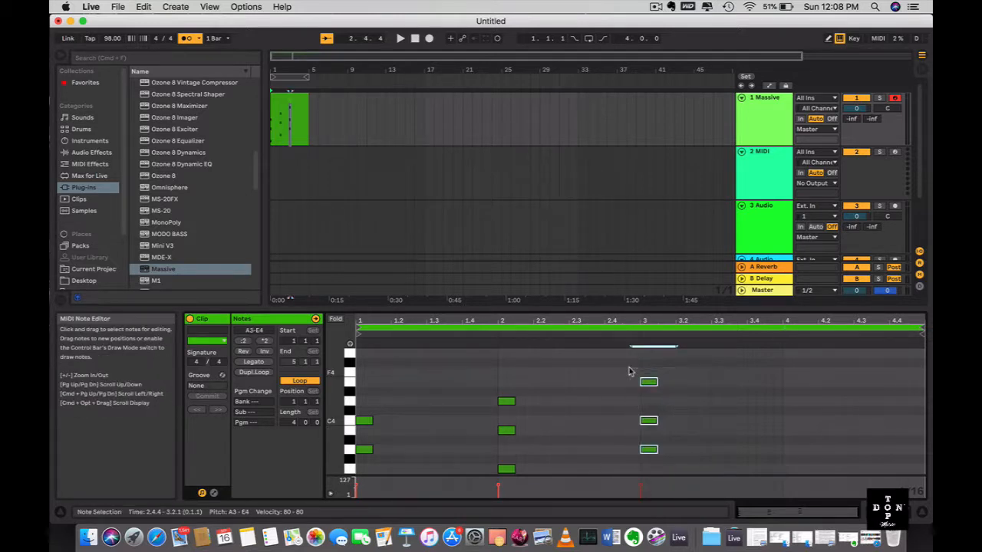
key(super+d)
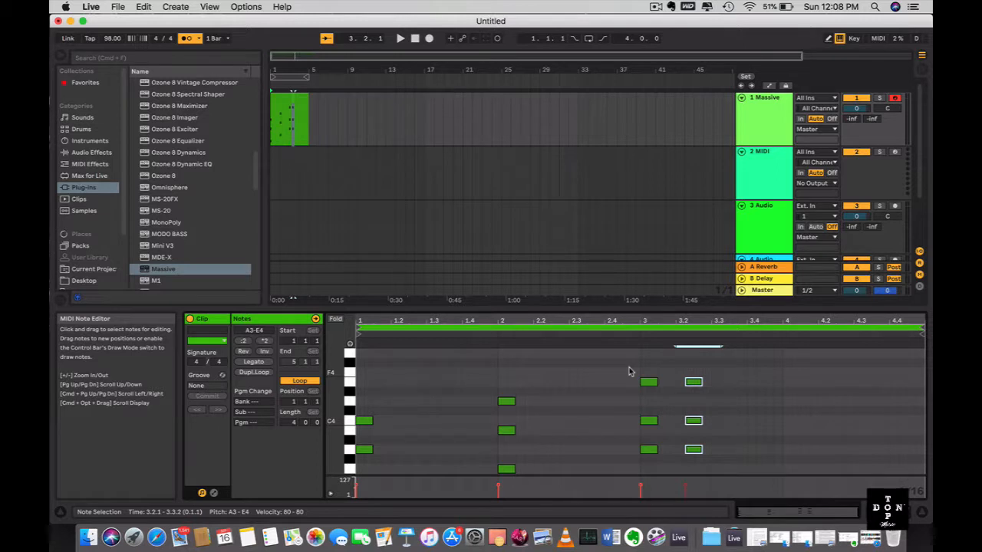
key(Right)
key(Right)
key(Right)
key(Right)
key(Right)
key(Right)
key(Right)
key(Right)
key(Right)
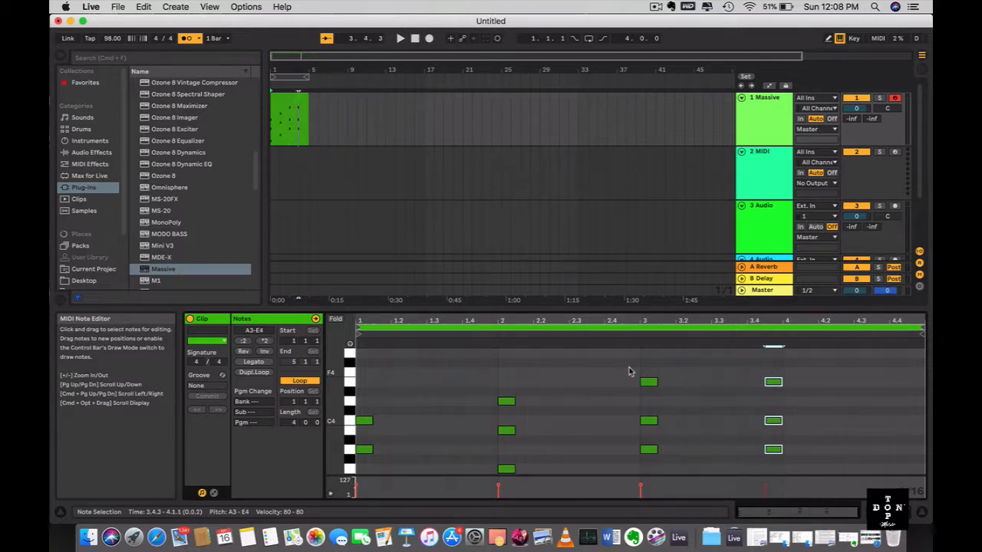
key(Right)
key(Right)
key(Right)
key(Left)
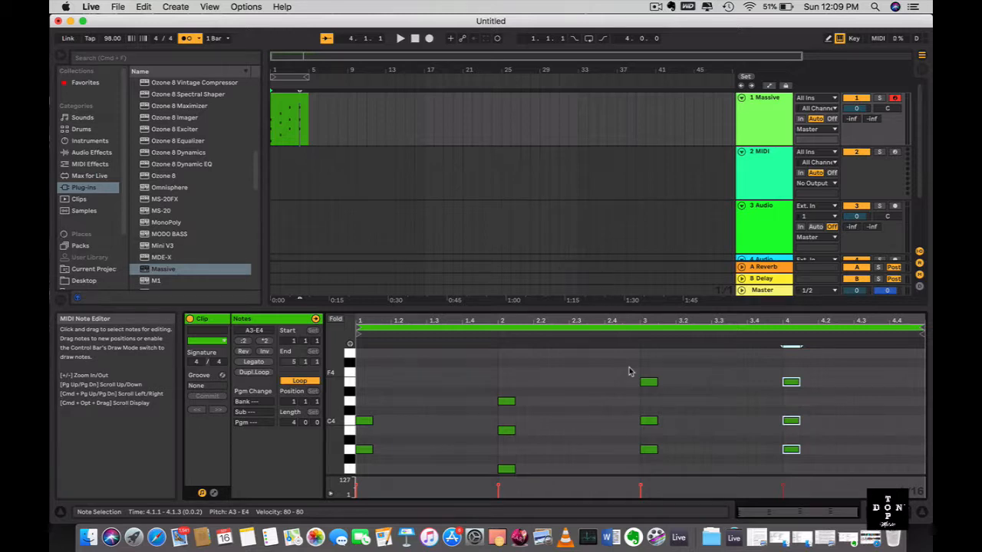
Play back the four-bar chord clip from the start and review its notes in the piano roll.
scroll(630, 373, down, 5)
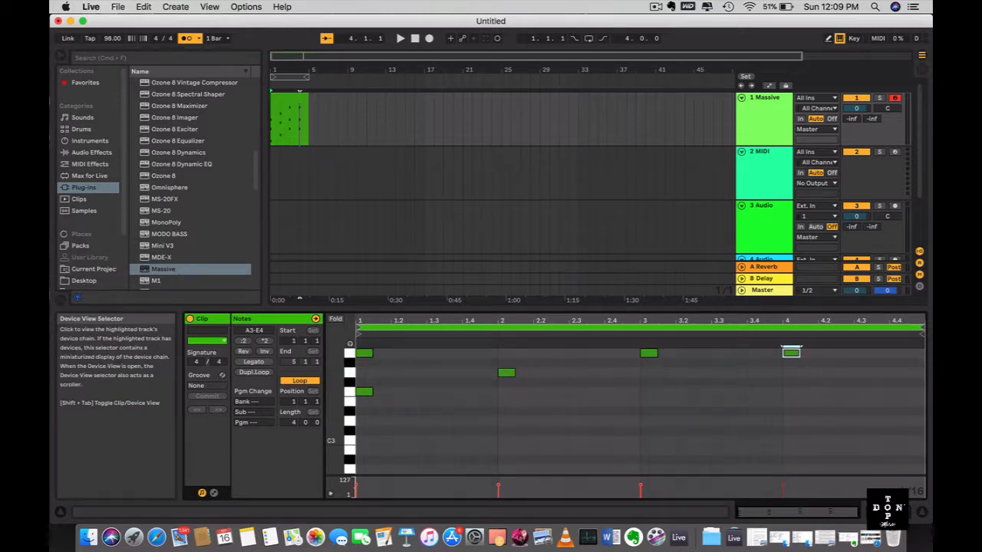
click(798, 512)
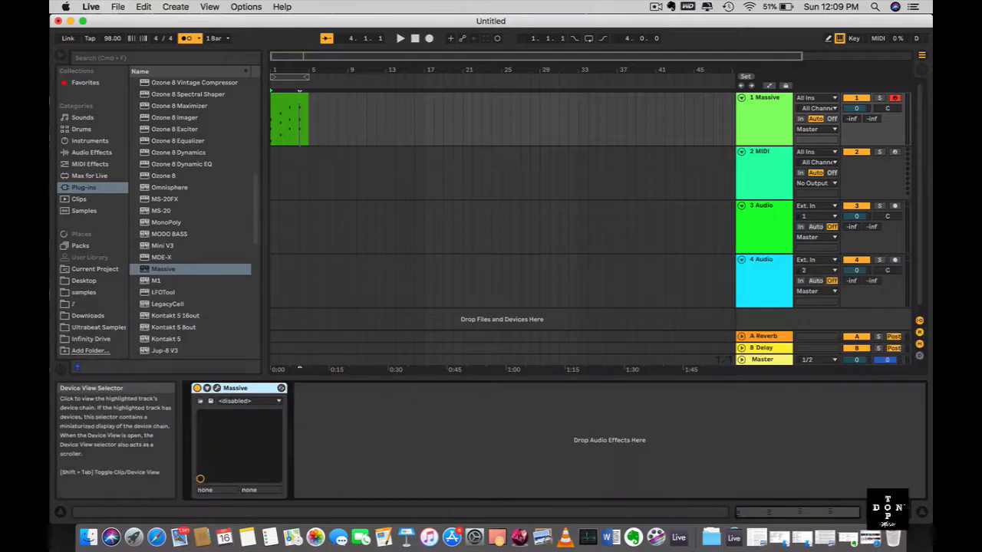
click(284, 98)
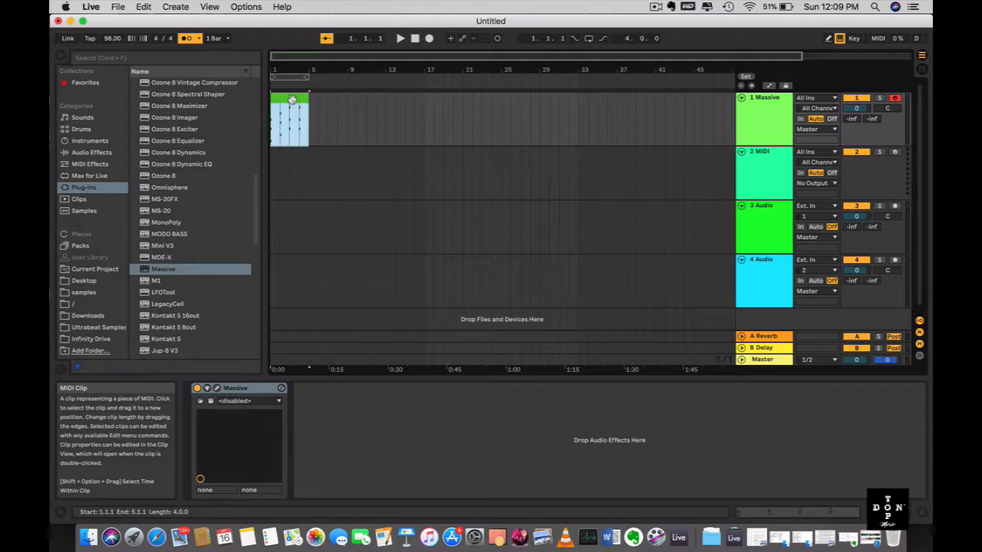
key(space)
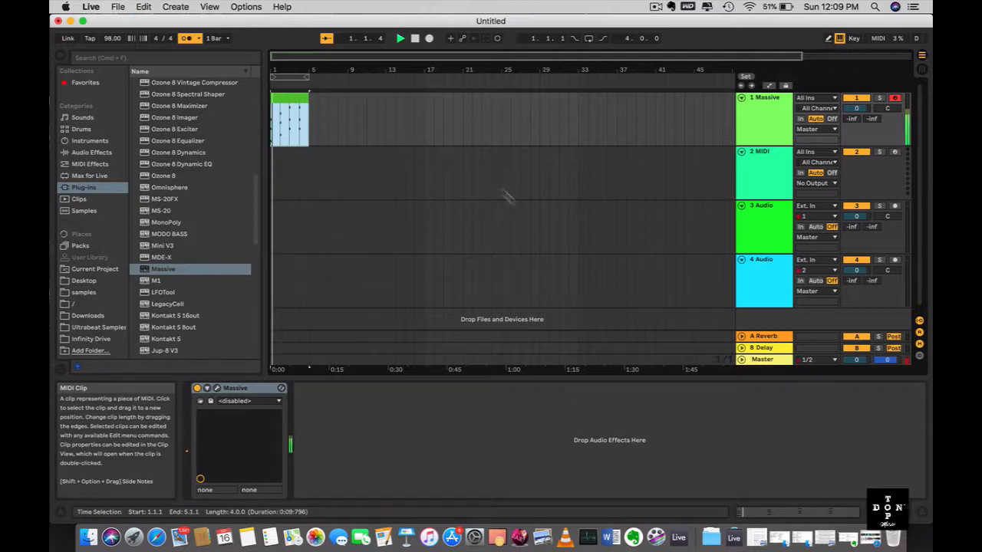
click(786, 512)
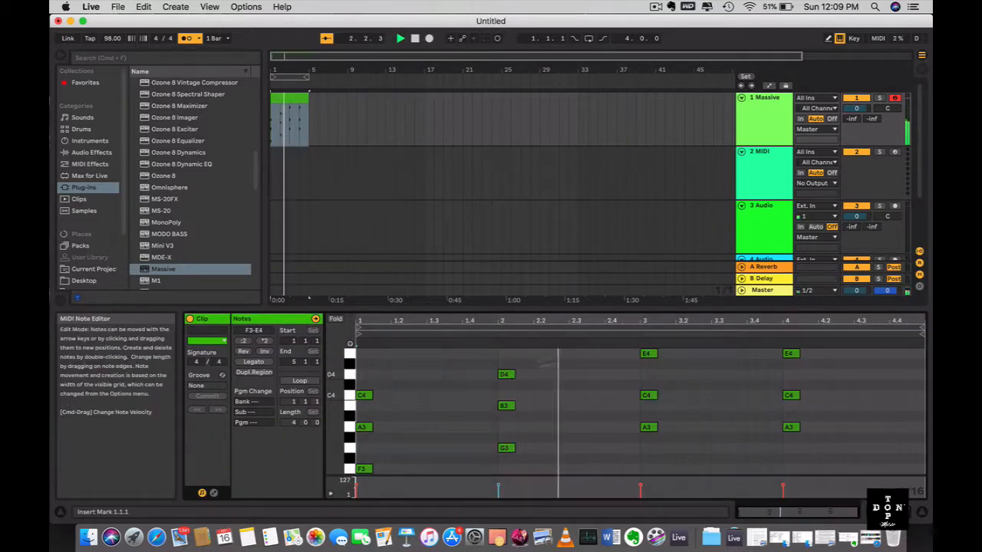
scroll(379, 181, down, 3)
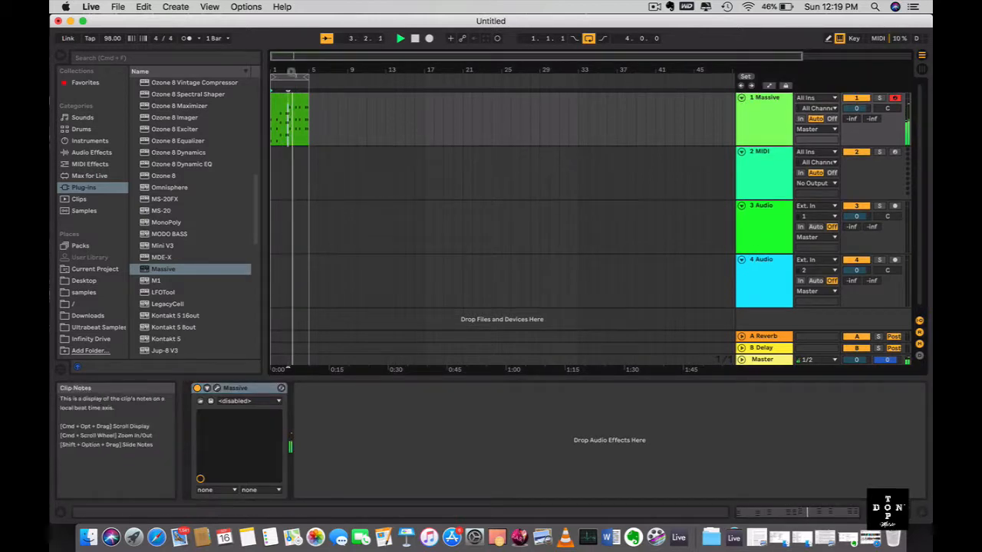
Duplicate the time of the looped four-bar section so the loop and chord clips cover eight bars.
click(286, 96)
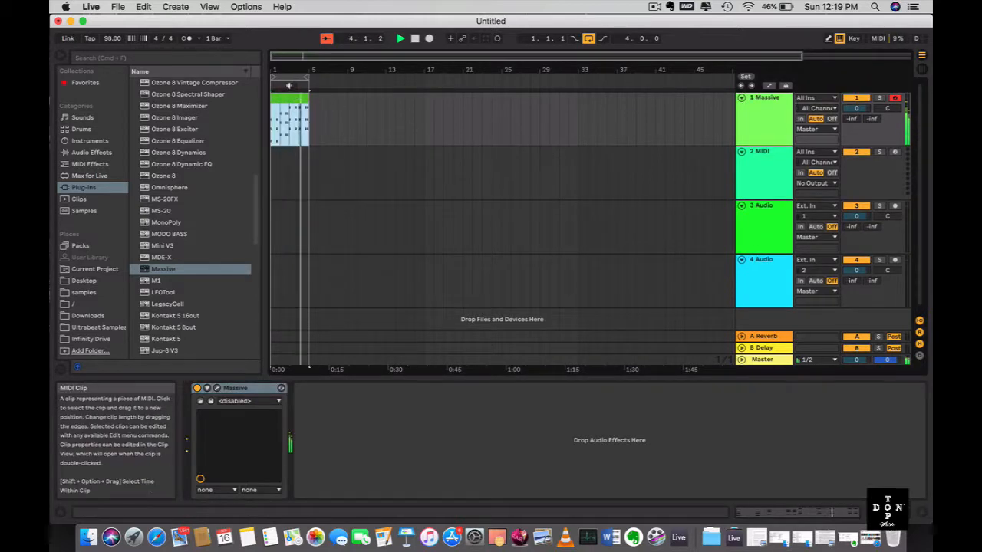
click(290, 77)
right_click(286, 80)
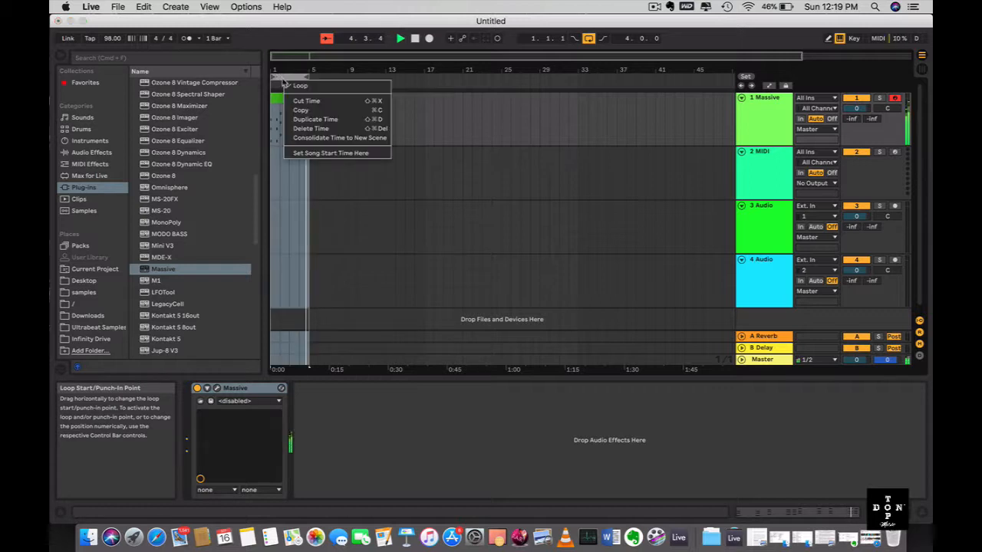
click(316, 119)
drag(308, 76, 272, 76)
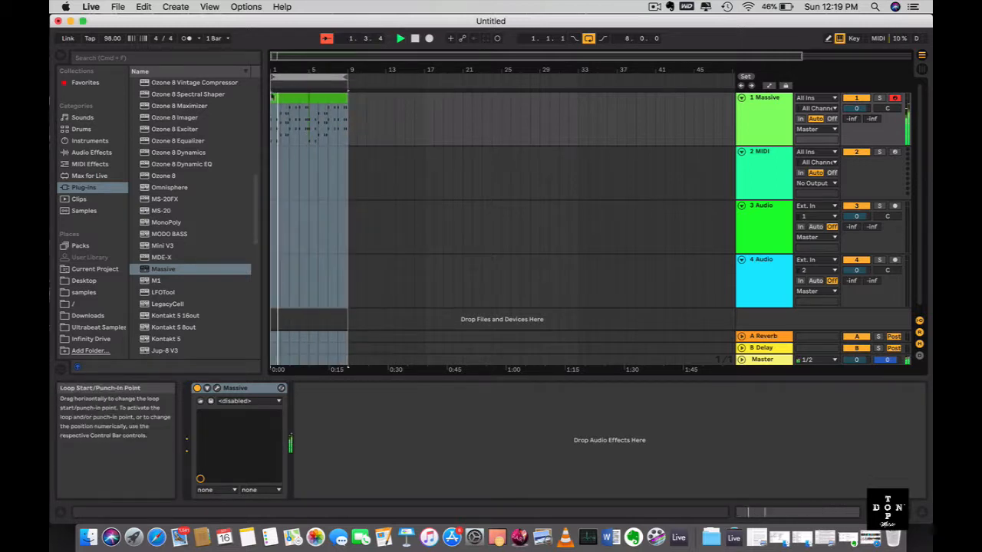
Load a Massive instrument on the empty second MIDI track and expand the _Pads folder in its preset browser.
click(471, 194)
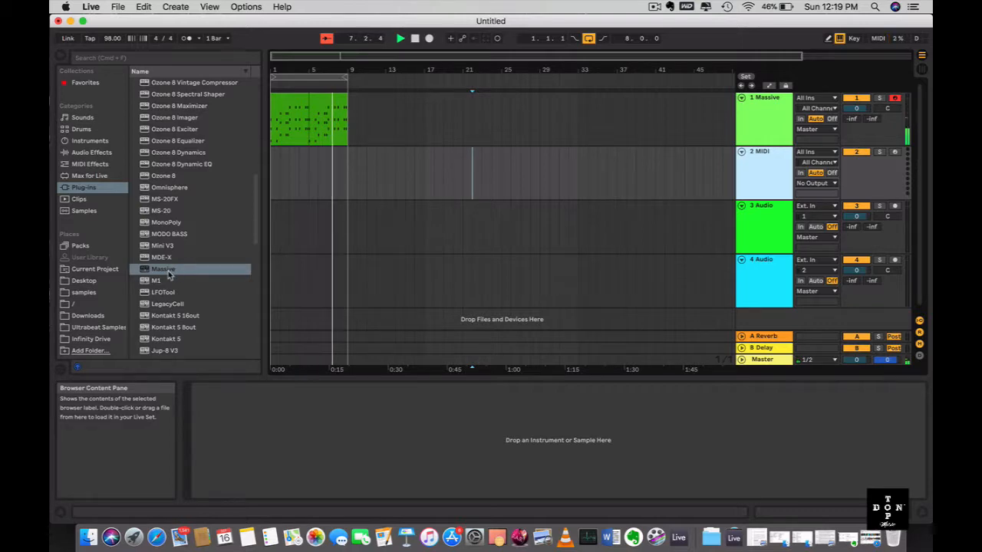
drag(169, 275, 409, 446)
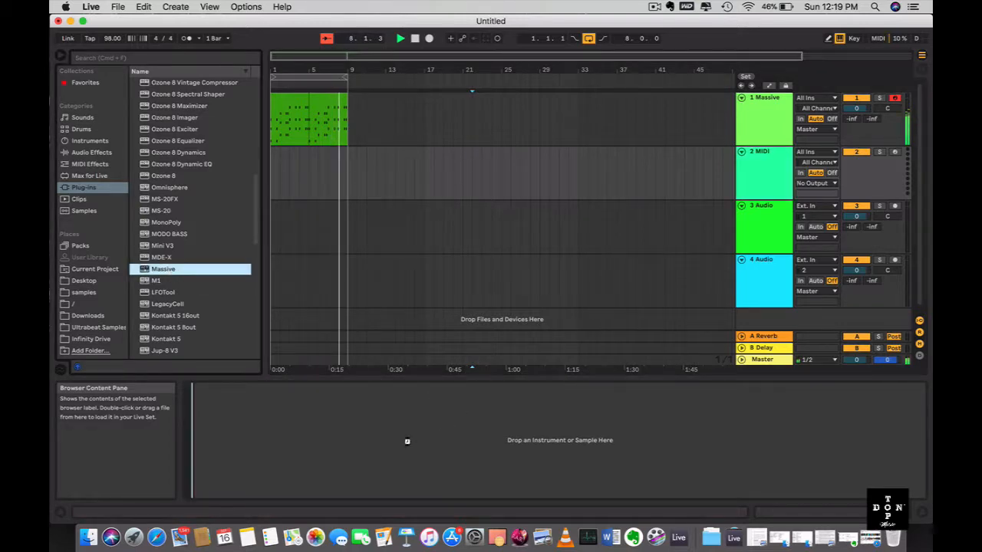
click(581, 87)
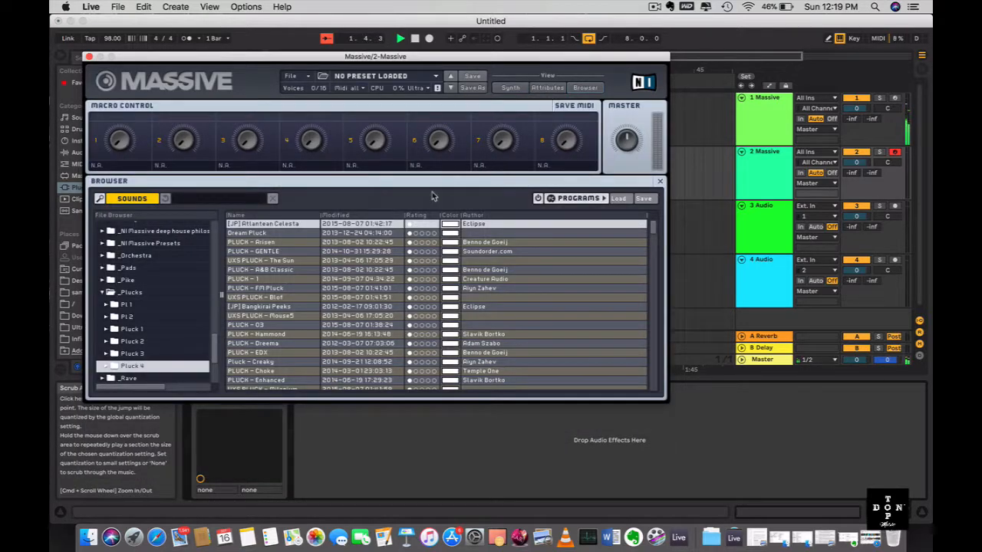
scroll(141, 295, up, 1)
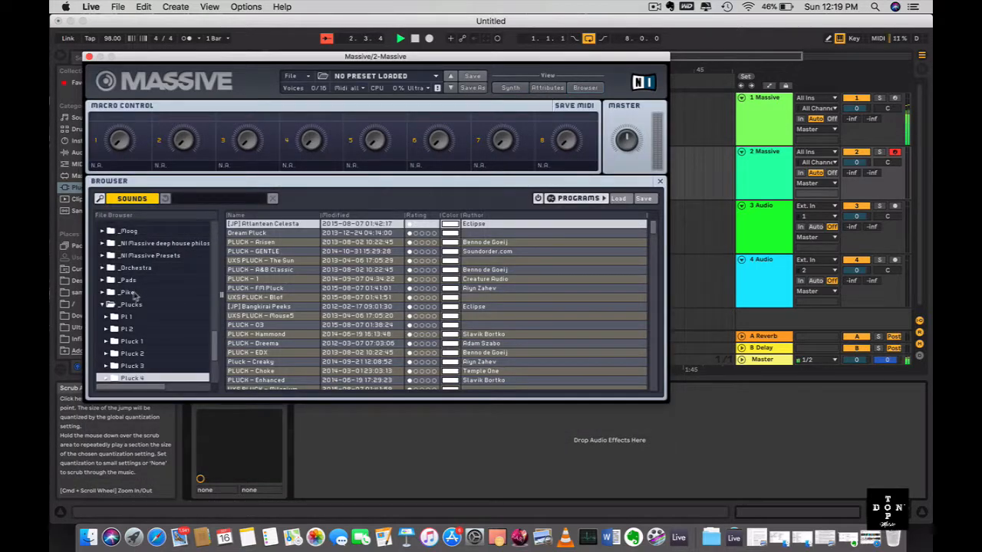
click(129, 281)
click(104, 280)
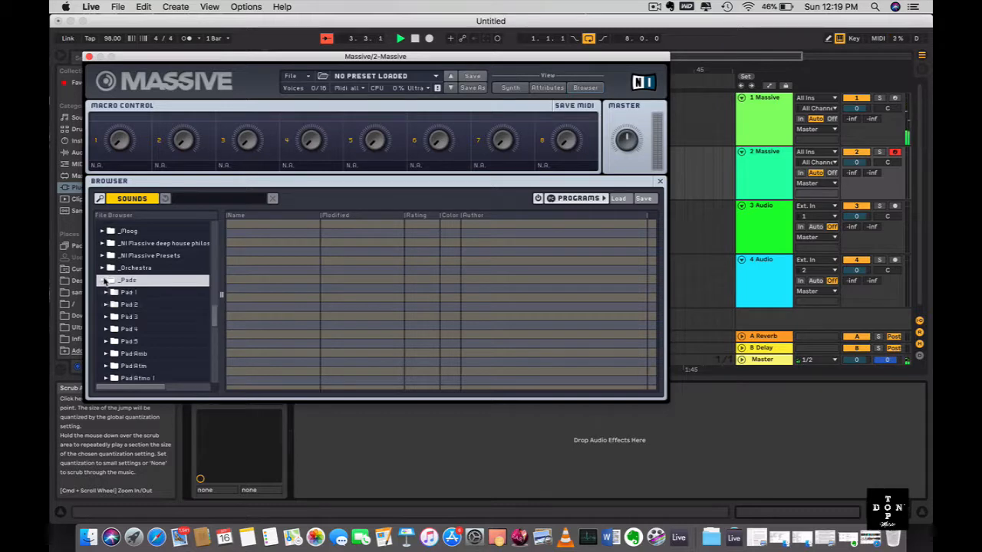
scroll(130, 299, down, 5)
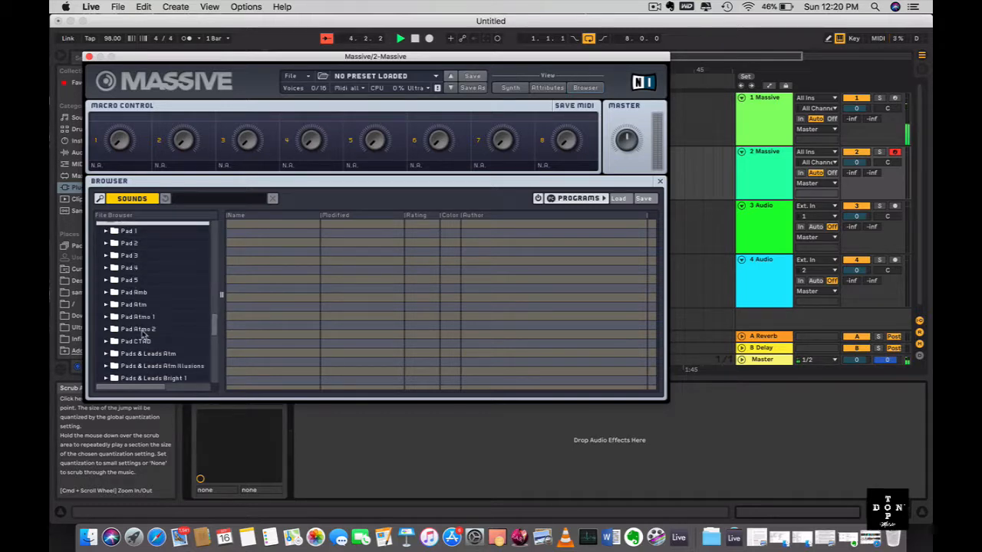
Audition the ATPD Lazor and Atmos - Sunlight I presets from the Pad Atmo 1 folder.
click(138, 317)
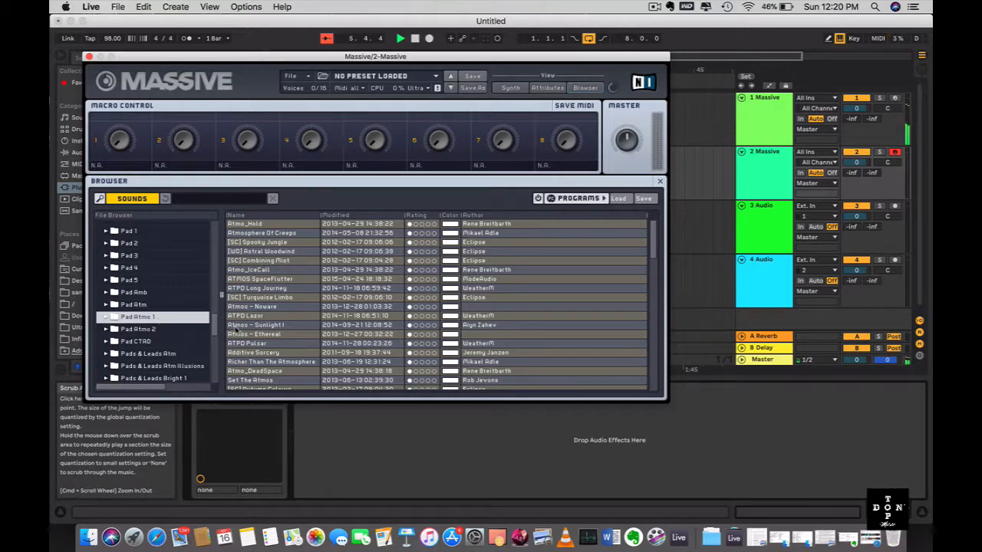
scroll(238, 331, down, 2)
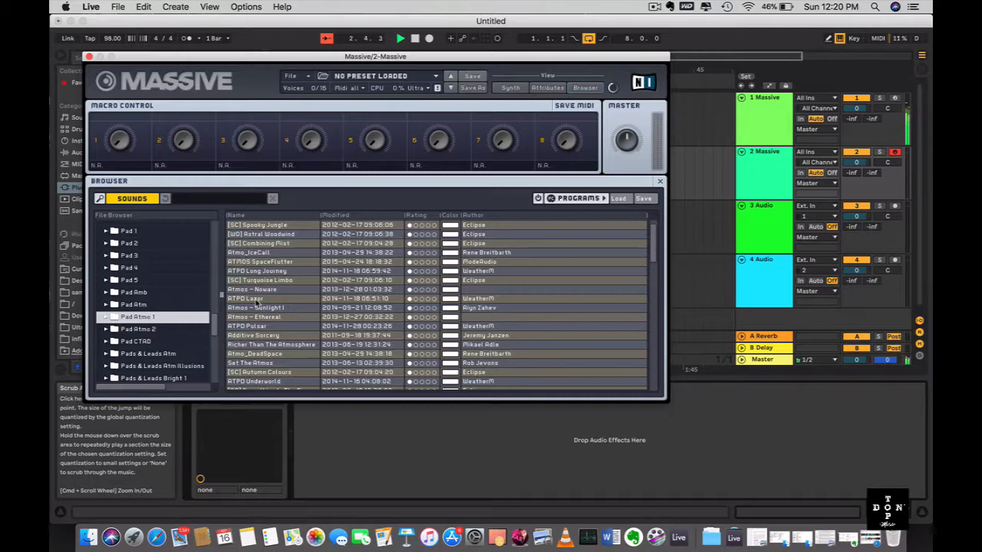
click(255, 300)
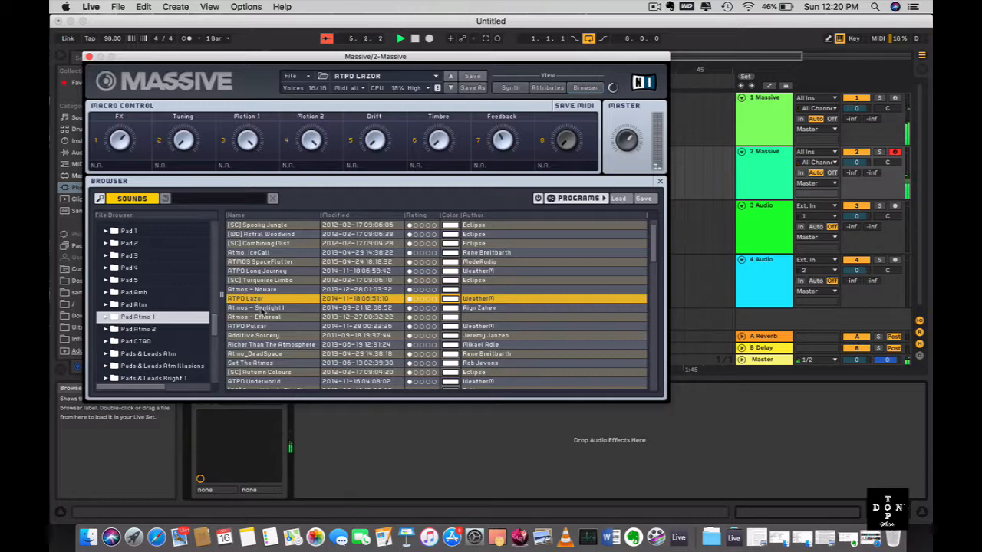
click(263, 309)
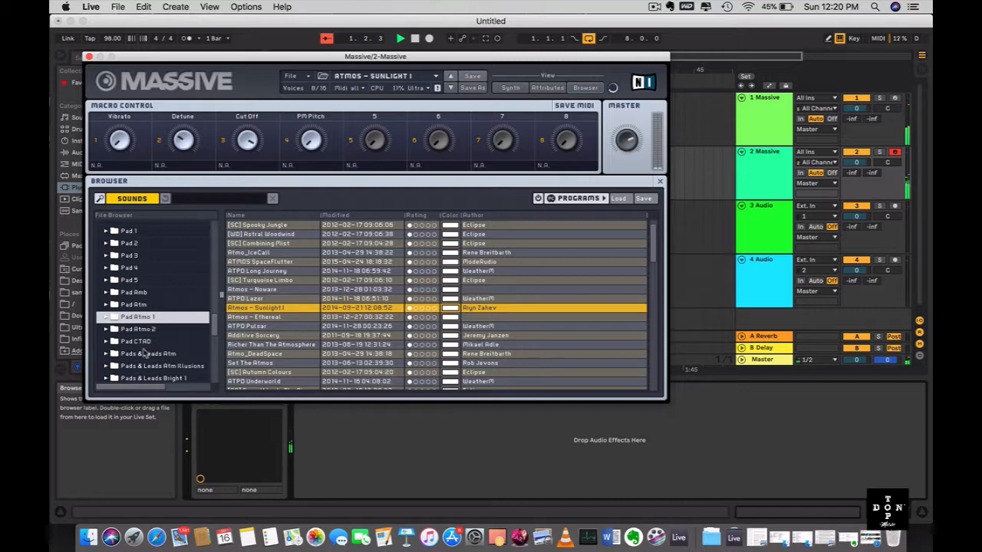
Open the Pad 5 folder and audition Caleidoscope, Pad Space Age, Mesopause, Highlander and Pad - Formation.
click(130, 281)
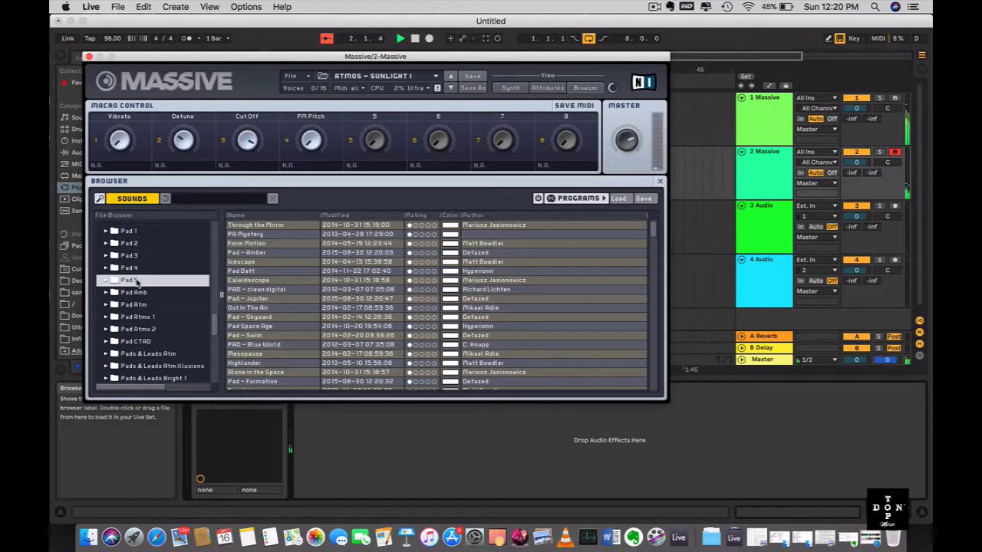
click(250, 281)
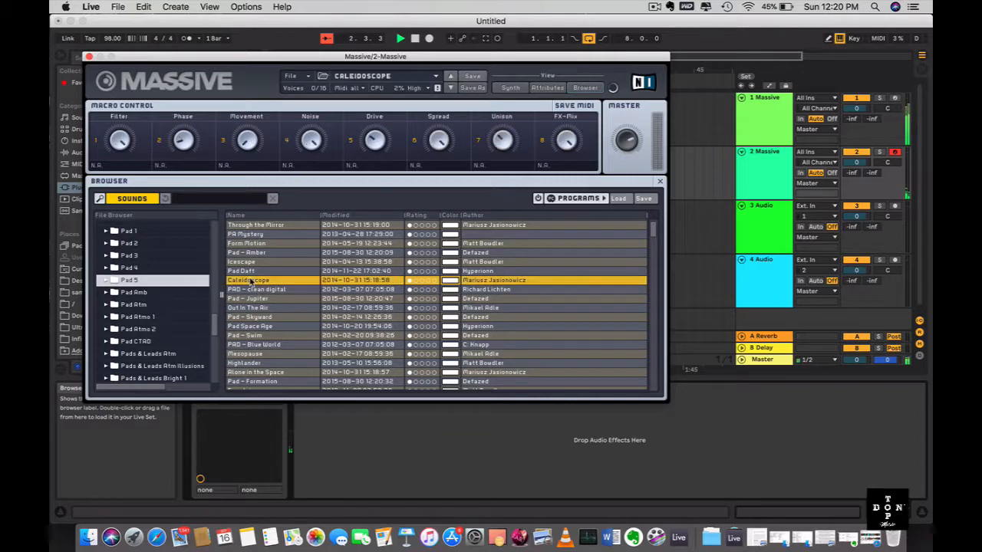
click(261, 326)
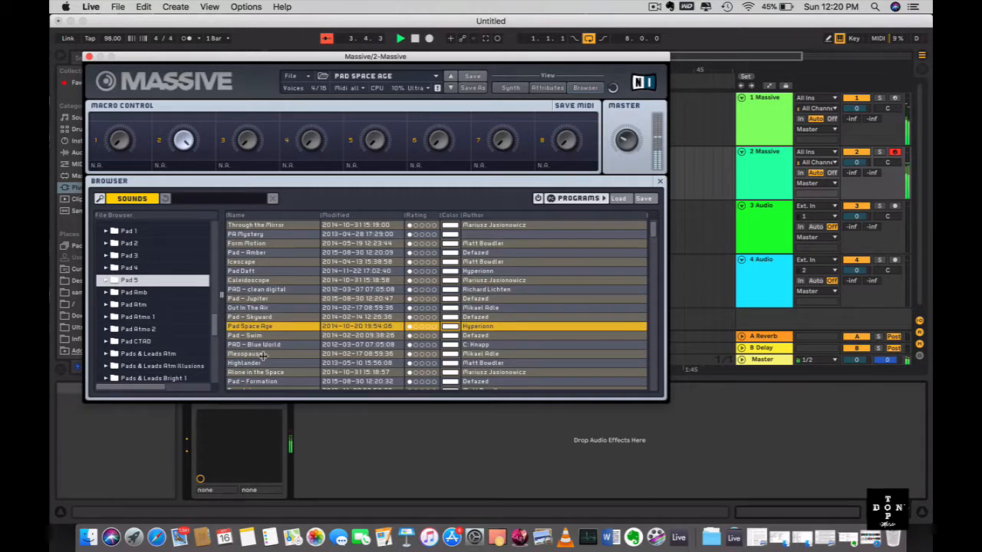
click(263, 355)
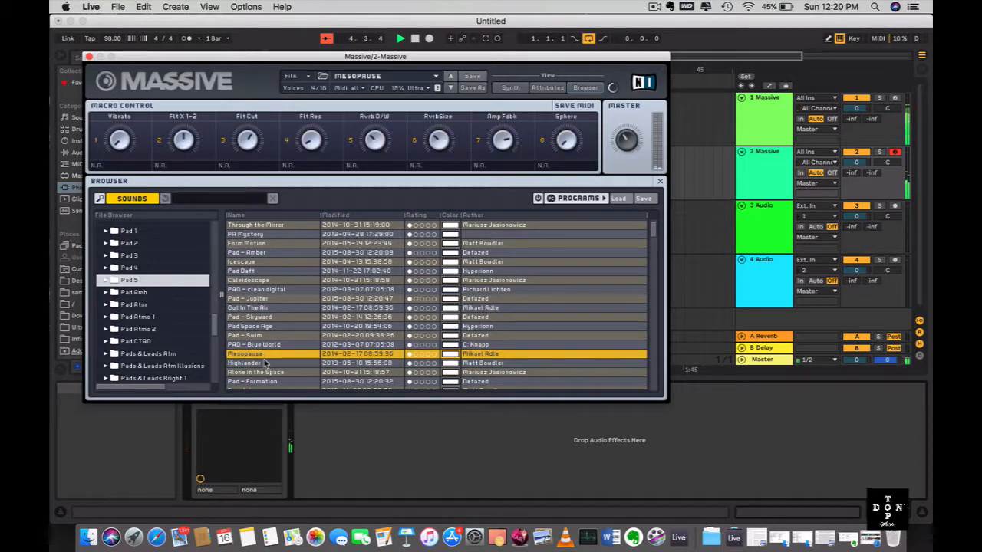
click(262, 362)
scroll(263, 359, down, 1)
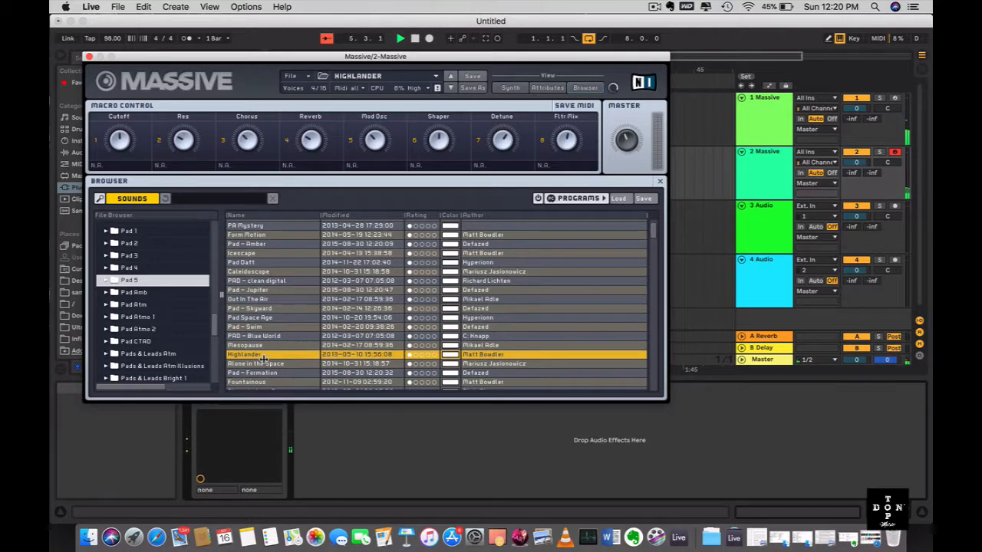
click(267, 374)
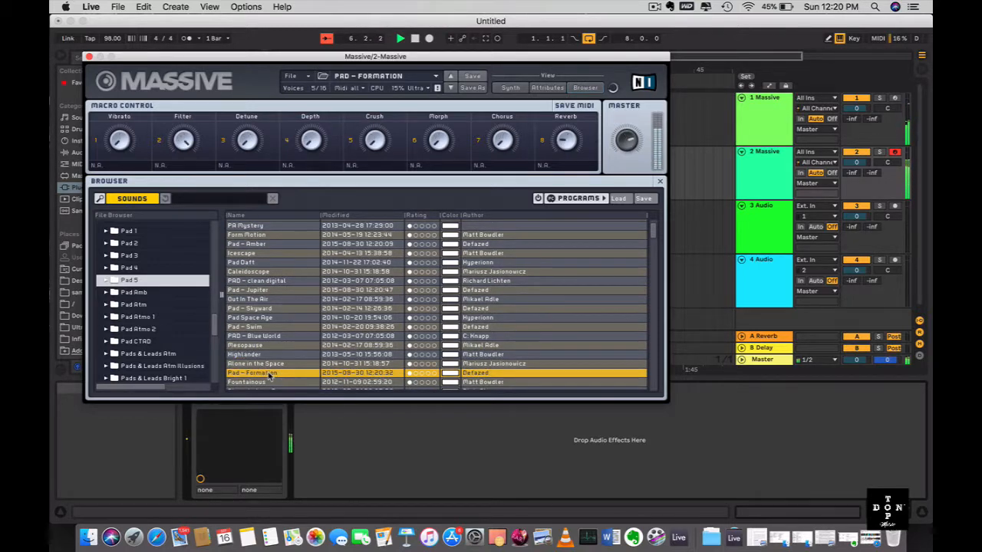
Load the first Kingdom preset from the Pad 5 folder and close the Massive window.
scroll(269, 376, down, 1)
scroll(268, 376, down, 2)
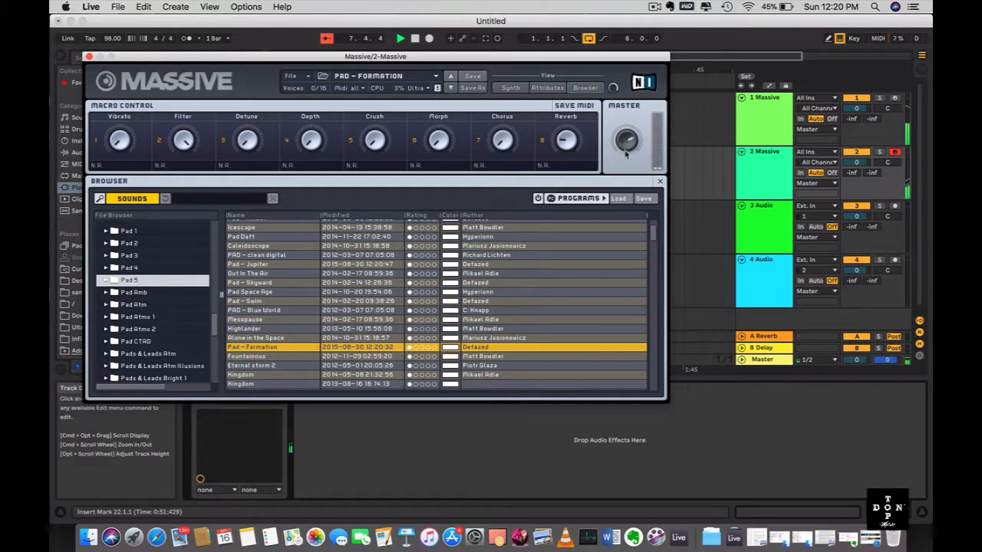
click(248, 376)
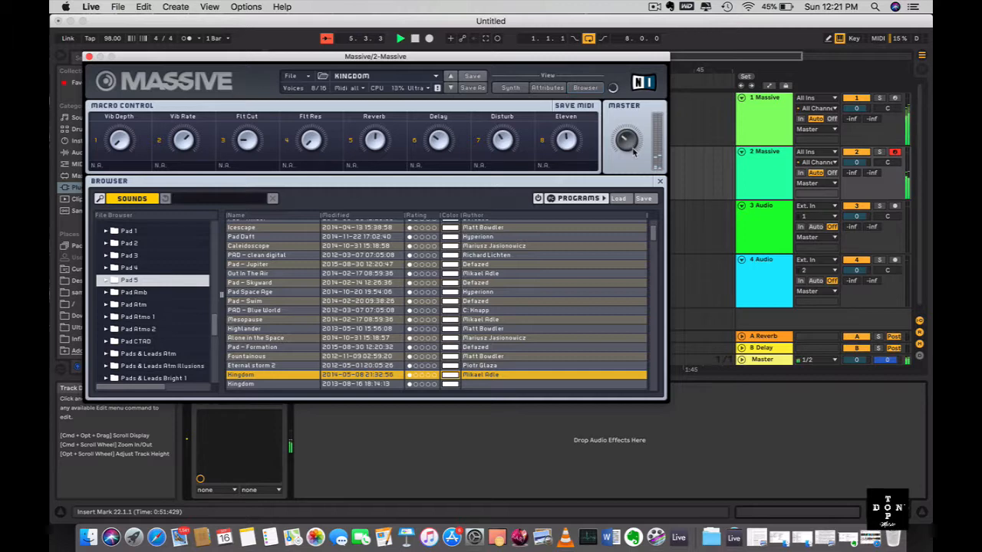
click(88, 56)
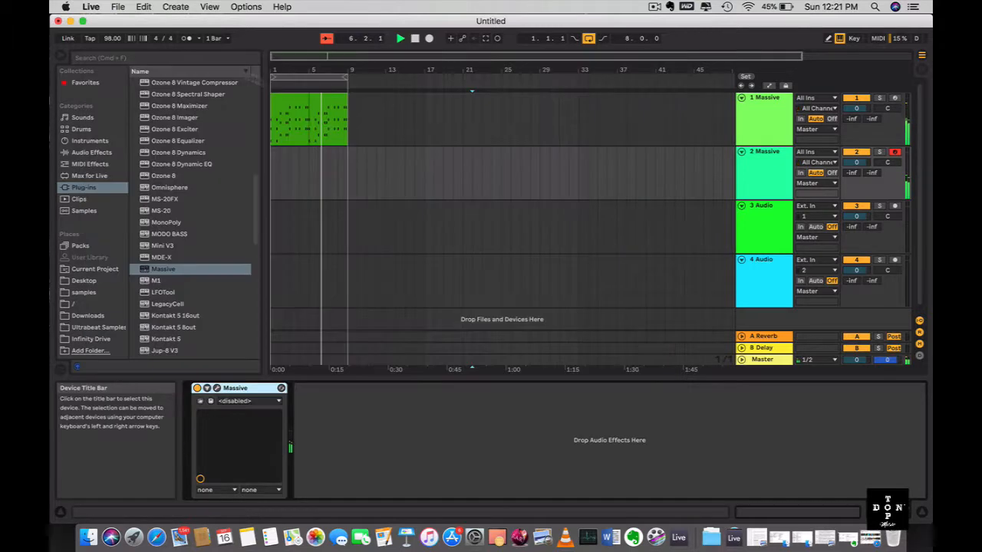
Copy the first four-bar chord clip to bar 1 of the second Massive track and open its notes for editing.
click(294, 102)
drag(294, 102, 294, 156)
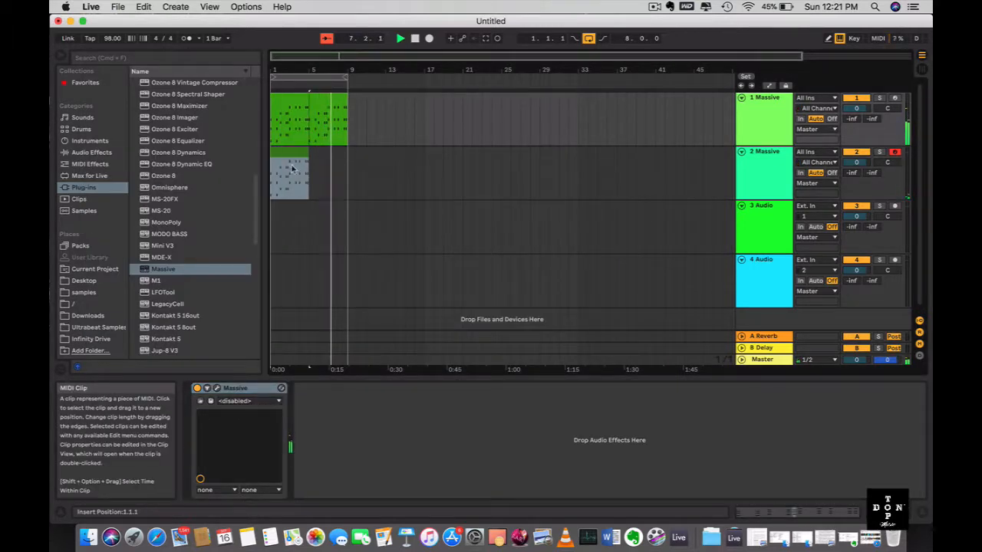
click(748, 515)
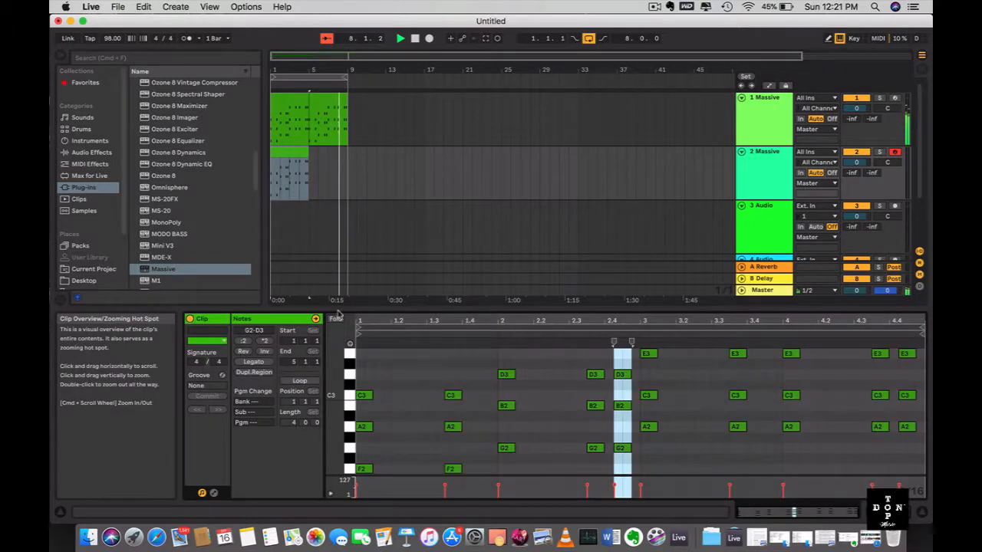
scroll(471, 431, down, 2)
Delete the repeated F2, A2, C3 chord in the second half of bar 1, keeping the chord on the downbeat.
drag(467, 432, 447, 352)
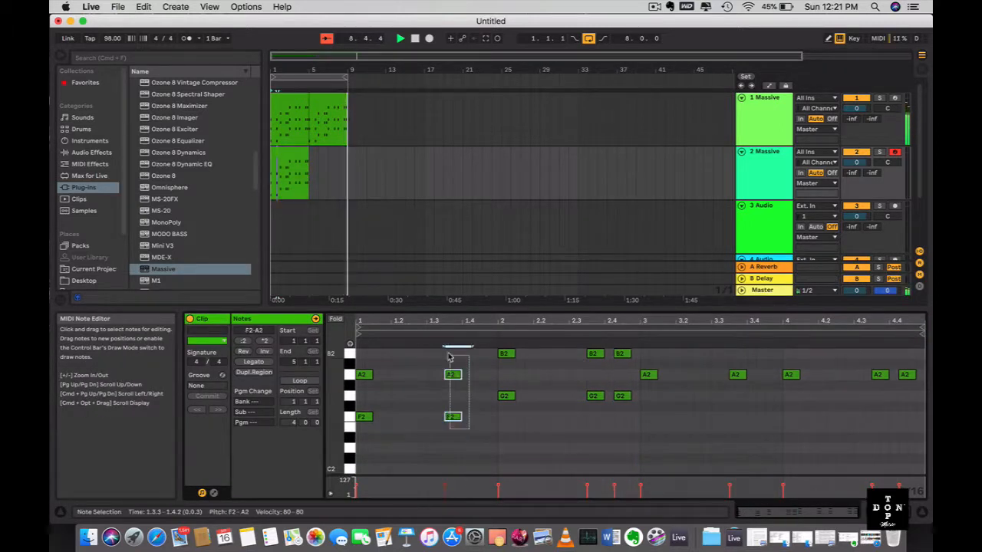
key(Delete)
scroll(446, 356, up, 2)
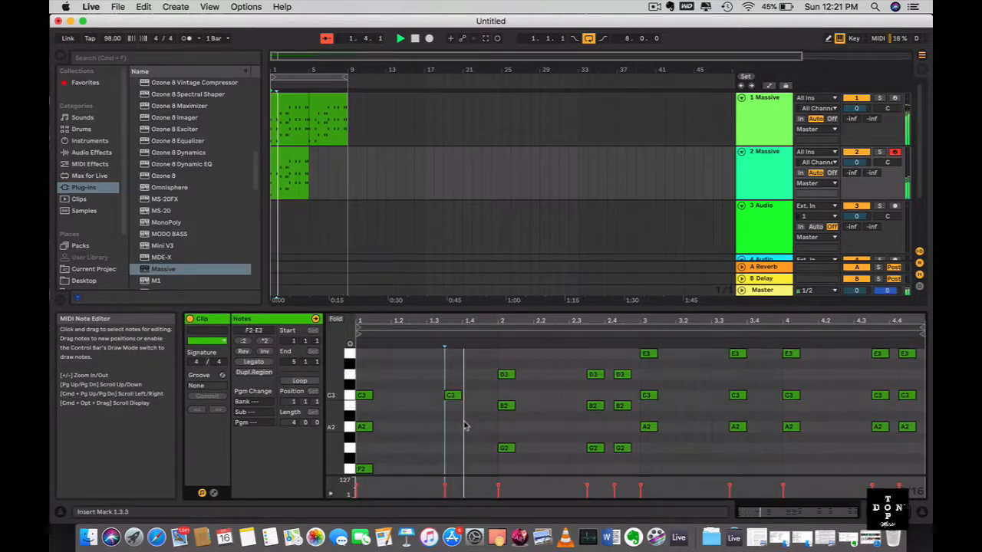
drag(465, 425, 424, 343)
key(Delete)
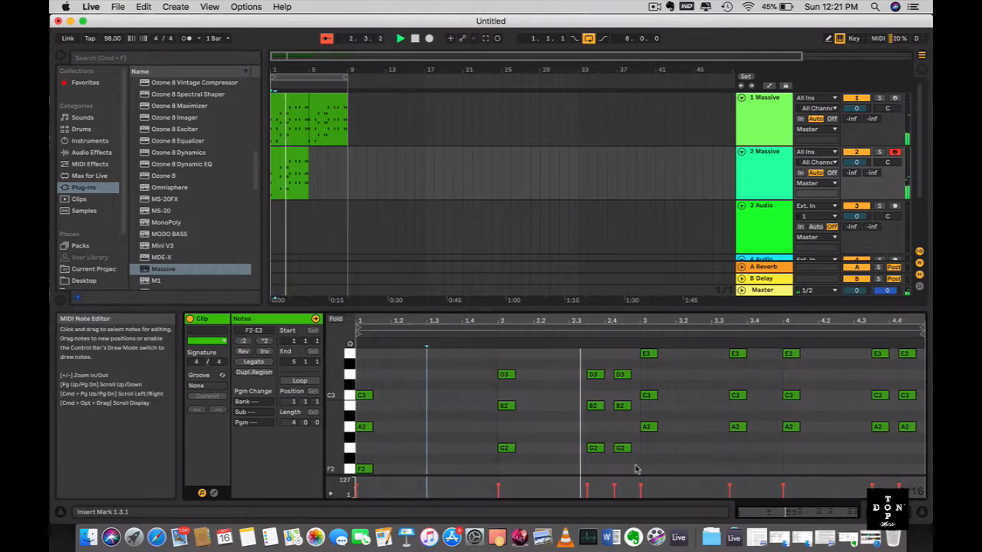
Delete the two repeated G2–D3 chords late in bar 2 and the repeated A2–E3 chord in bar 3.
drag(636, 465, 579, 372)
key(Delete)
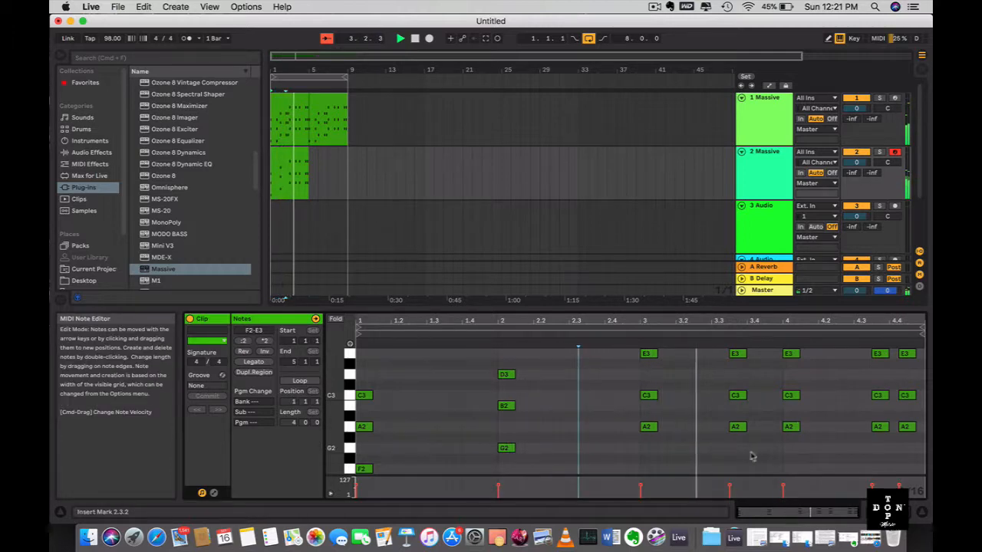
drag(752, 456, 722, 345)
key(Delete)
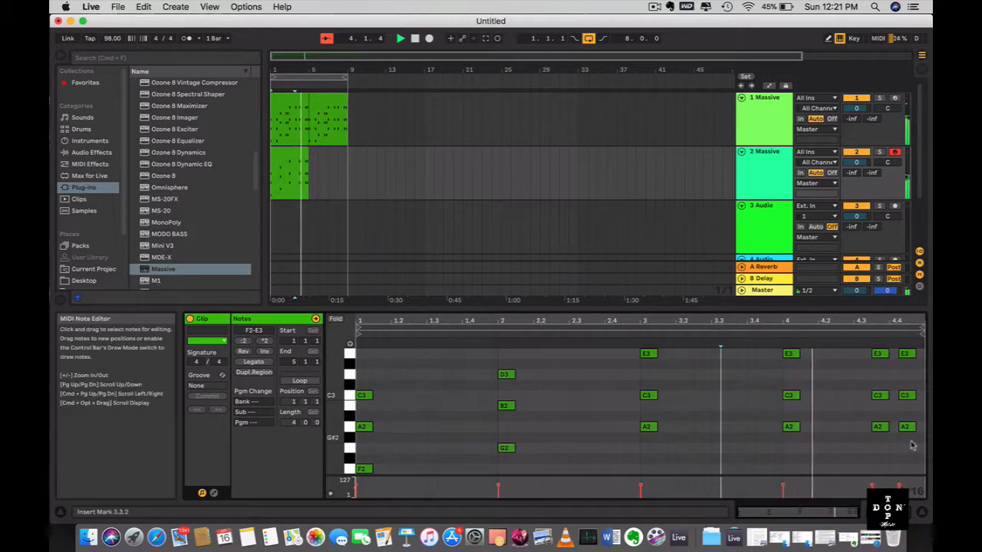
Delete the two repeated A2, C3, E3 chords late in bar 4, keeping the chord on the downbeat.
drag(920, 460, 871, 342)
key(Delete)
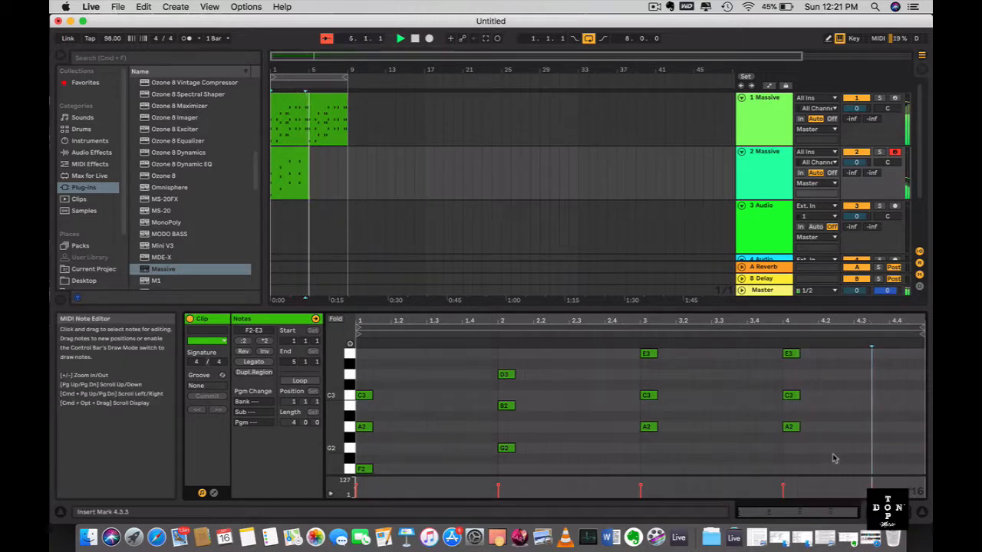
Lengthen all four remaining chords so each one sustains for its full bar, and restart playback from bar 1.
drag(856, 471, 355, 344)
drag(514, 374, 636, 377)
key(space)
key(space)
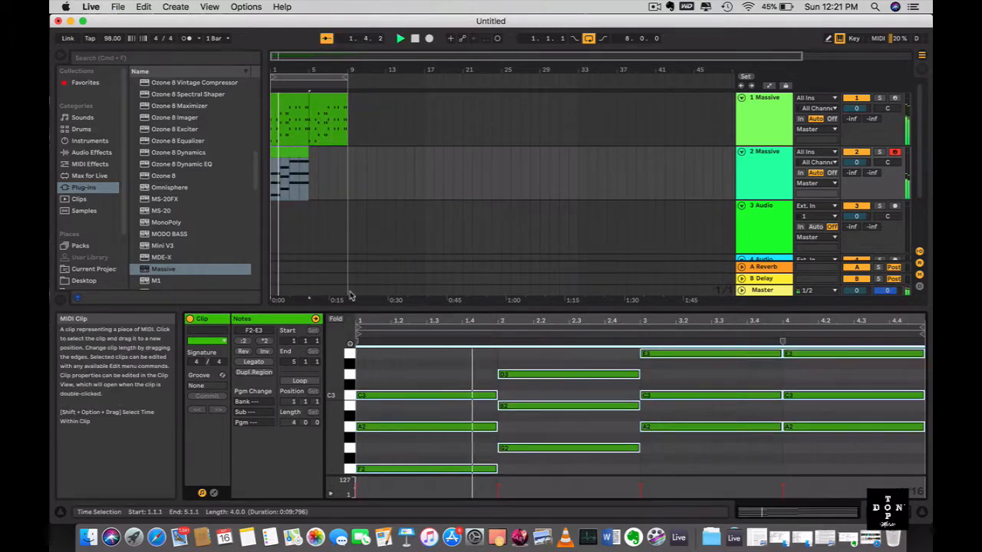
Transpose all the pad chords up one octave to the F3–E4 range and copy the clip to bar 5.
click(393, 362)
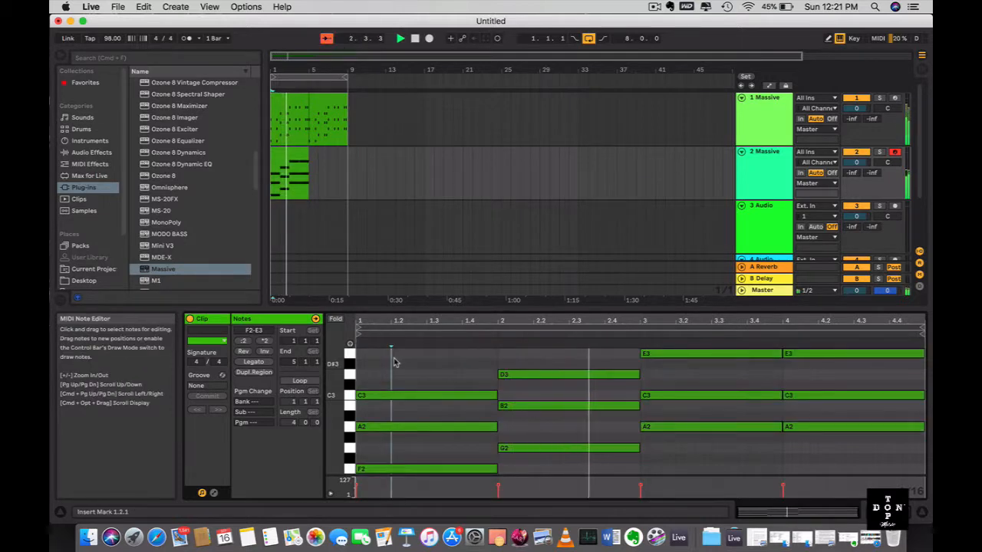
key(super+a)
key(shift+Down)
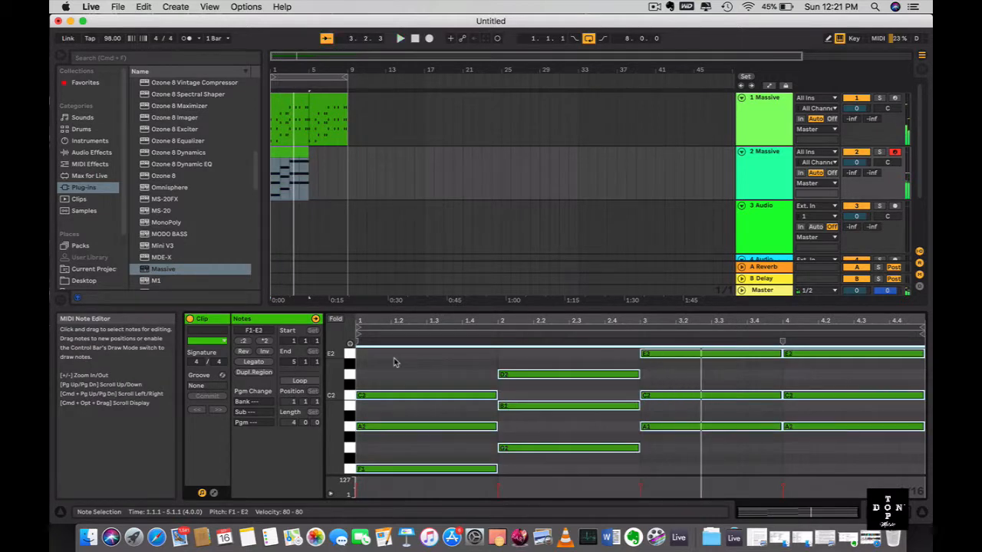
key(shift+Up)
key(shift+Up)
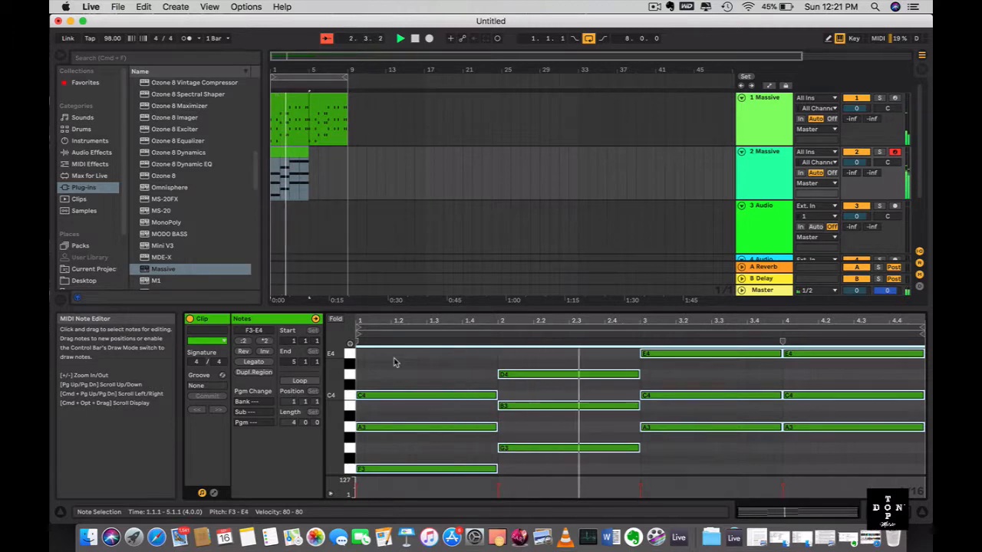
click(292, 154)
drag(310, 175, 349, 184)
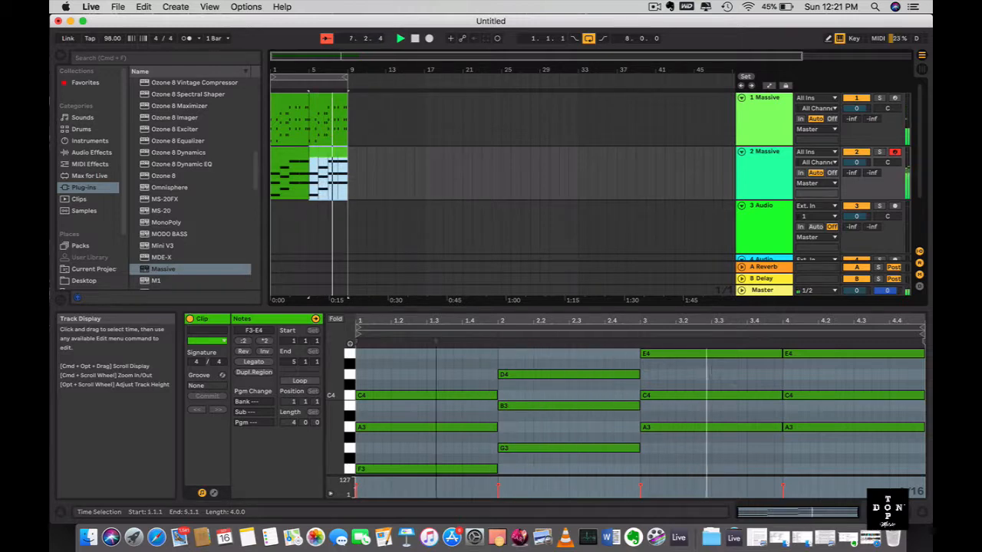
Reopen Massive on the pad track and audition Pad - Crying Saws, Pad - Warmth, Pad Waving Eighties, Pad - Dive In and Ambience Pad.
key(super+t)
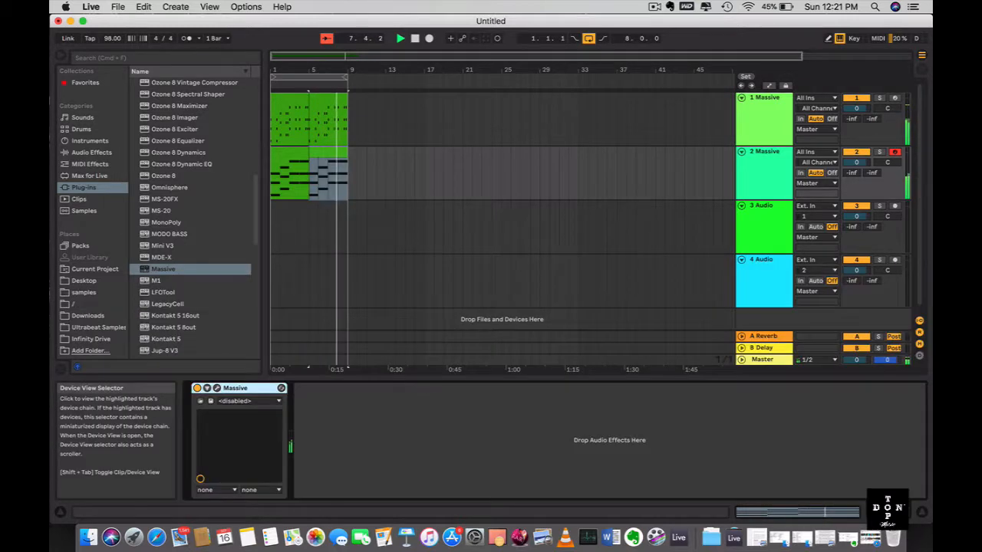
click(217, 389)
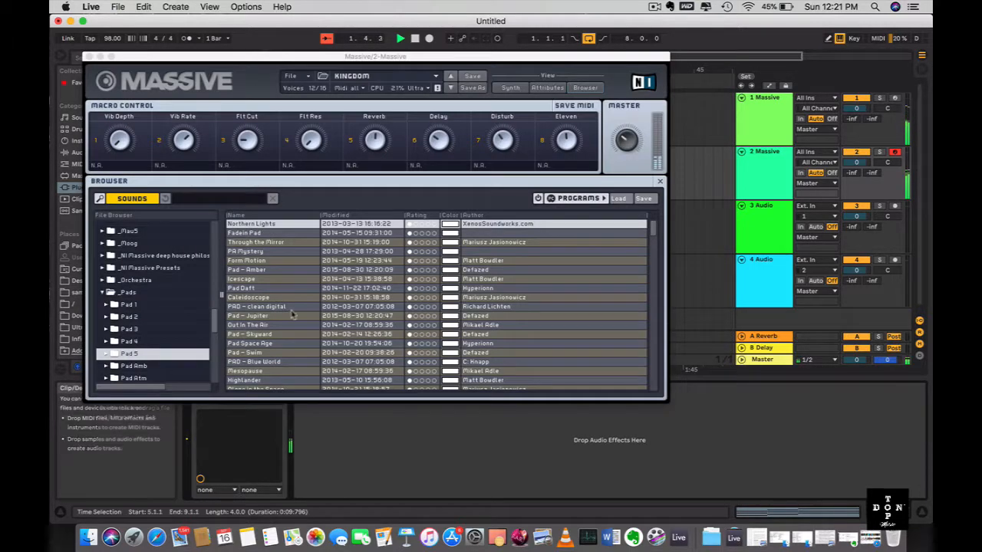
scroll(289, 318, down, 5)
scroll(288, 319, down, 3)
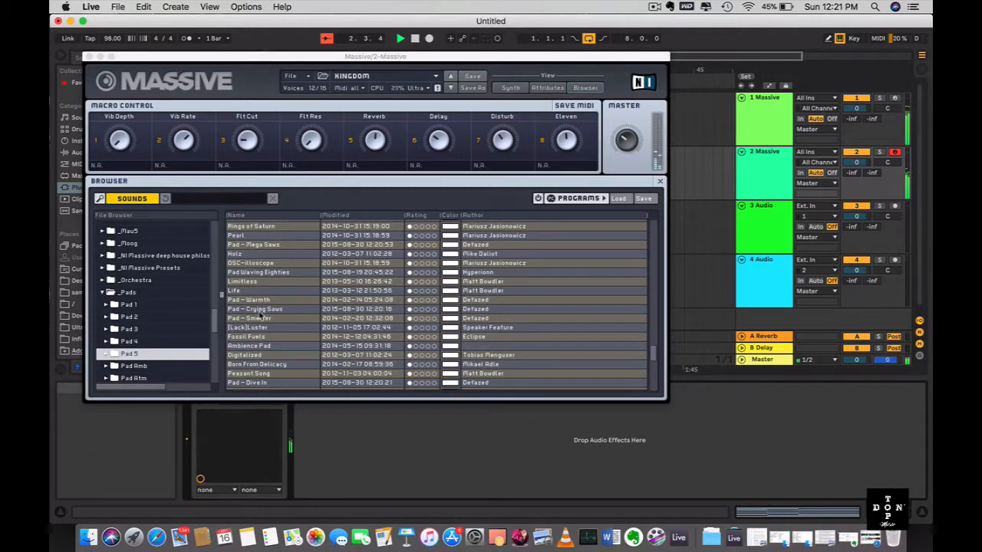
click(259, 310)
click(261, 301)
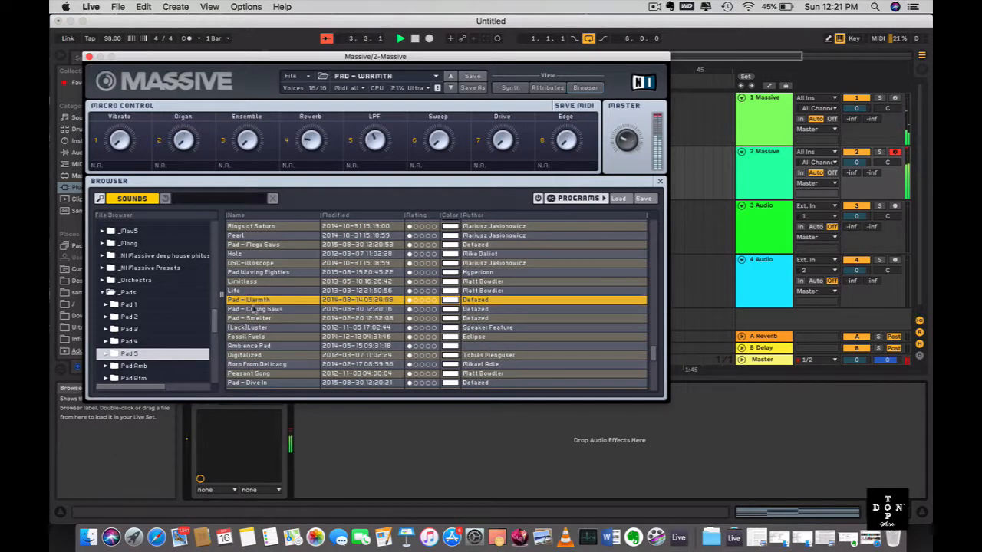
click(267, 273)
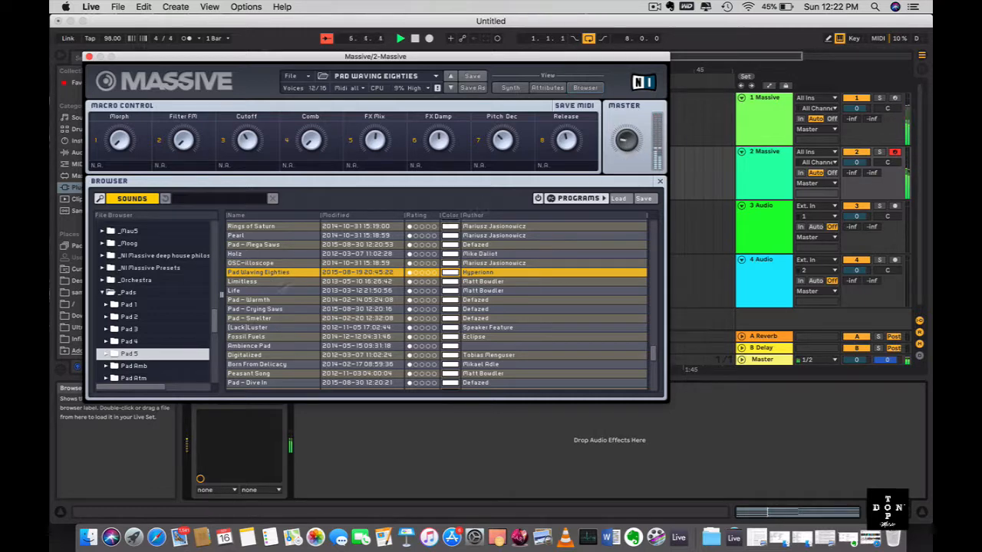
click(256, 383)
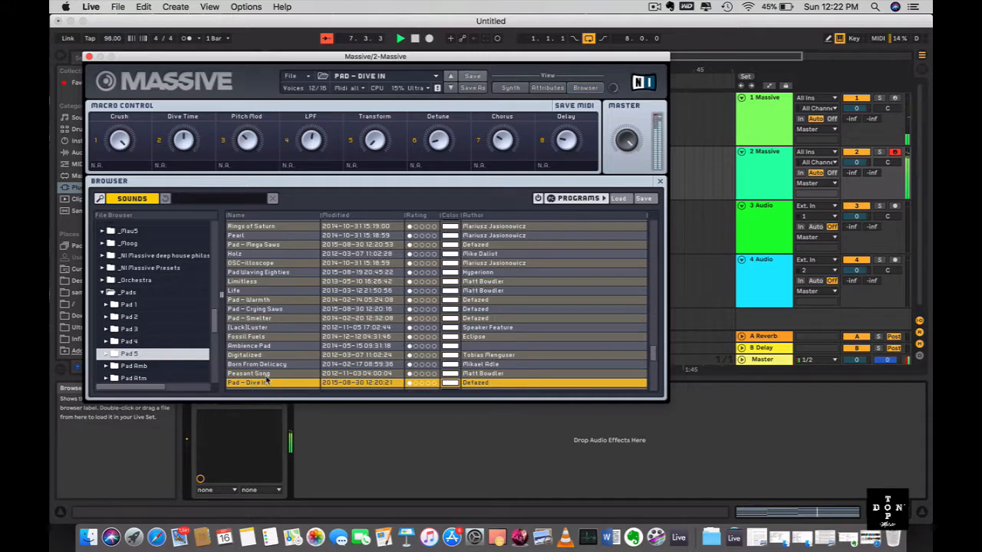
click(252, 346)
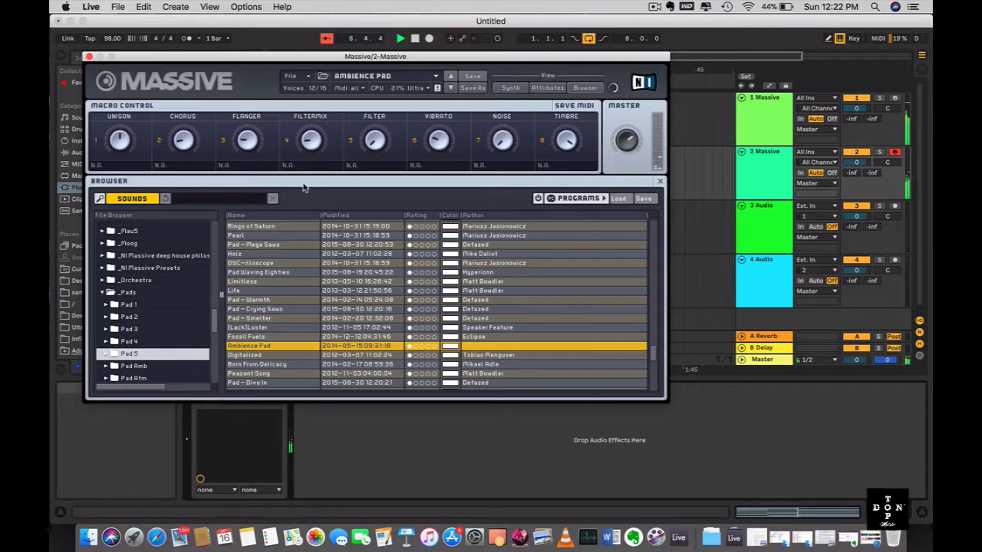
Audition Nostalgia, Outskirts, Indonesia and Particles in the Pad 5 folder, settling on PA Sunlight before closing the Massive window.
scroll(272, 360, down, 5)
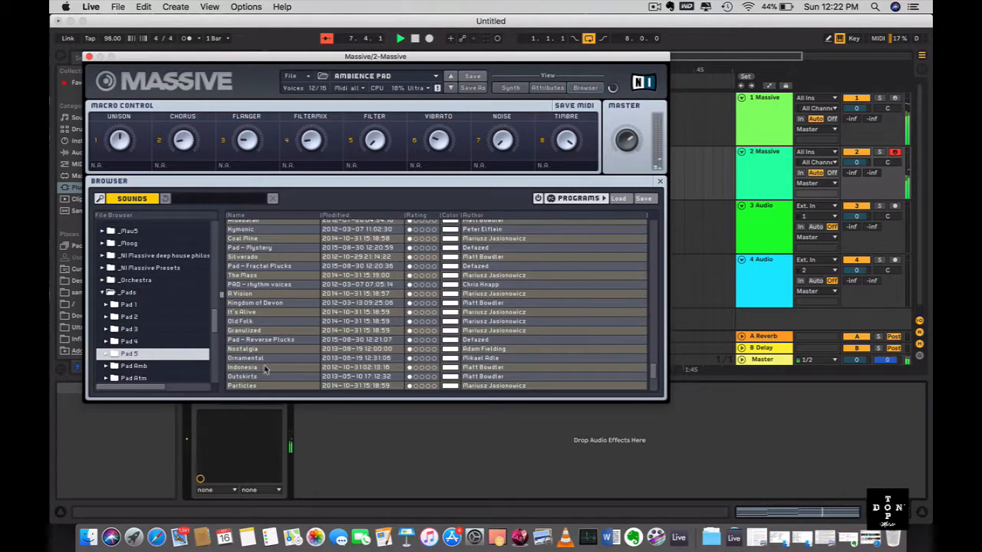
click(254, 350)
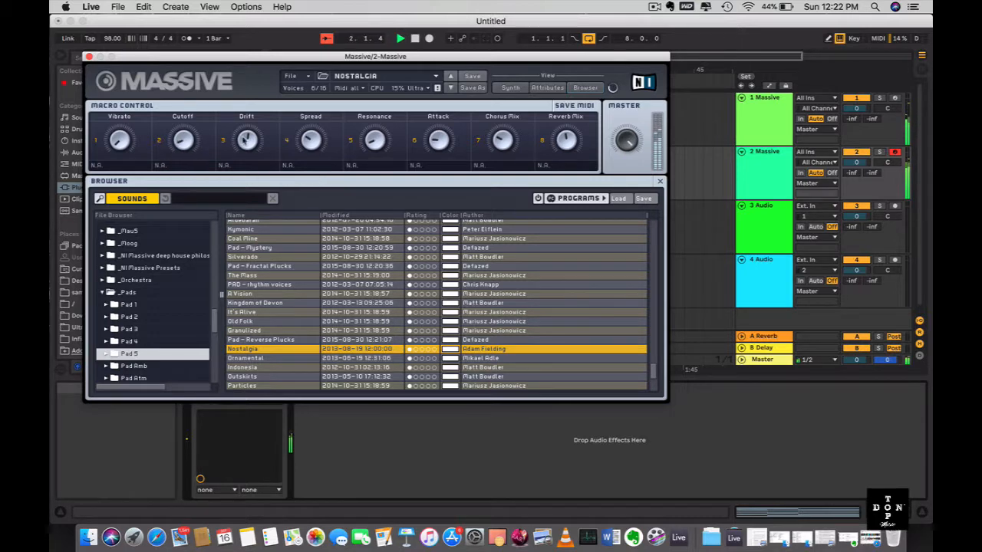
click(259, 377)
click(260, 368)
scroll(260, 365, down, 1)
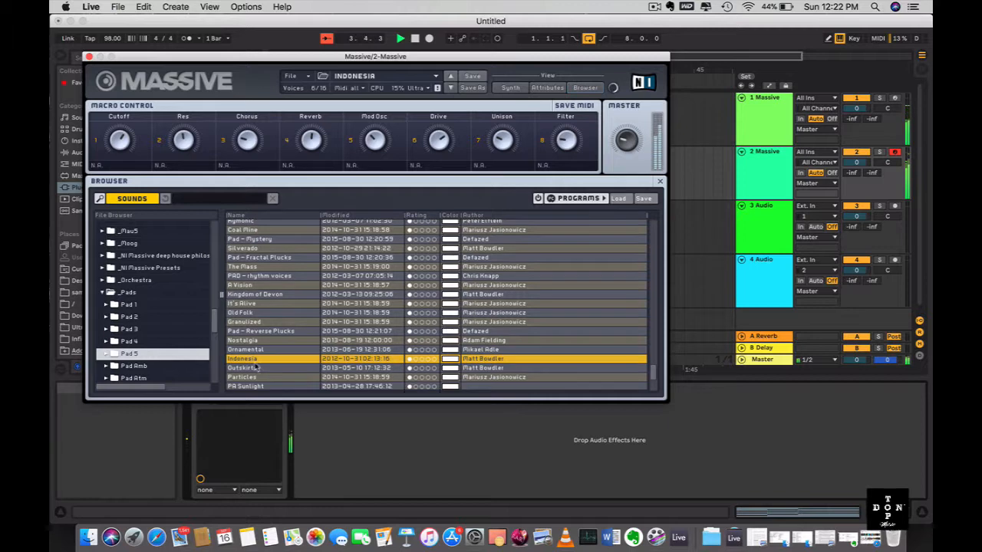
click(252, 380)
click(256, 386)
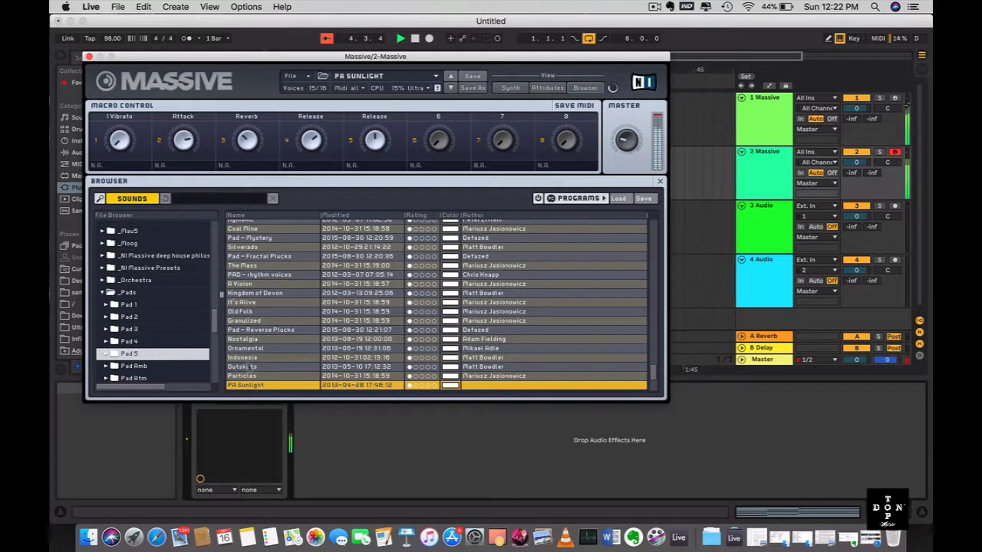
click(88, 57)
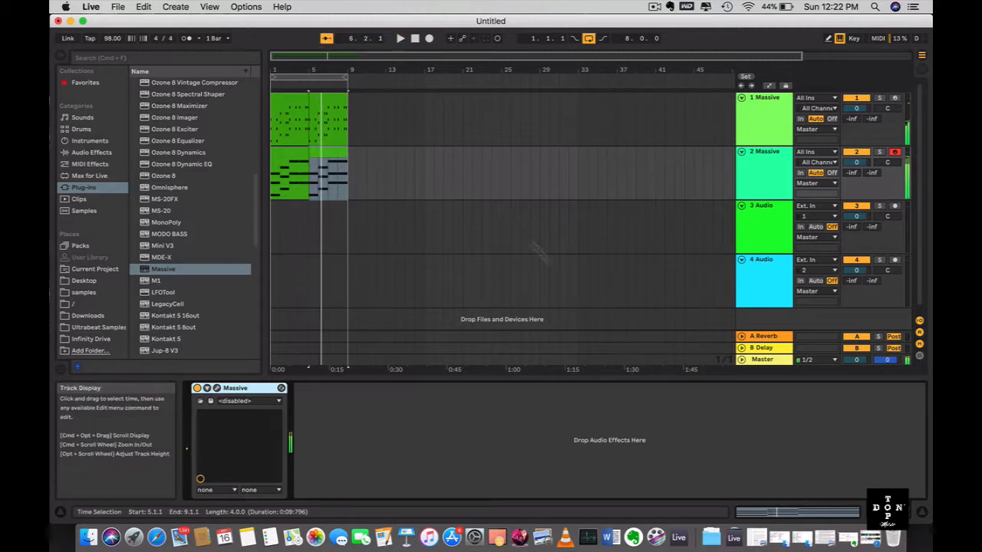
Transpose all the chords in the first pad clip down to the F2–E3 range and play them back.
click(280, 154)
key(space)
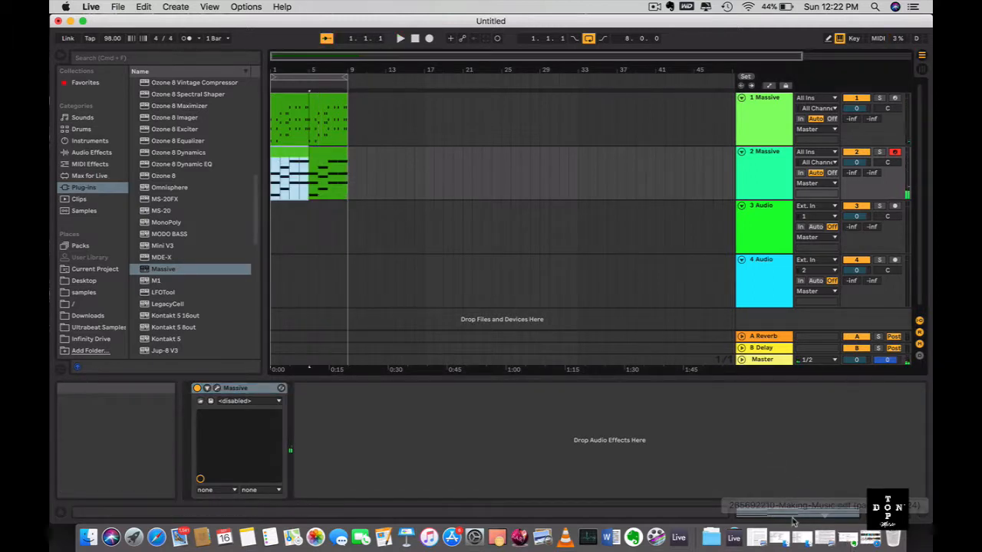
key(shift+Tab)
click(612, 431)
key(super+a)
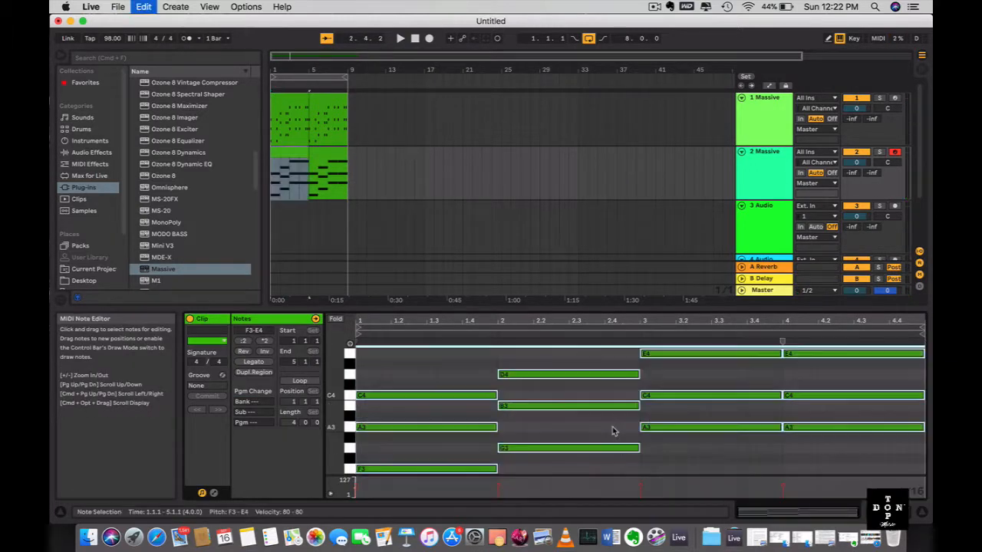
key(shift+Down)
key(shift+Down)
key(space)
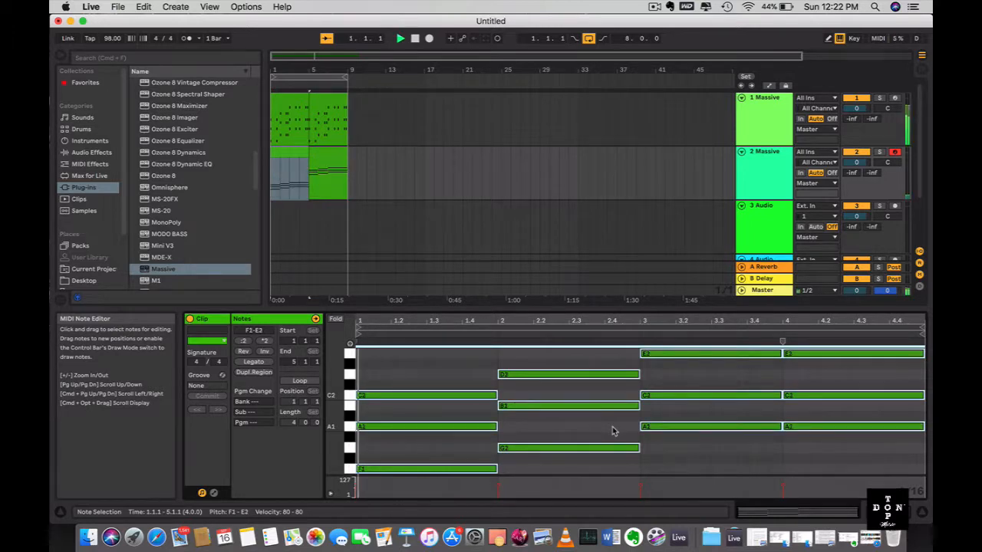
key(shift+Up)
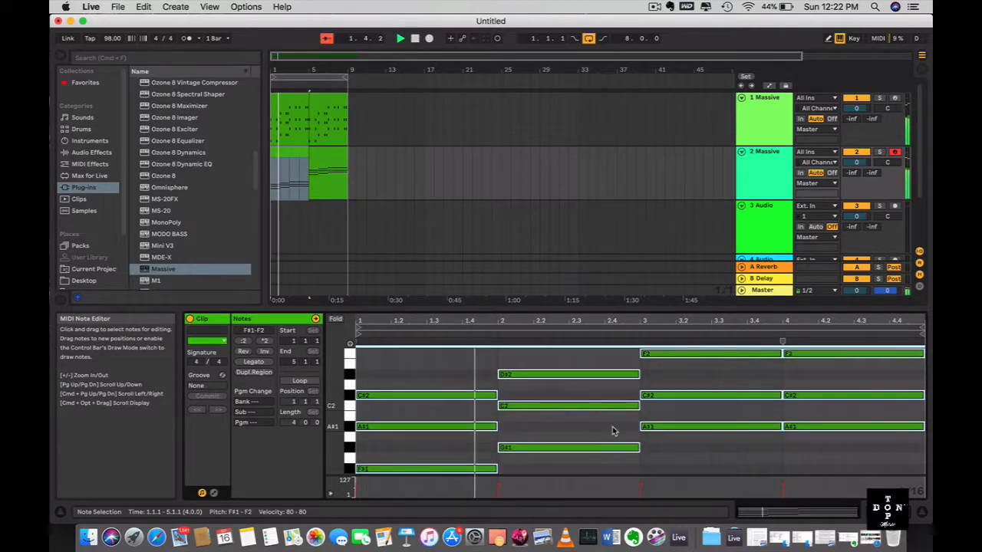
key(space)
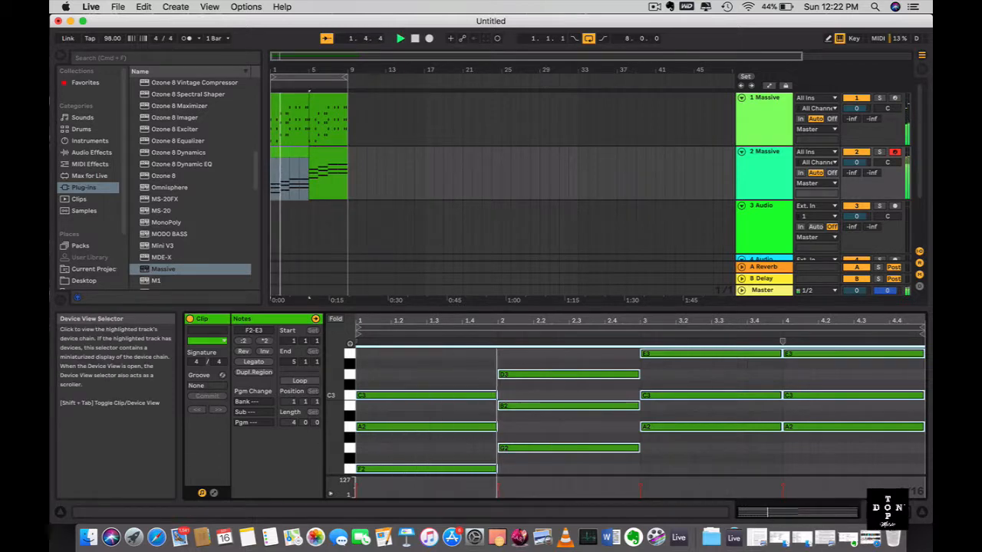
Stop playback and duplicate the transposed first pad clip over the copy at bar 5.
click(887, 512)
key(space)
click(292, 154)
key(super+f)
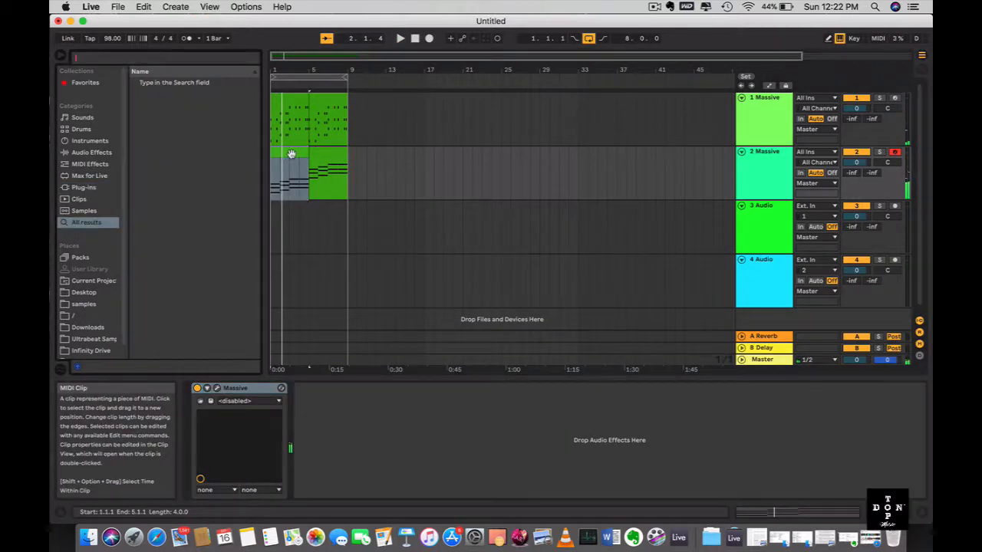
click(291, 154)
key(super+d)
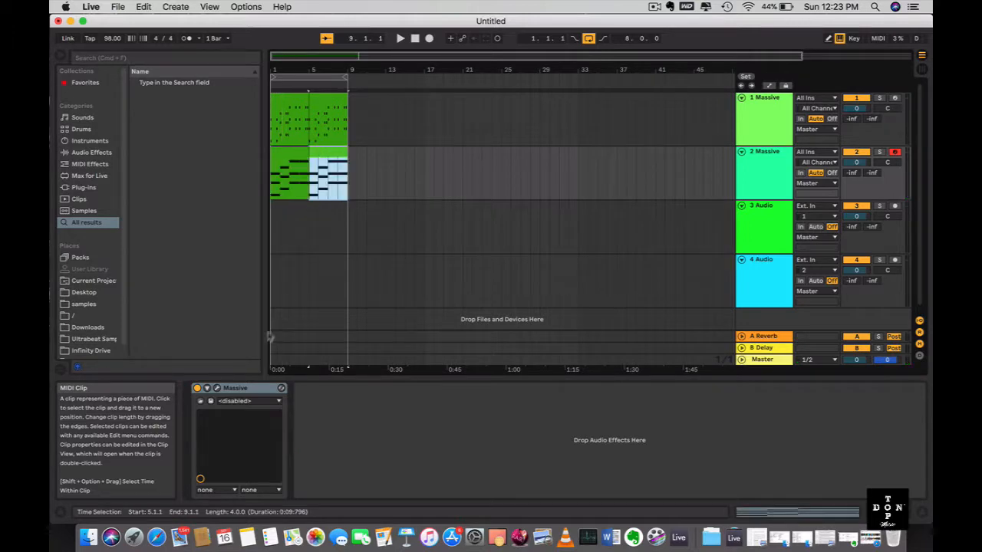
Load the UXS PAD - Warmer preset from the Pad 4 folder in the pad track's Massive and close its window.
click(218, 389)
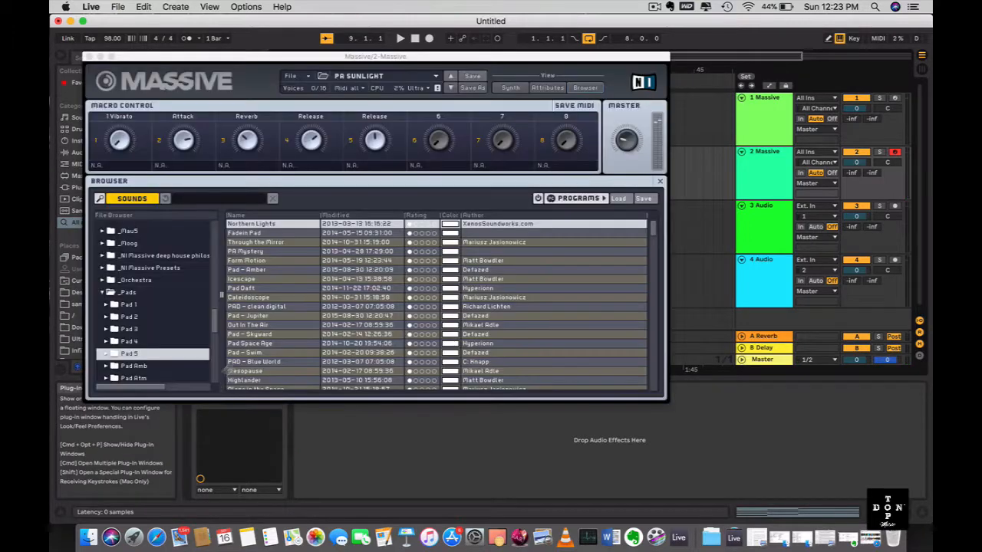
scroll(437, 307, down, 5)
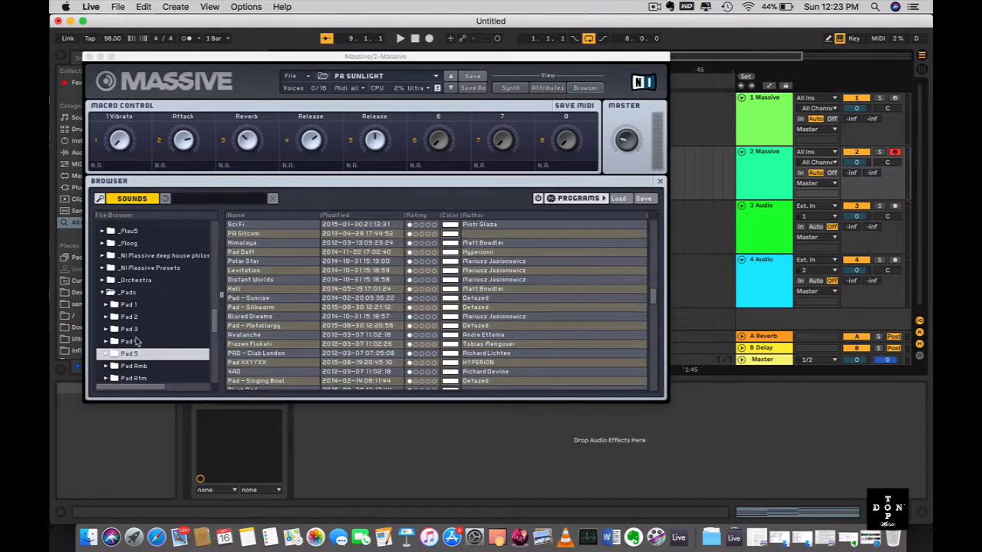
click(134, 341)
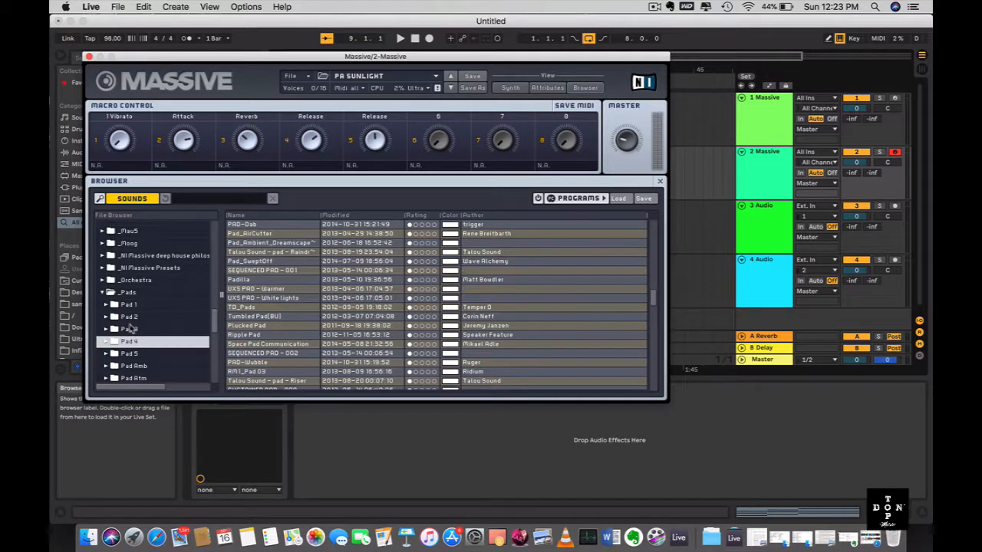
click(274, 288)
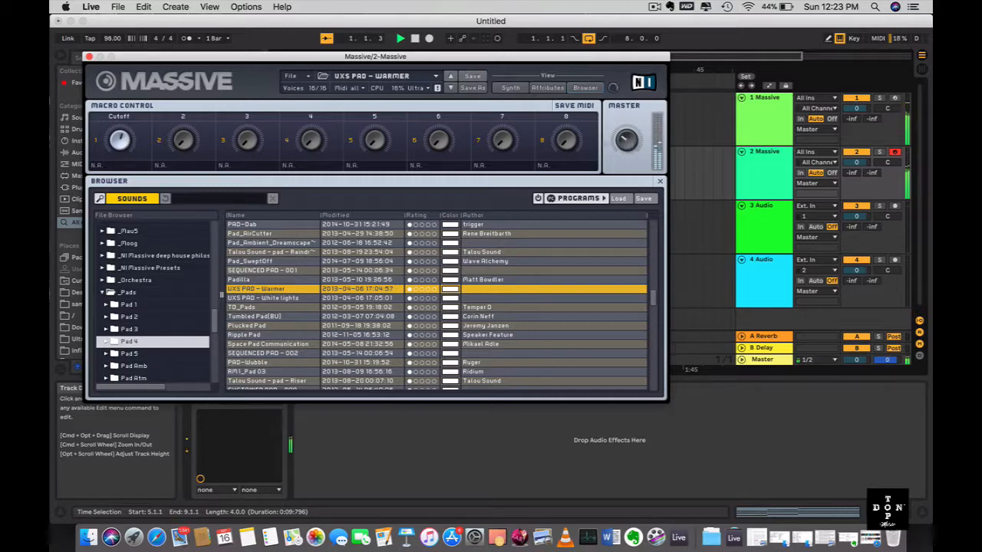
click(89, 56)
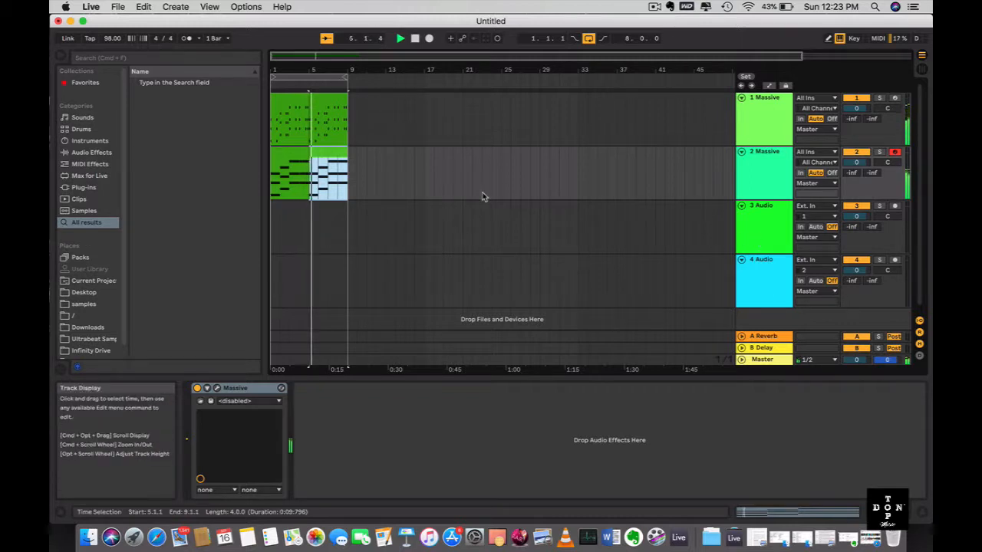
Insert a new MIDI track directly below the second Massive track.
scroll(483, 196, down, 1)
click(773, 182)
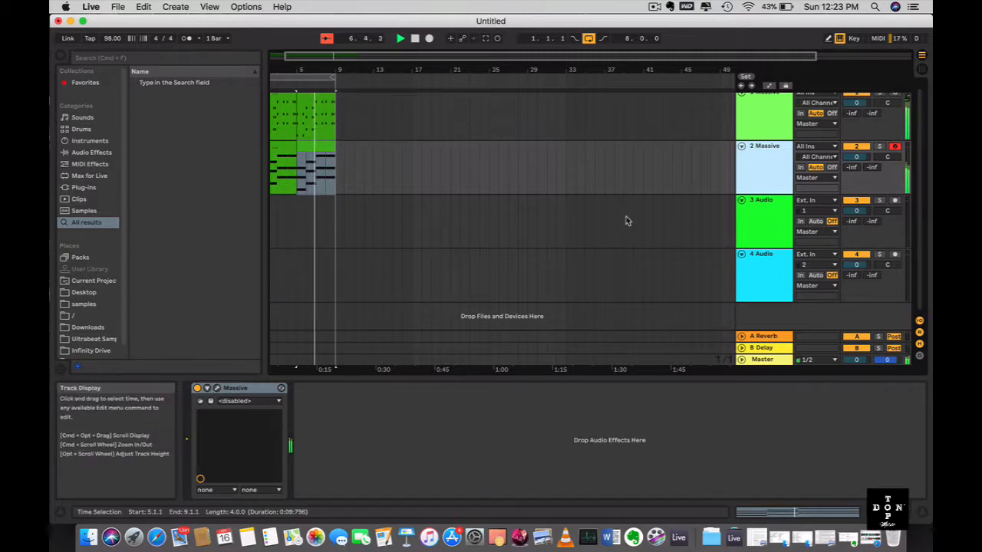
key(super+shift+t)
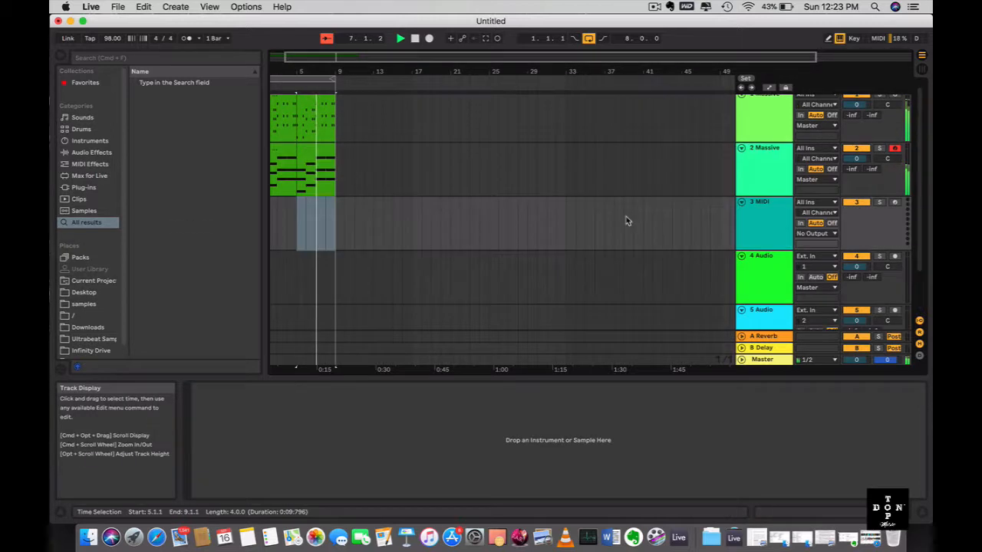
Look through the drum kits available in the browser's Drums category.
click(81, 129)
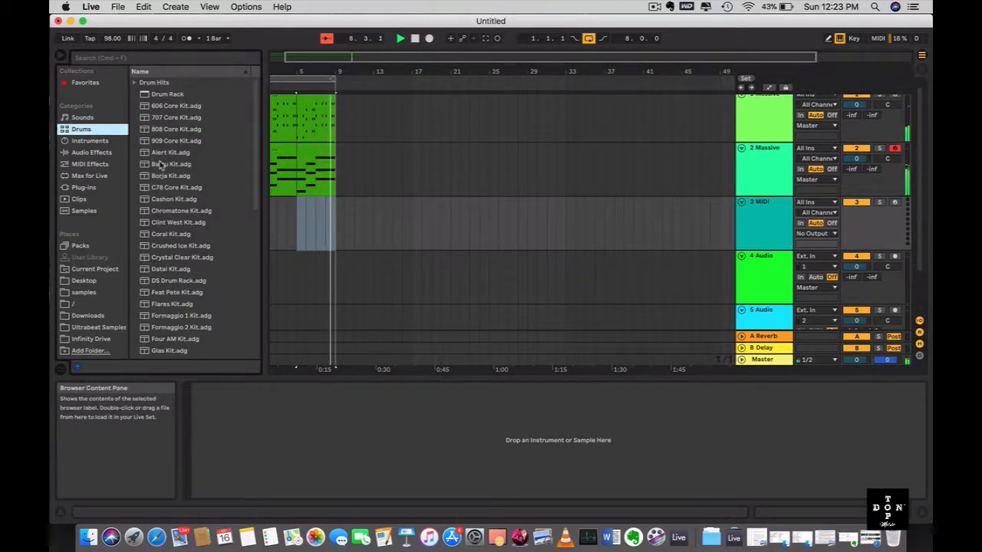
scroll(164, 162, down, 3)
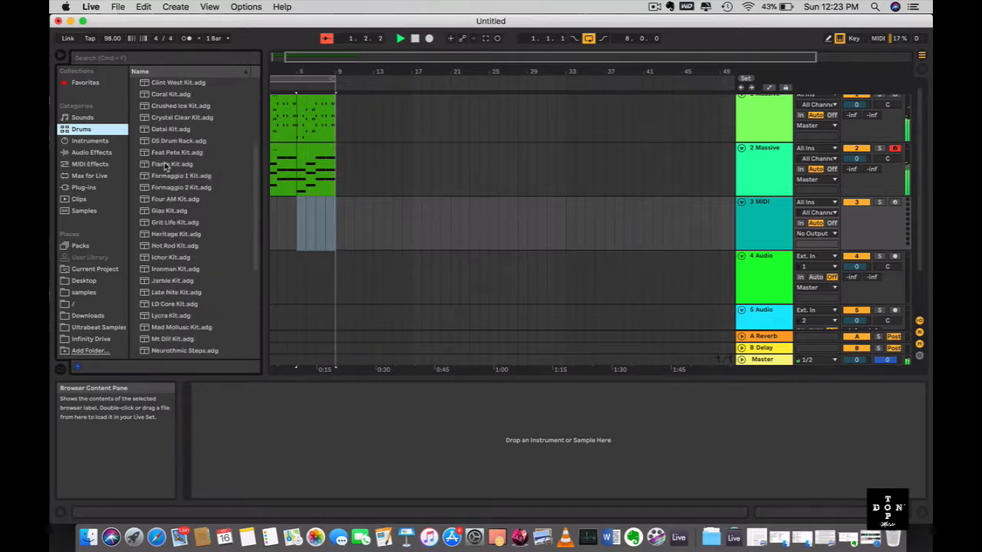
scroll(164, 162, up, 3)
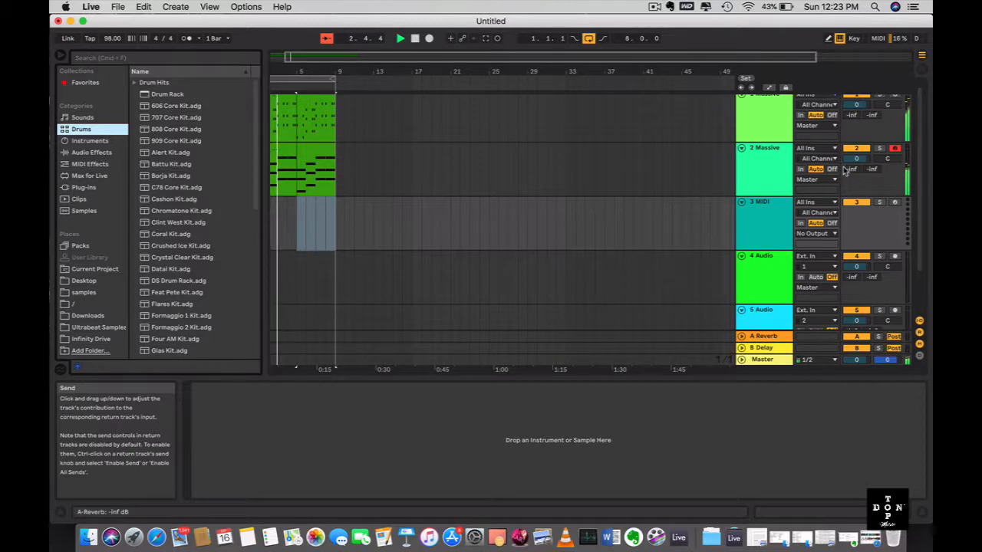
Load C78 Core Kit onto the empty MIDI track below the second Massive track.
key(XF86AudioRaiseVolume)
key(XF86AudioRaiseVolume)
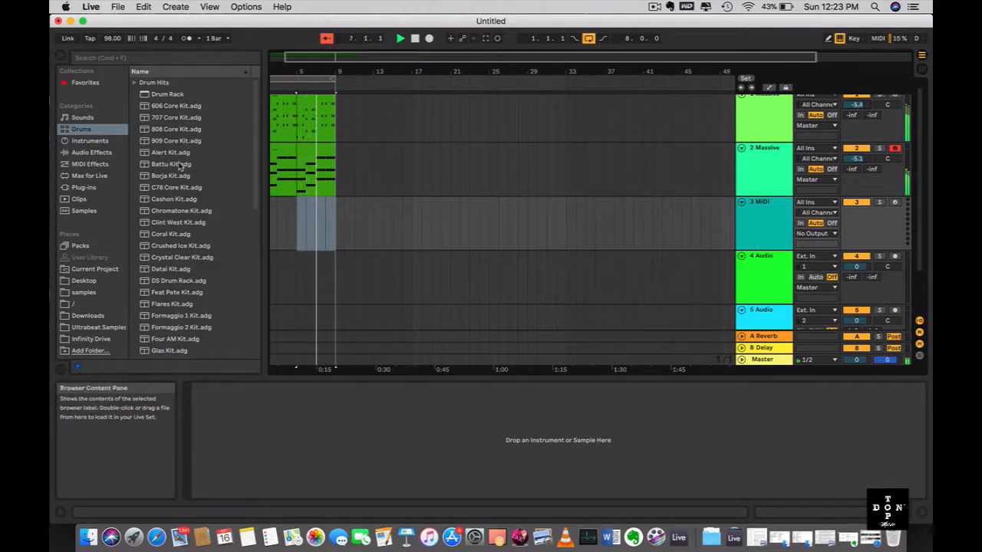
click(165, 188)
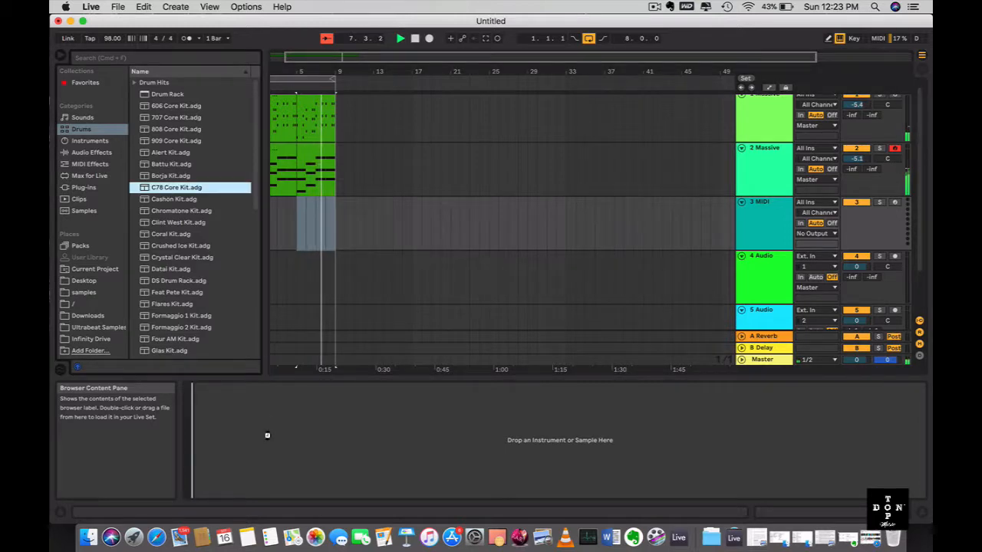
drag(267, 436, 267, 436)
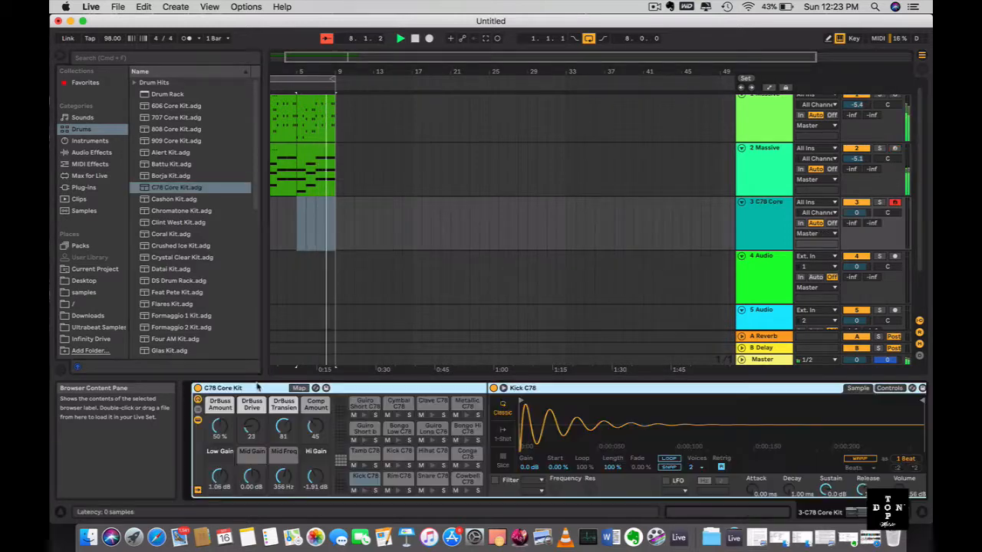
Audition the C78 kit's pads over the playing loop, shifting the computer keyboard's octave range to C1 to D2.
click(398, 491)
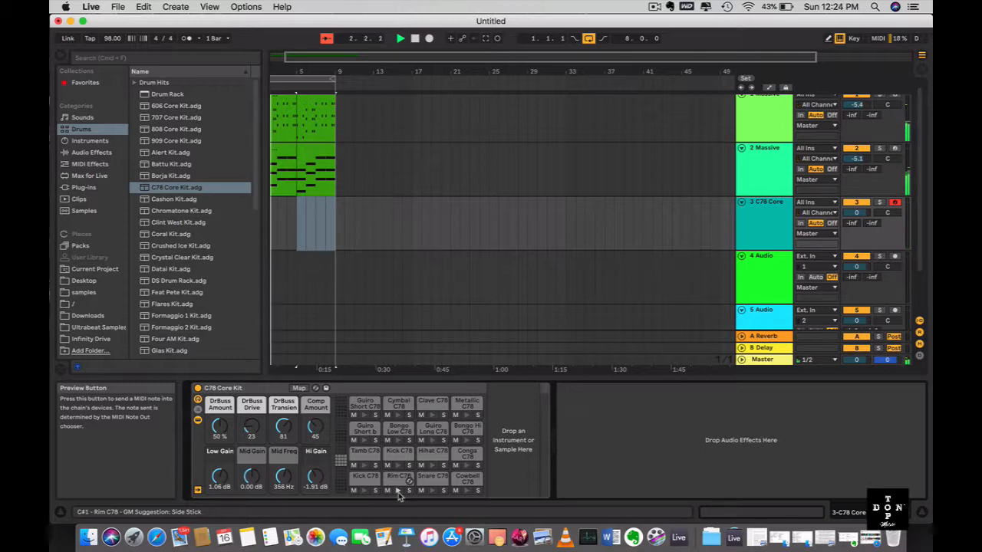
key(z)
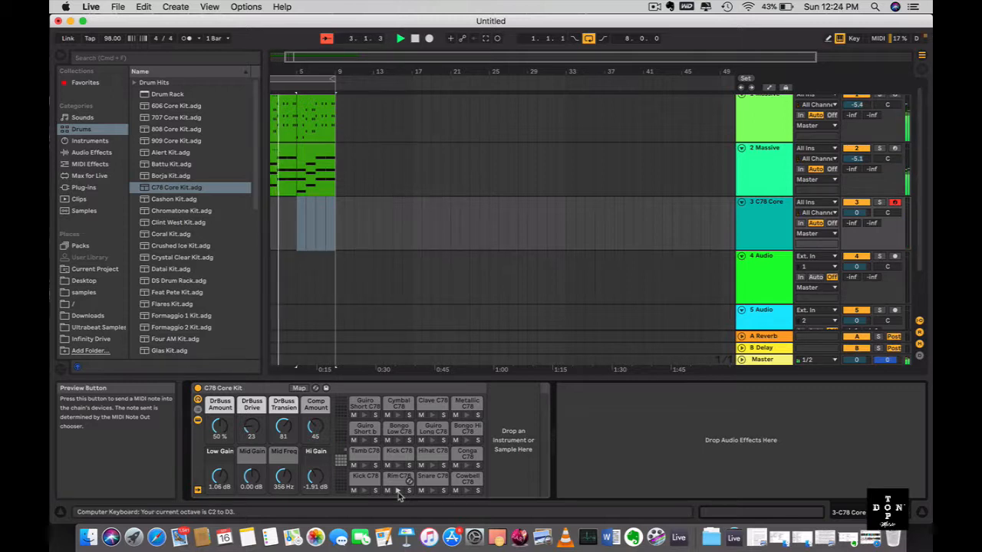
key(x)
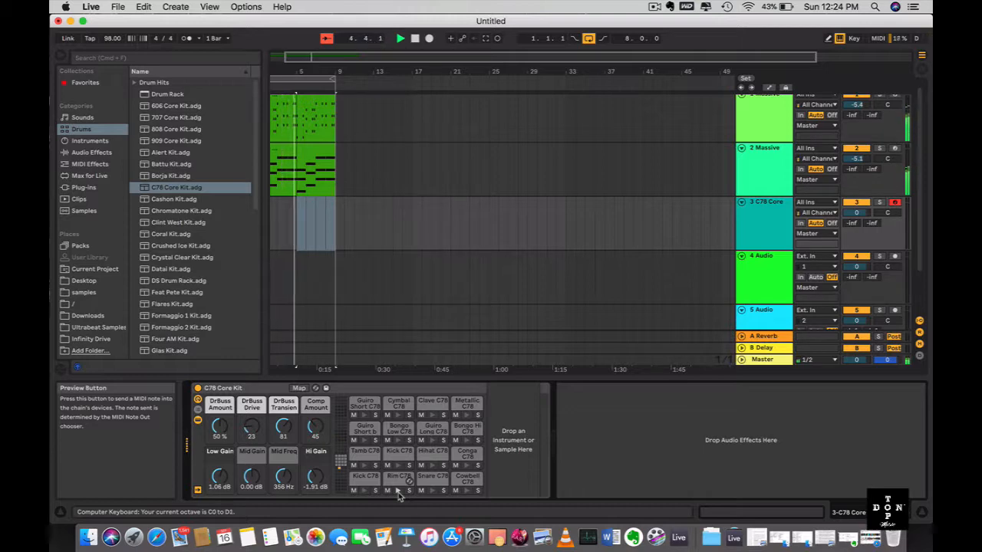
key(k)
key(l)
key(k)
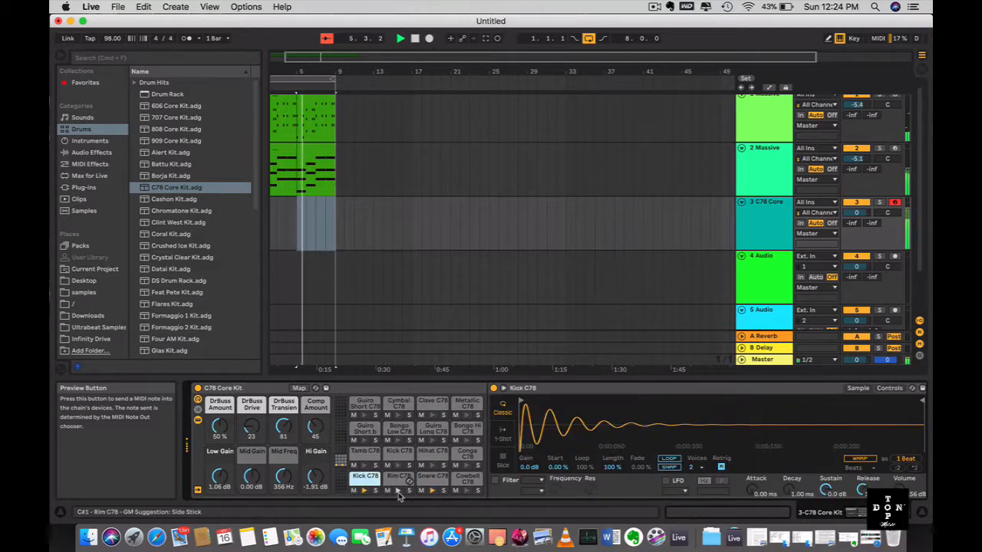
key(l)
key(x)
key(l)
key(j)
key(k)
key(h)
key(g)
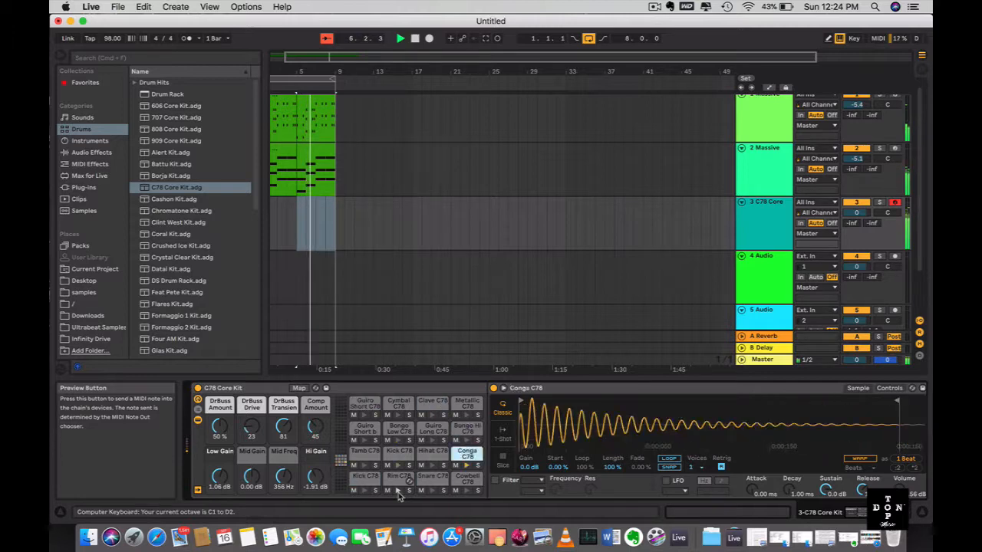
Play an alternating kick and conga rhythm over the loop, adding a few Bongo Hi hits.
key(h)
key(g)
key(f)
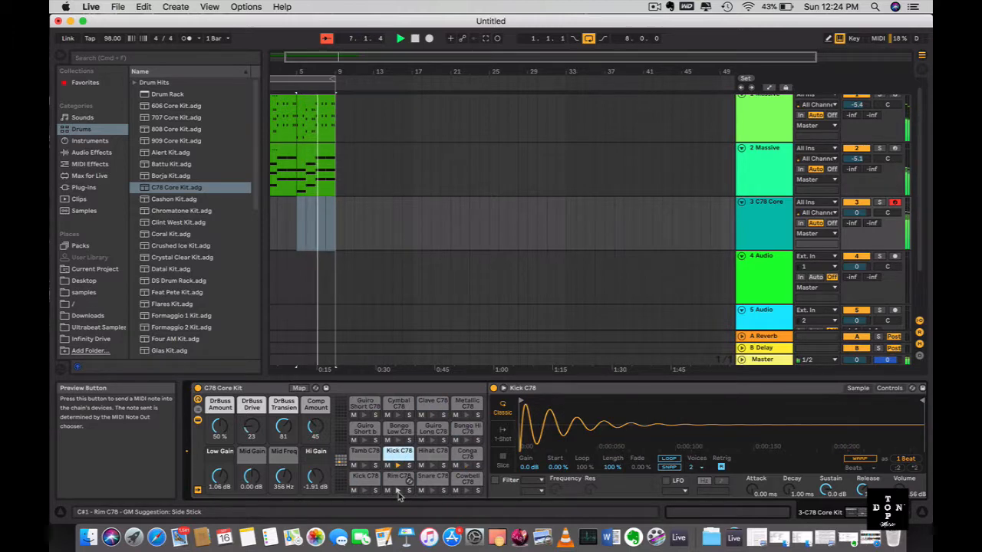
key(g)
key(f)
key(g)
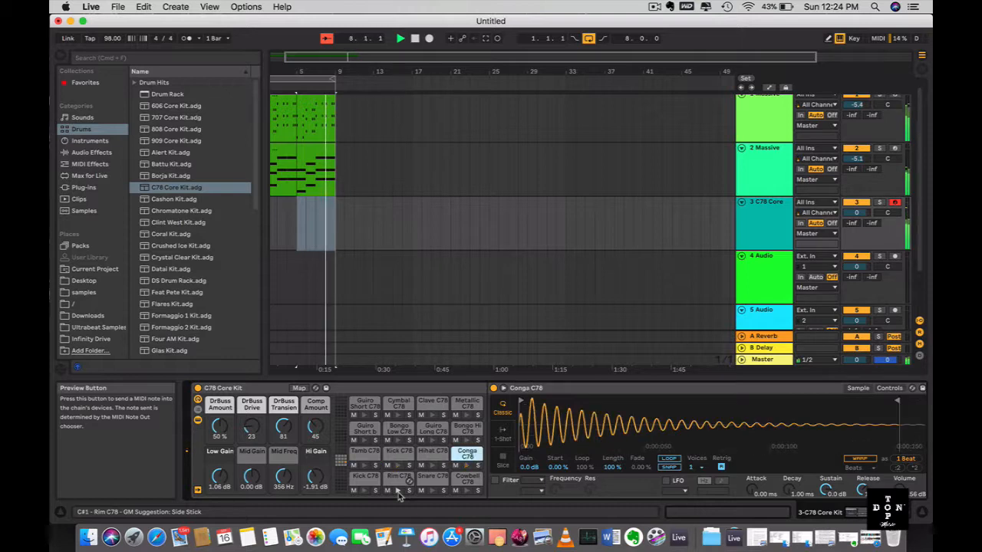
key(f)
key(g)
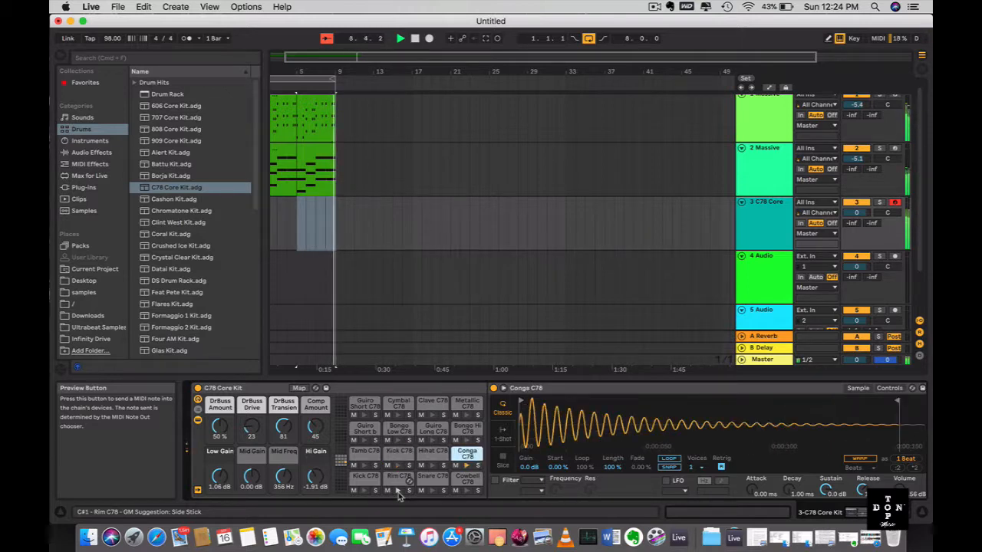
key(f)
key(g)
key(f)
key(g)
key(f)
key(g)
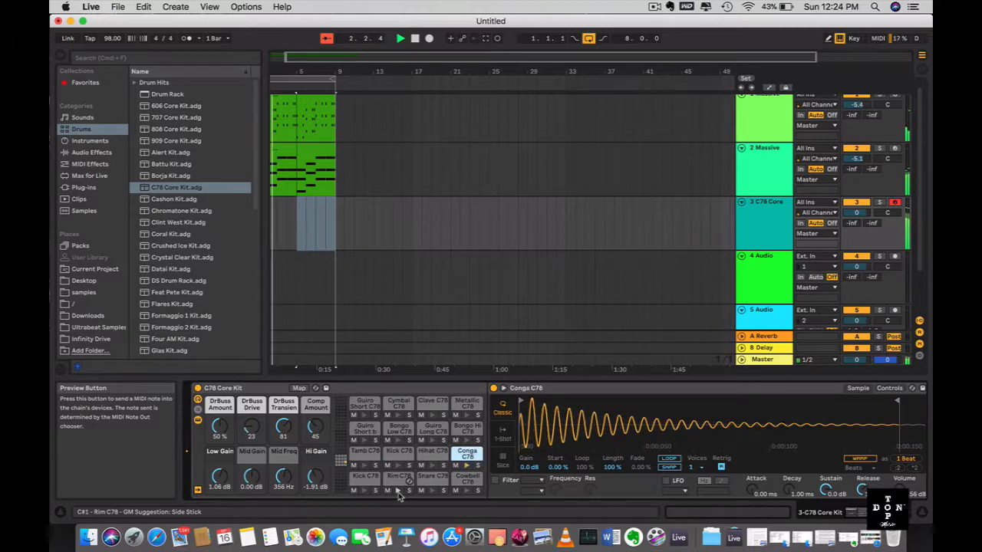
key(f)
key(g)
key(f)
key(g)
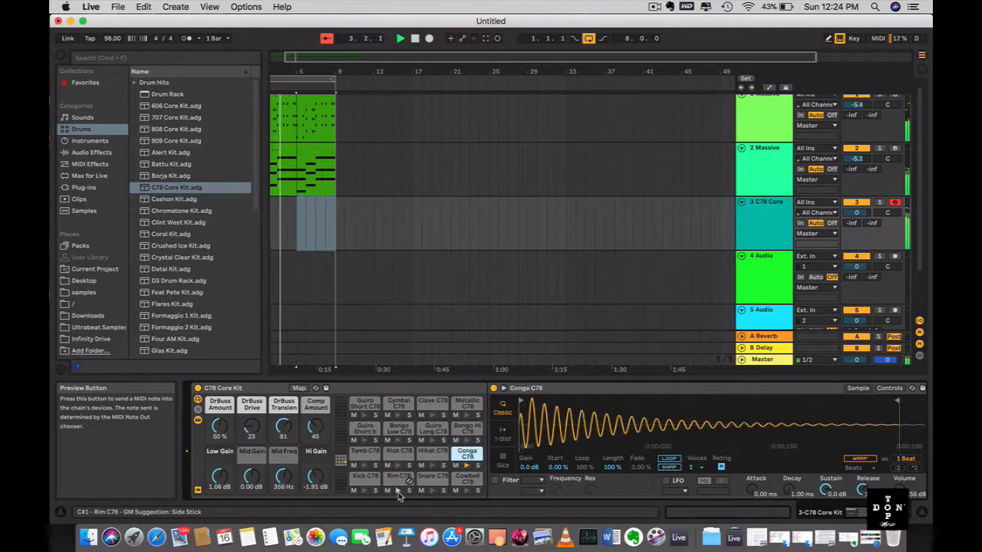
key(f)
key(g)
key(j)
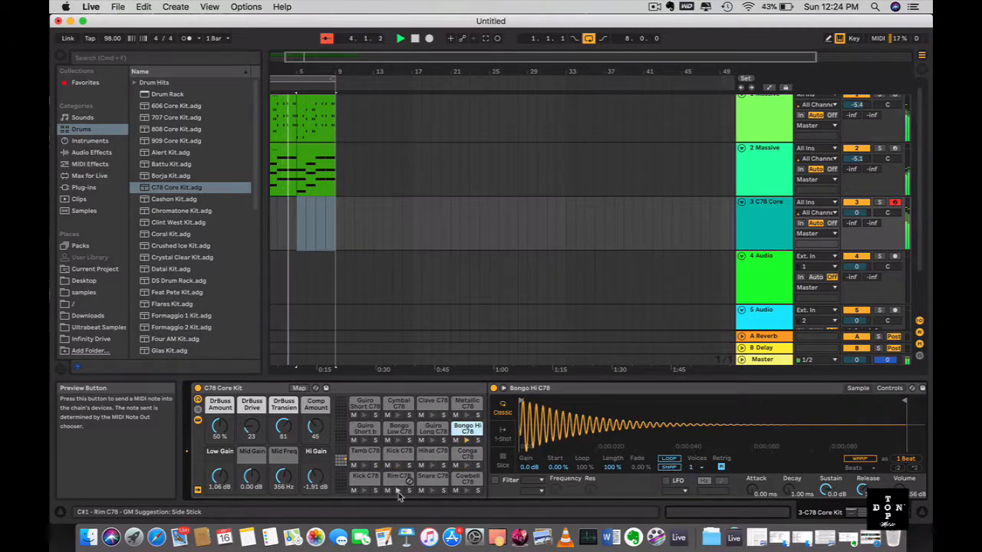
key(j)
key(j)
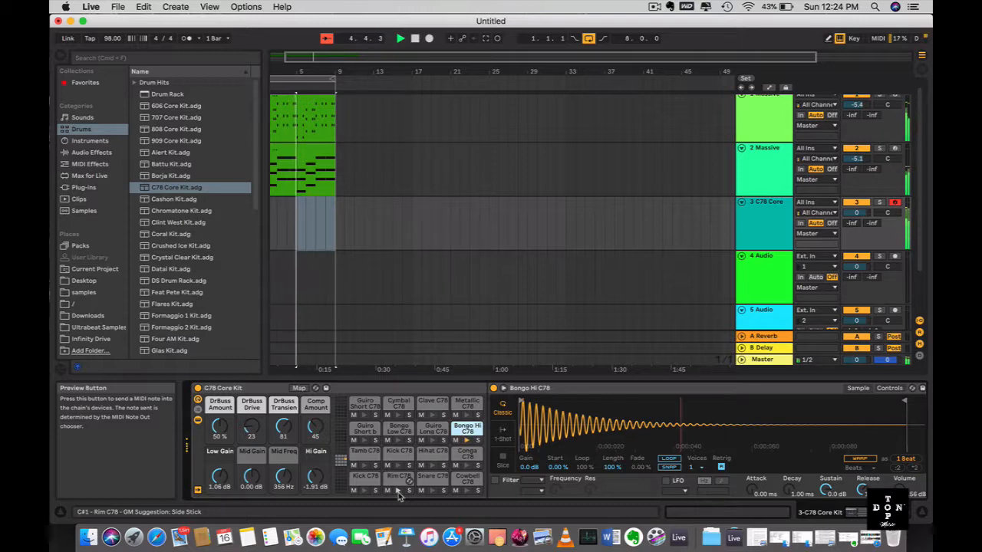
key(f)
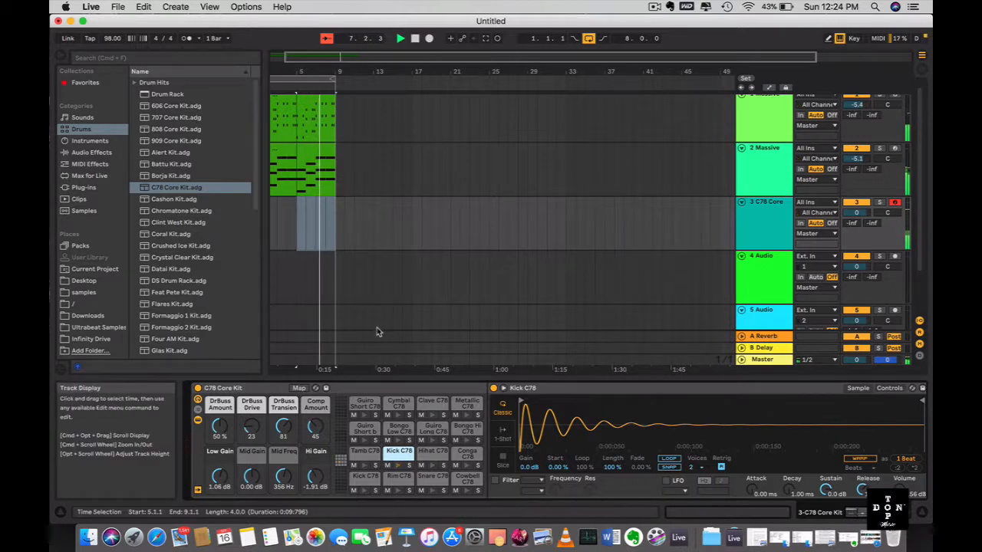
Insert an empty four-bar MIDI clip from bar 1 to bar 5 on the C78 Core track.
scroll(359, 303, left, 2)
scroll(358, 302, down, 1)
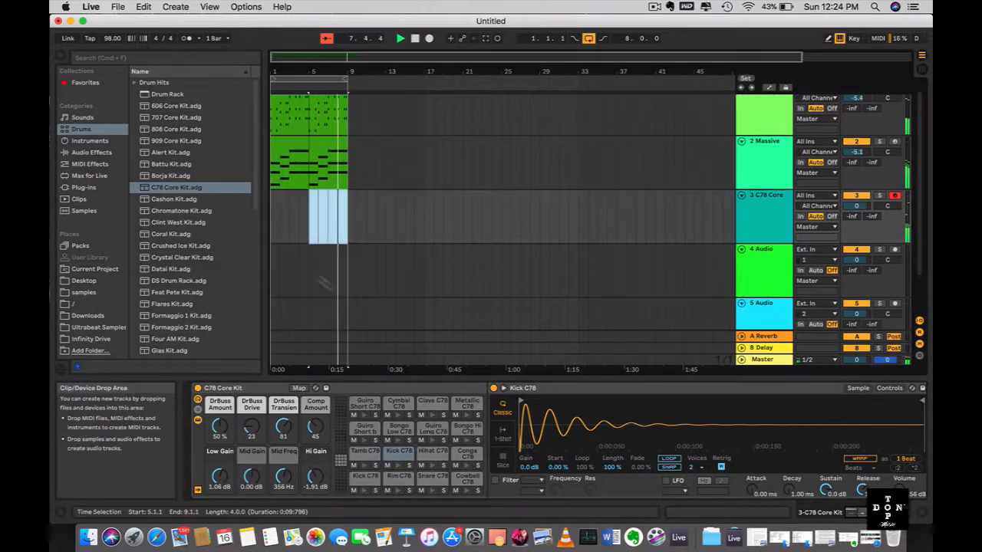
click(272, 227)
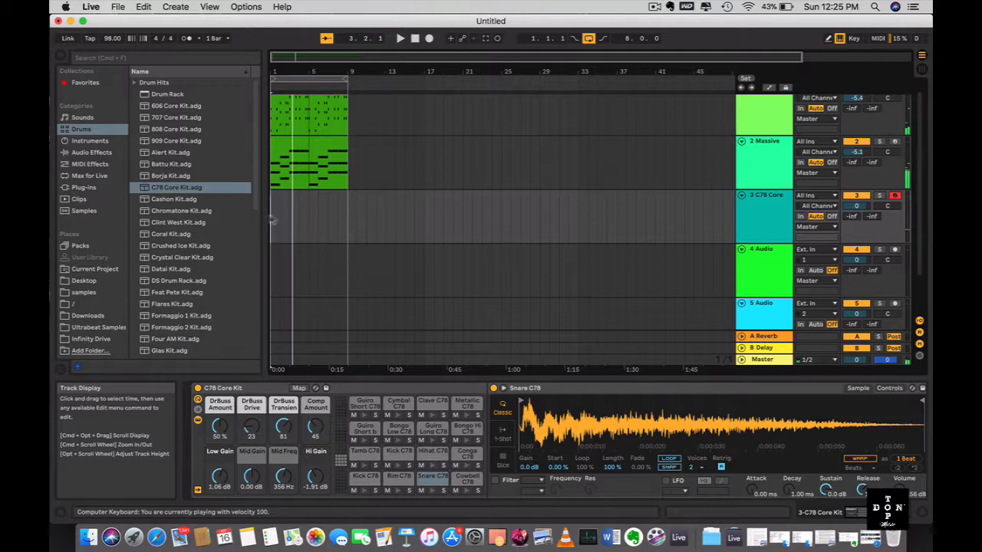
drag(274, 211, 305, 222)
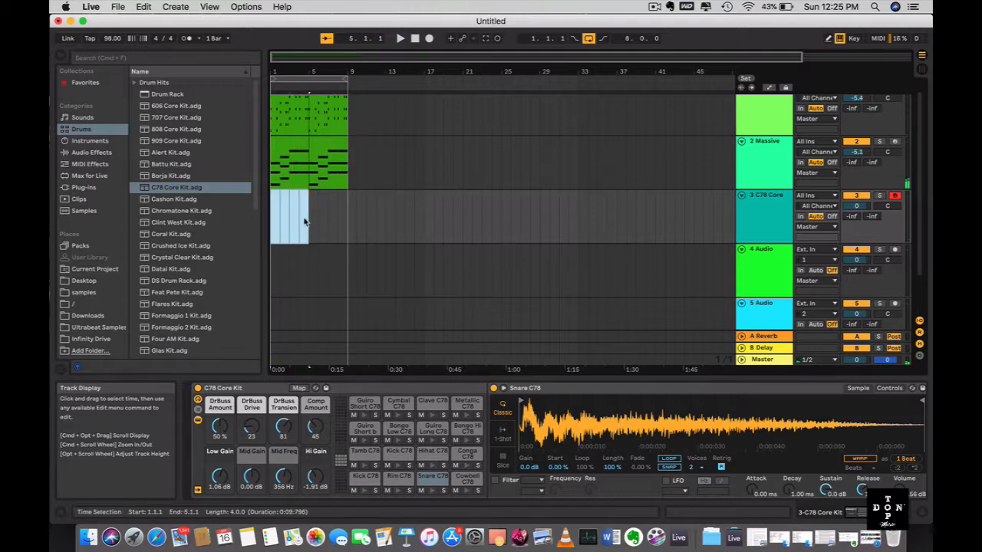
right_click(292, 221)
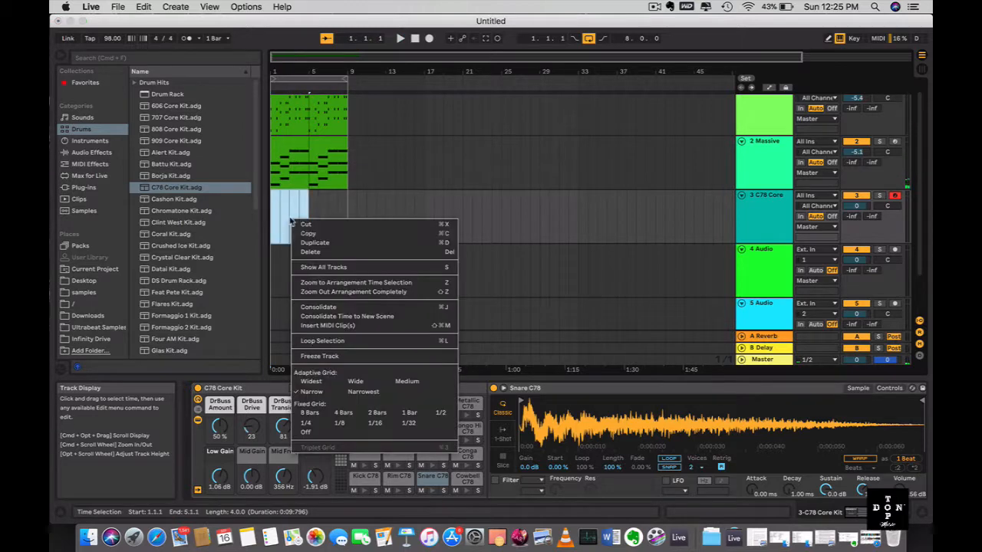
click(338, 325)
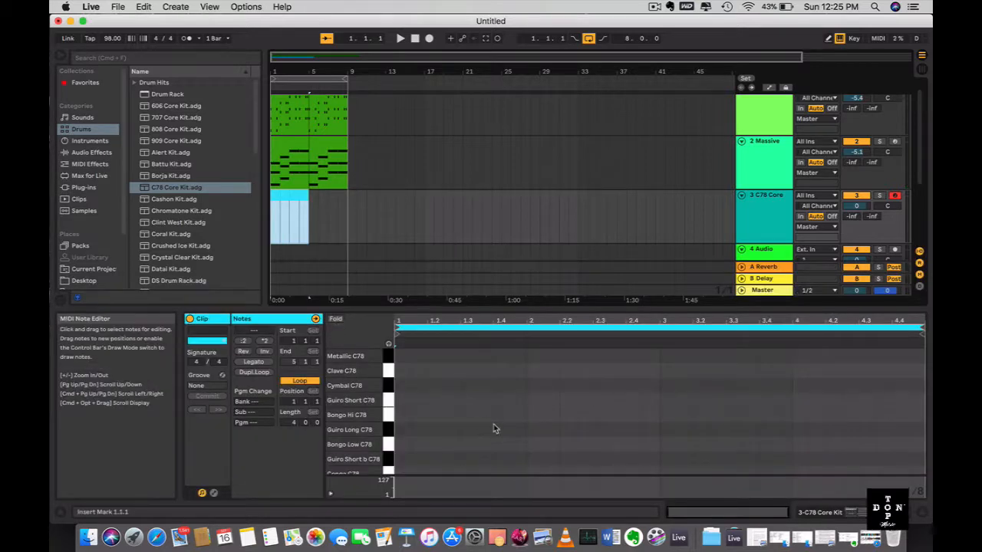
Add a Kick C78 note on the first beat of the drum clip and play it back.
click(386, 443)
scroll(386, 415, down, 5)
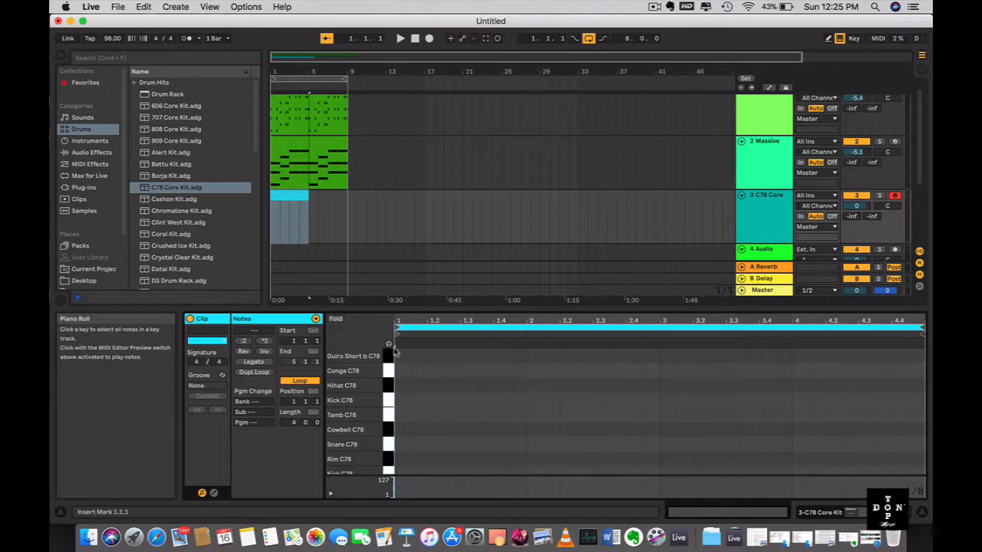
click(388, 401)
double_click(400, 400)
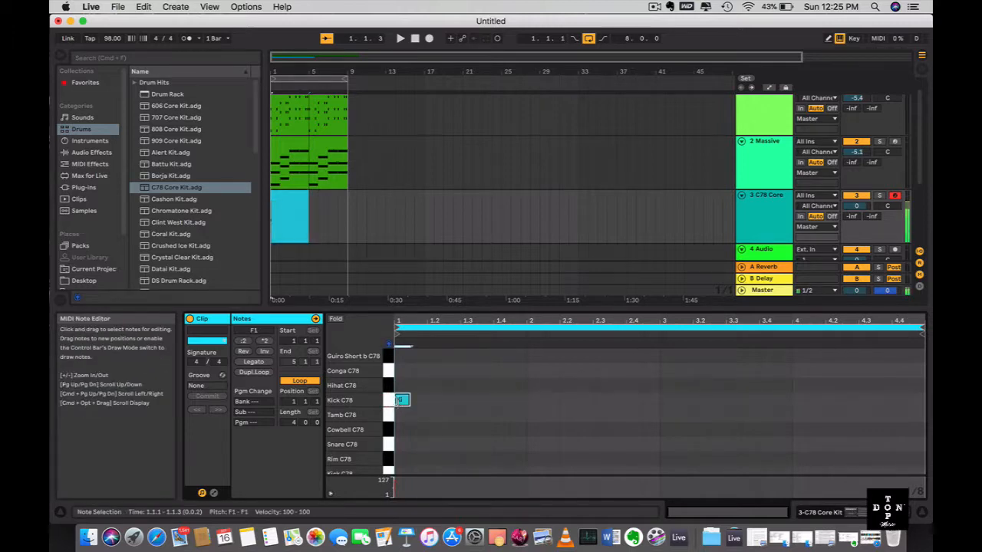
key(space)
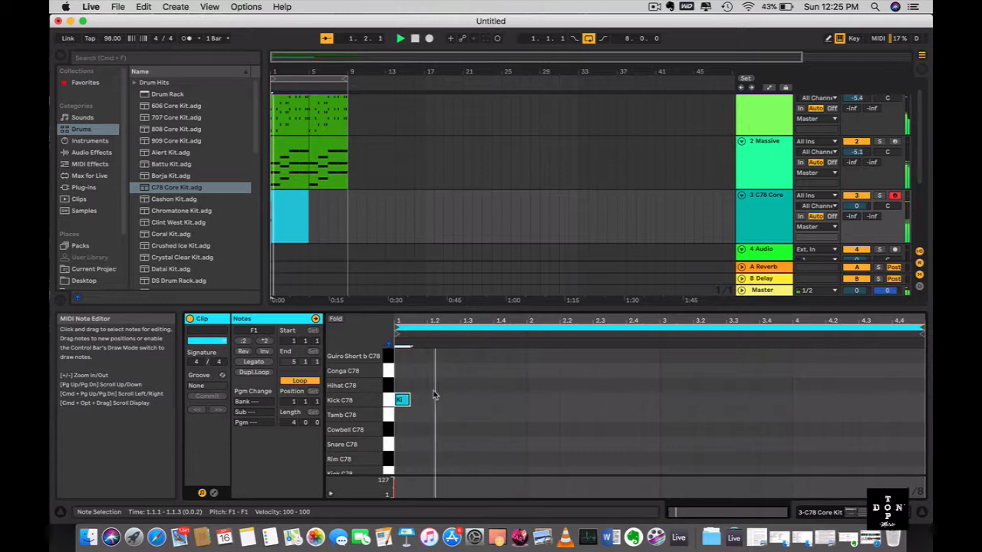
Try Hihat C78 notes at 1.1.3 and 1.2.1 following the kick, and delete both.
double_click(418, 386)
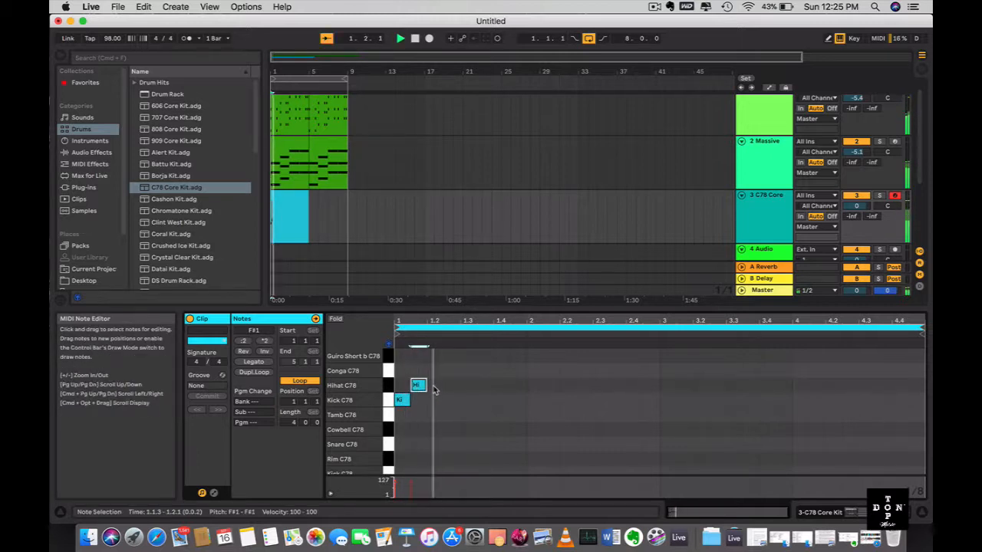
double_click(449, 386)
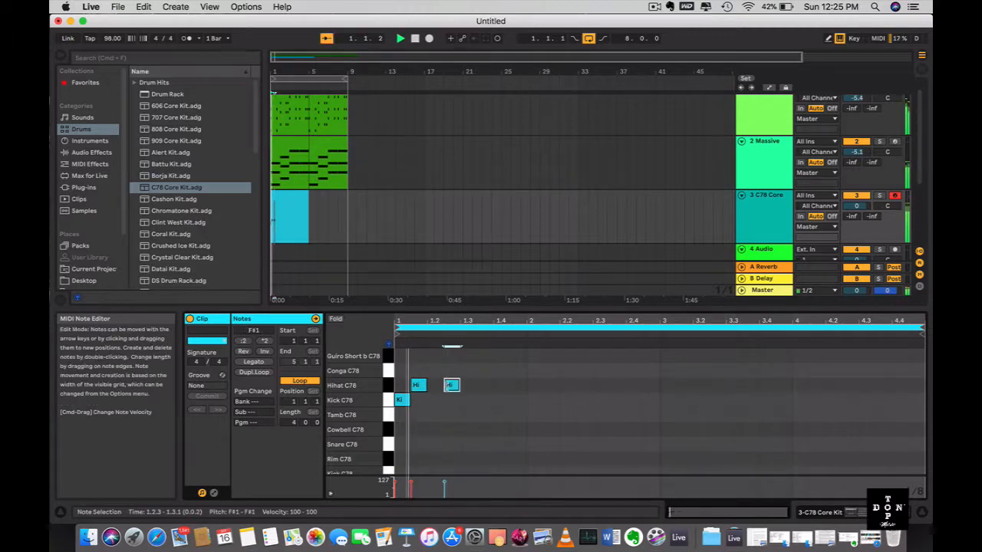
drag(456, 388, 439, 389)
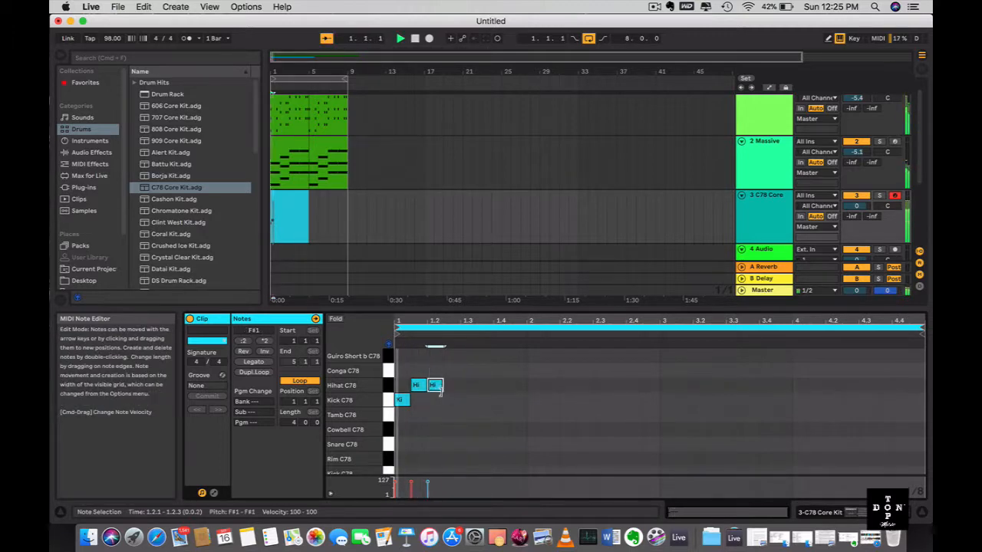
double_click(435, 389)
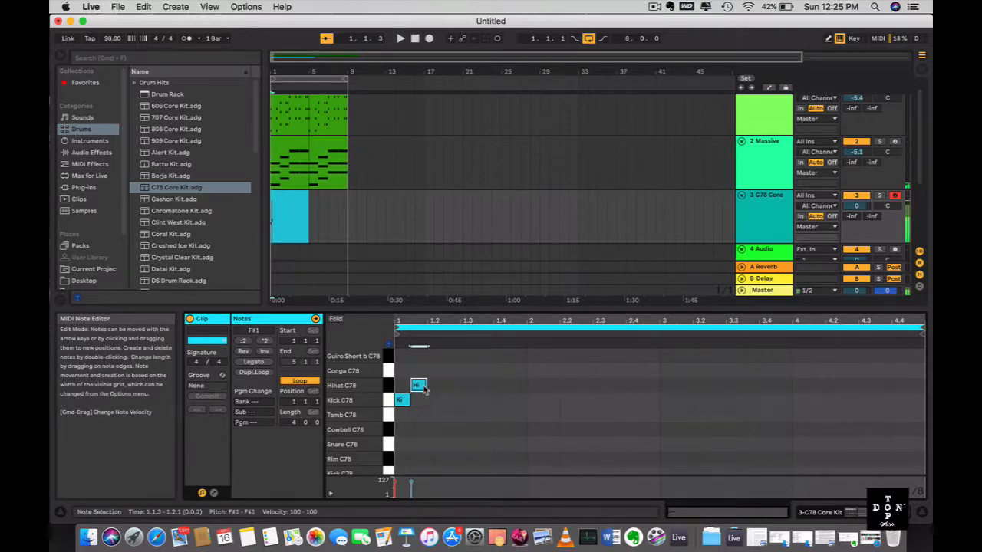
double_click(422, 386)
Place a Snare C78 note at 1.2.3 in the drum clip and play the pattern back.
scroll(423, 390, down, 1)
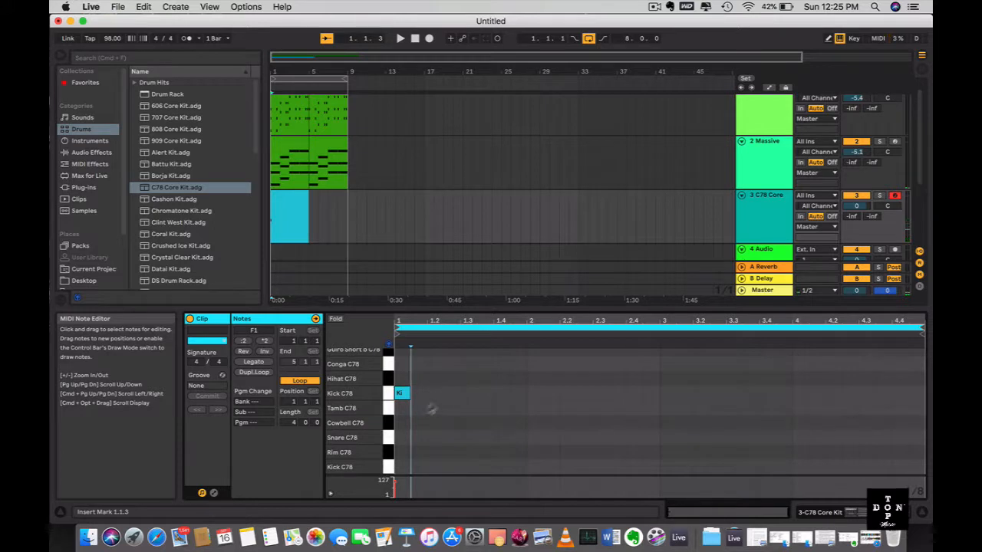
click(390, 437)
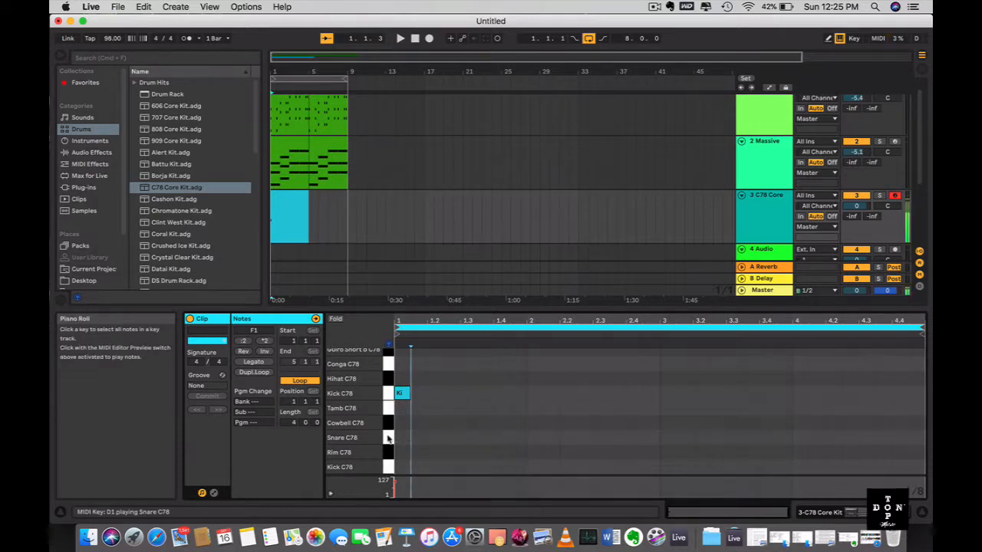
double_click(432, 438)
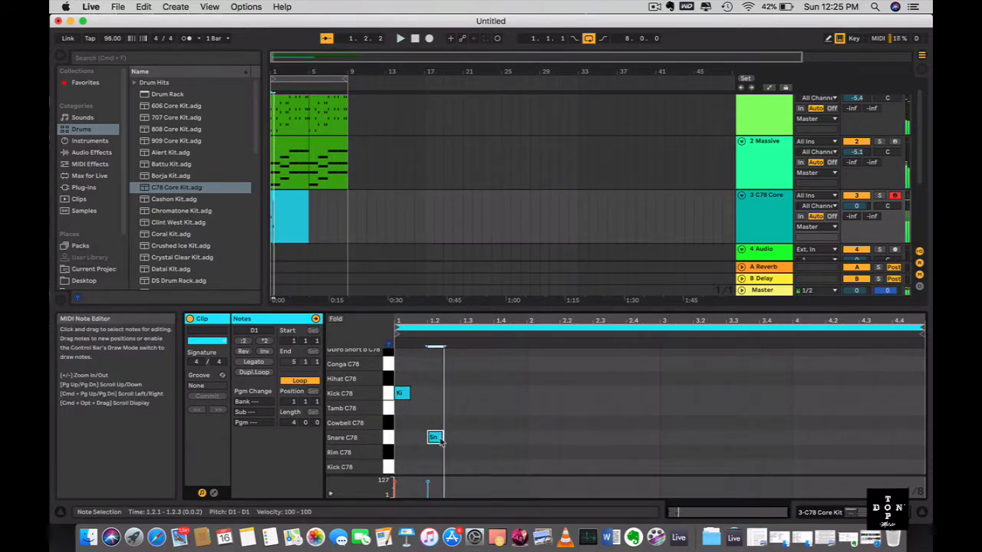
key(Left)
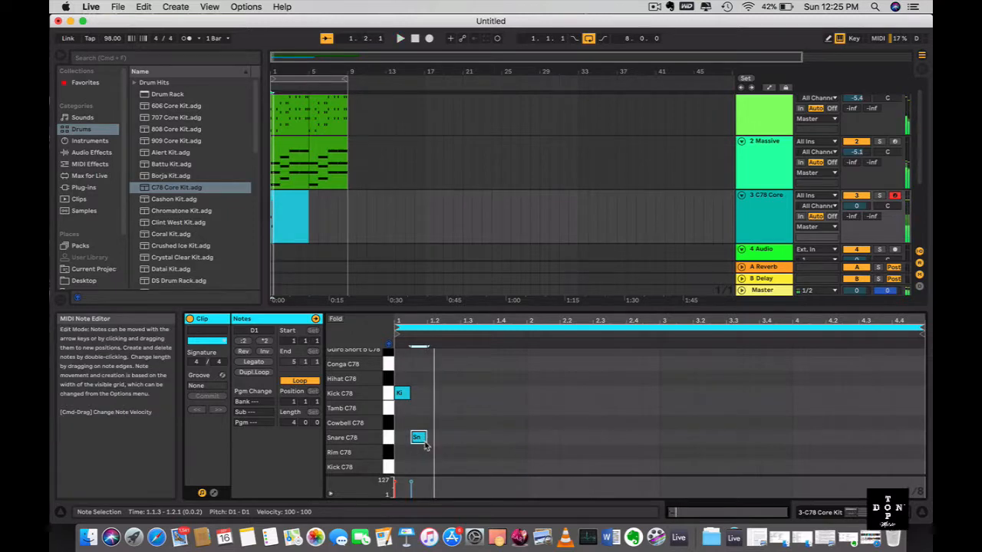
key(Right)
key(Right)
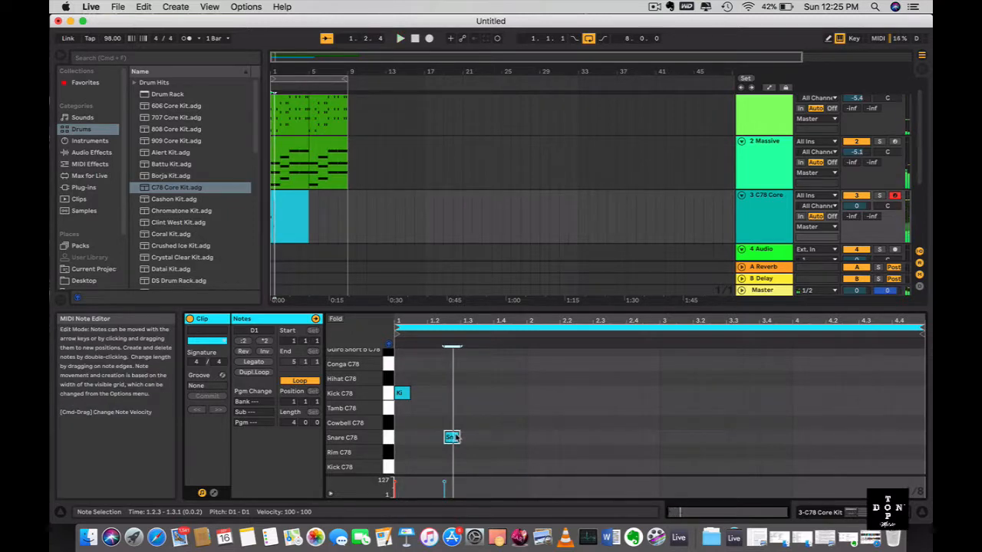
key(z)
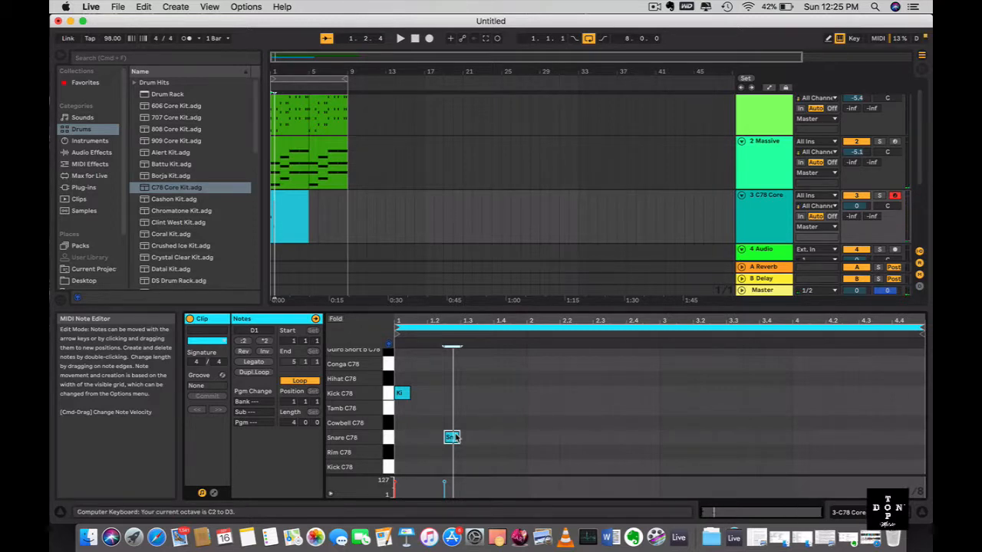
click(443, 418)
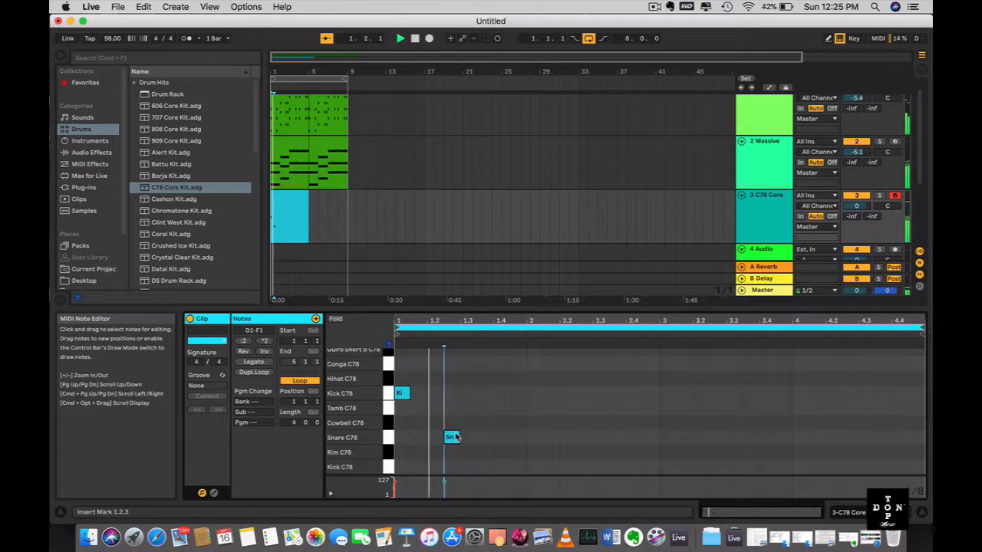
Move the Snare C78 note from 1.2.3 to 1.1.4 in the drum clip and play the pattern back.
click(452, 439)
key(plus)
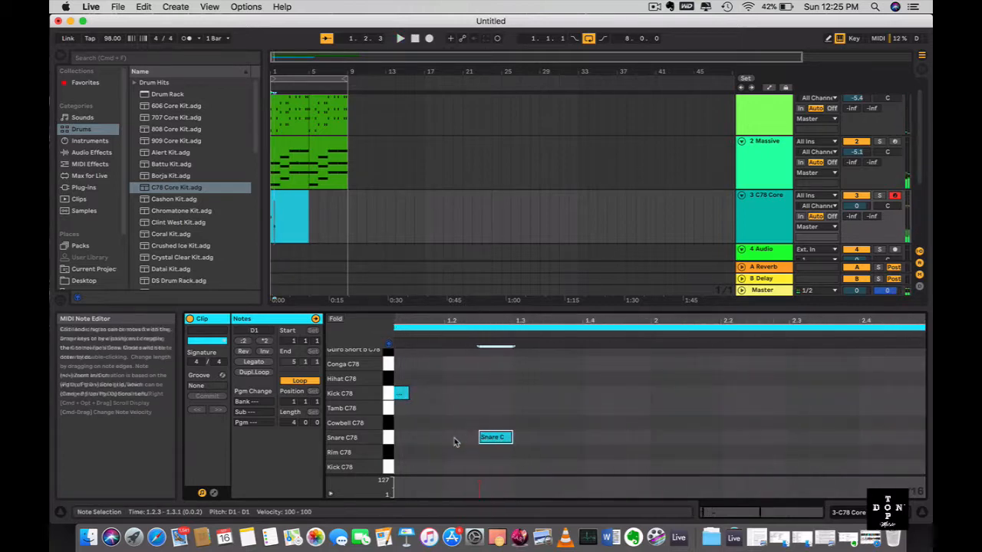
drag(497, 448, 461, 443)
key(space)
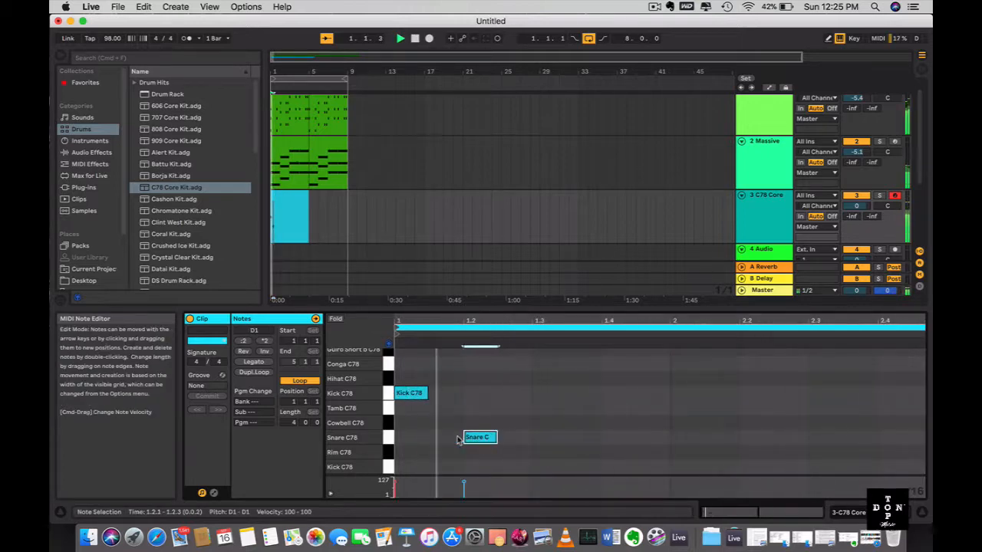
key(Left)
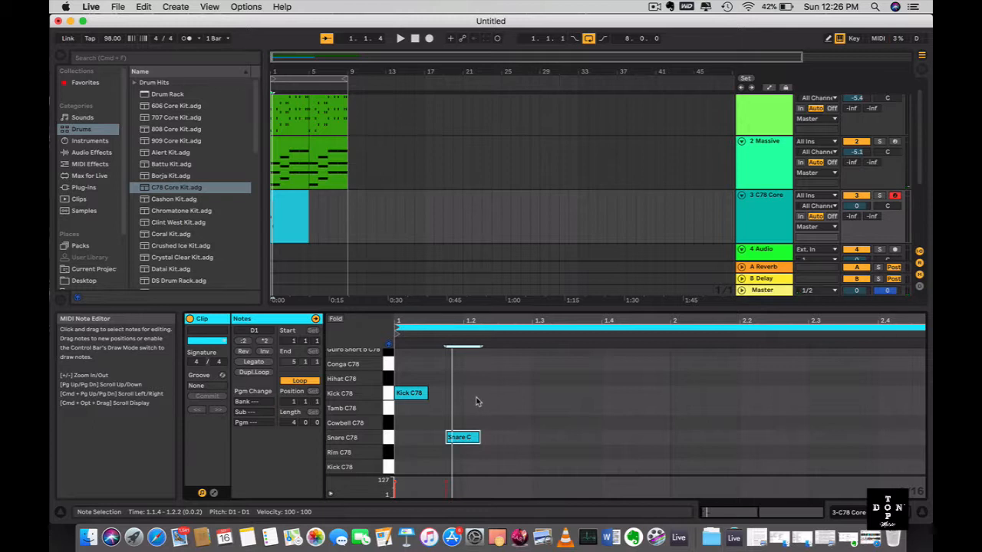
Add a sixteenth-long Kick C78 note at 1.2.3 after the snare and play the pattern back.
scroll(478, 400, up, 3)
scroll(476, 401, down, 3)
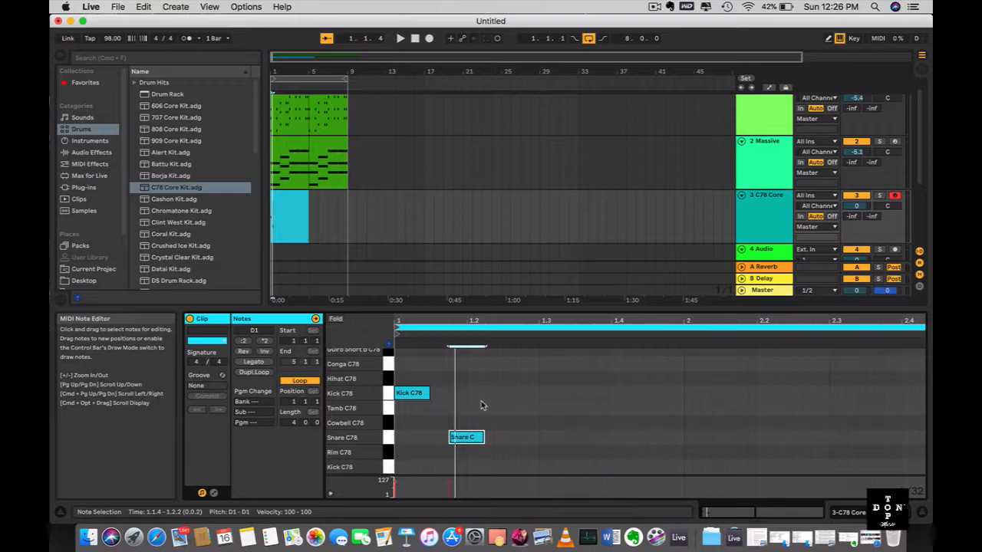
key(minus)
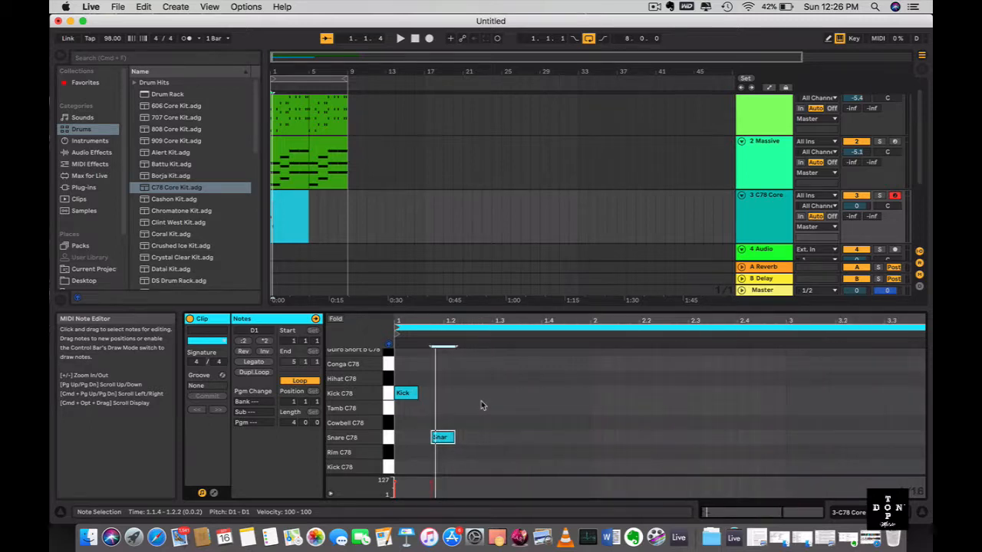
key(plus)
key(plus)
scroll(482, 405, down, 5)
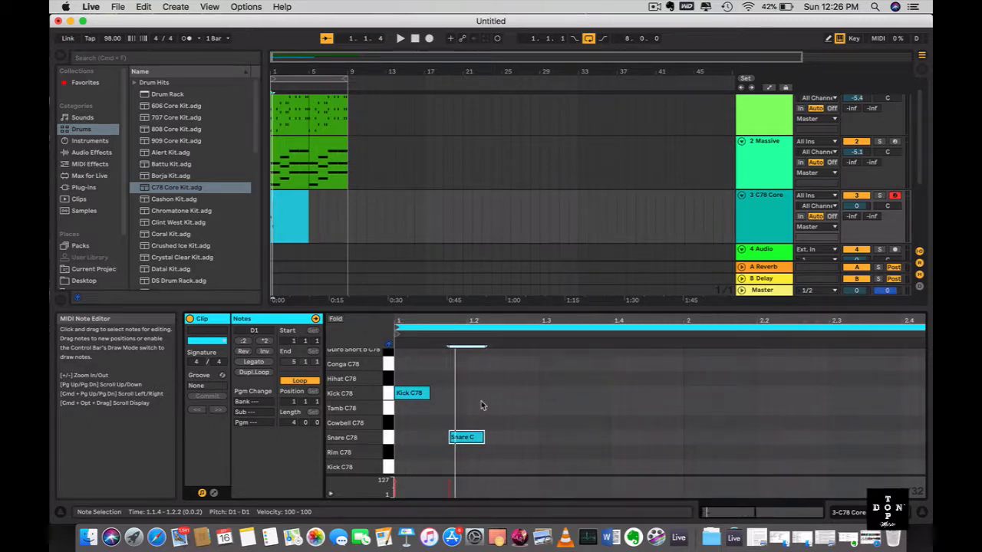
scroll(481, 401, down, 2)
key(space)
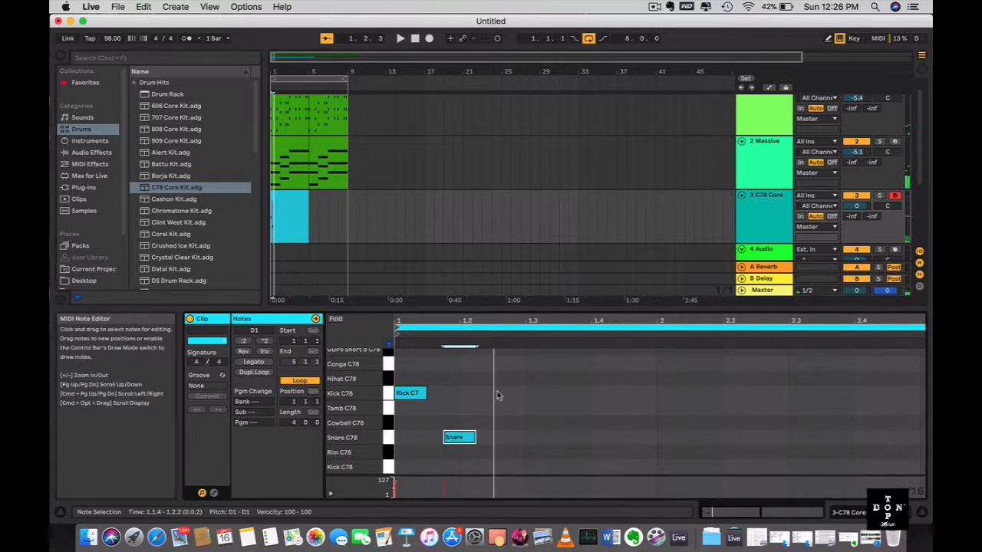
double_click(496, 395)
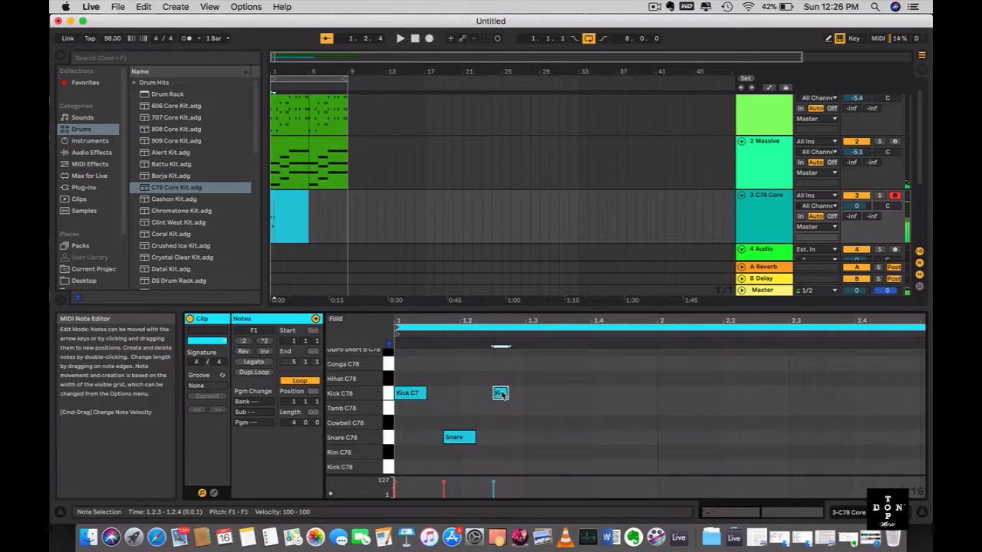
key(space)
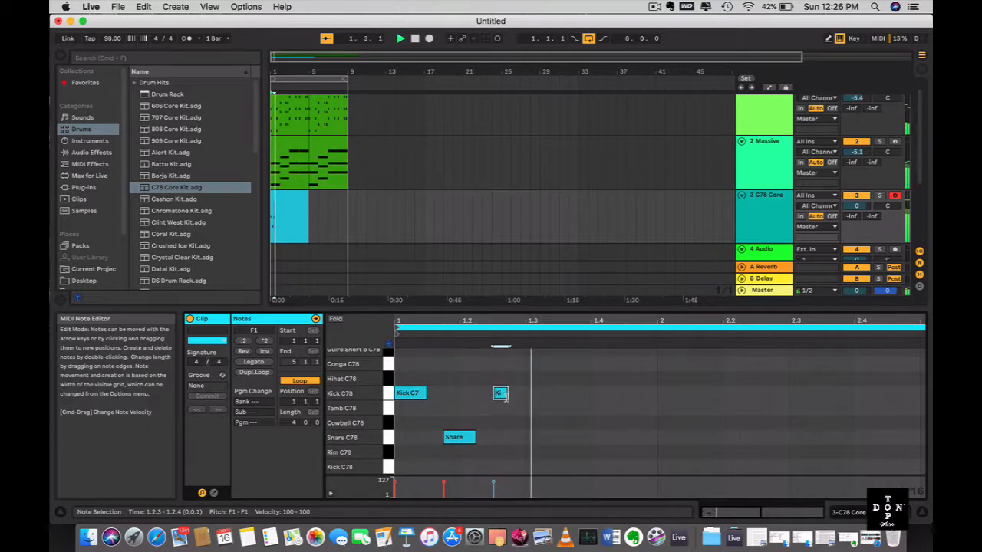
Add another Kick C78 note in beat 3, try it at 1.3.1 and 1.3.3 during playback, and settle it at 1.3.2.
click(528, 414)
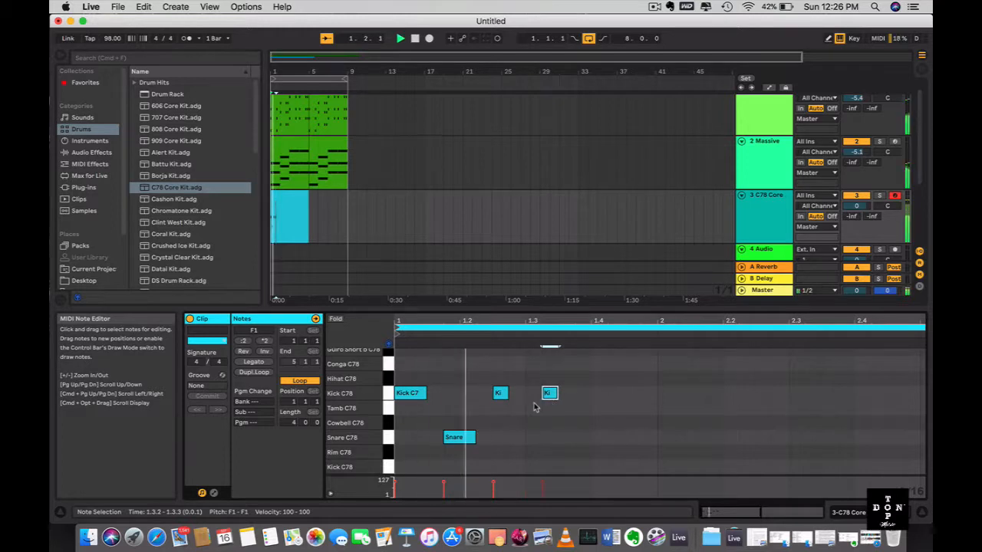
key(Down)
key(Up)
key(Left)
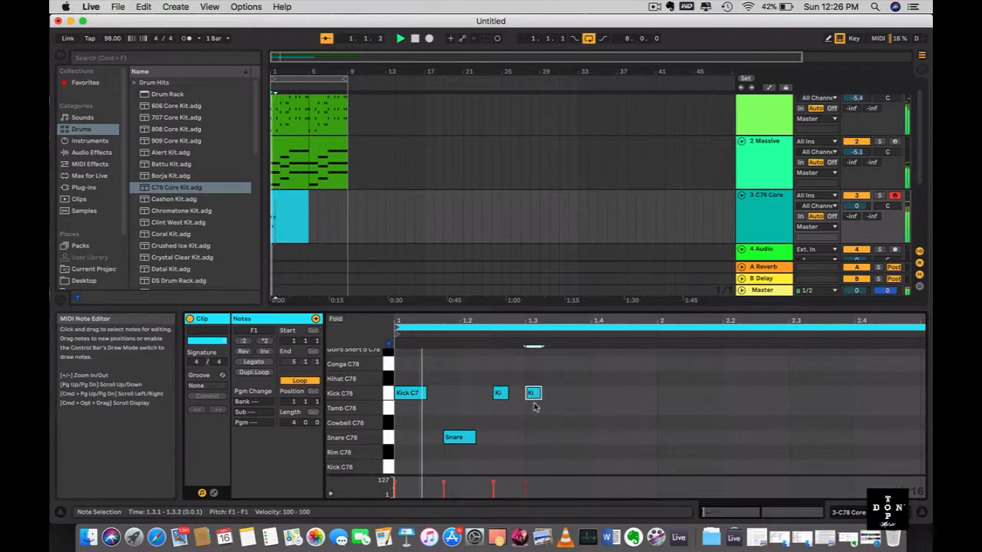
key(Right)
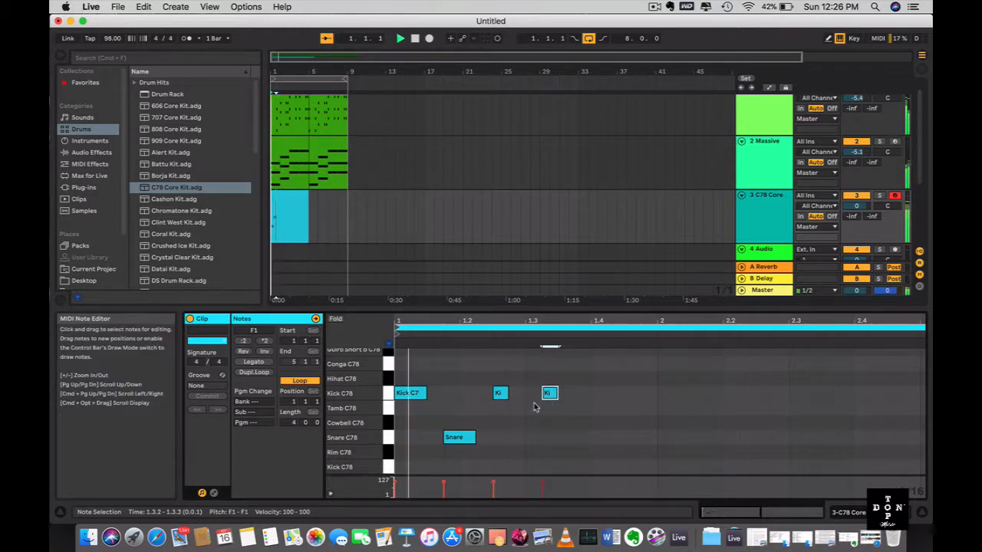
key(Right)
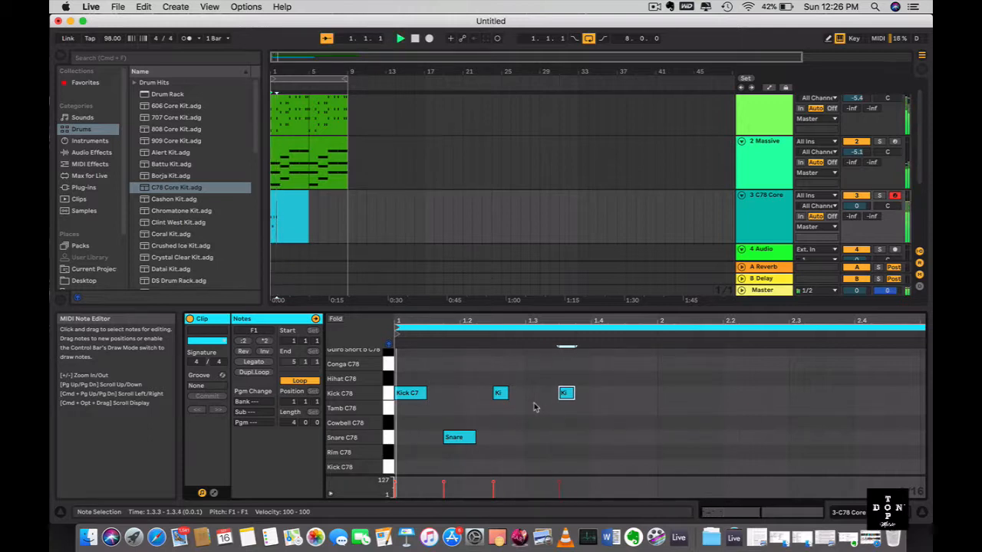
key(Down)
key(Up)
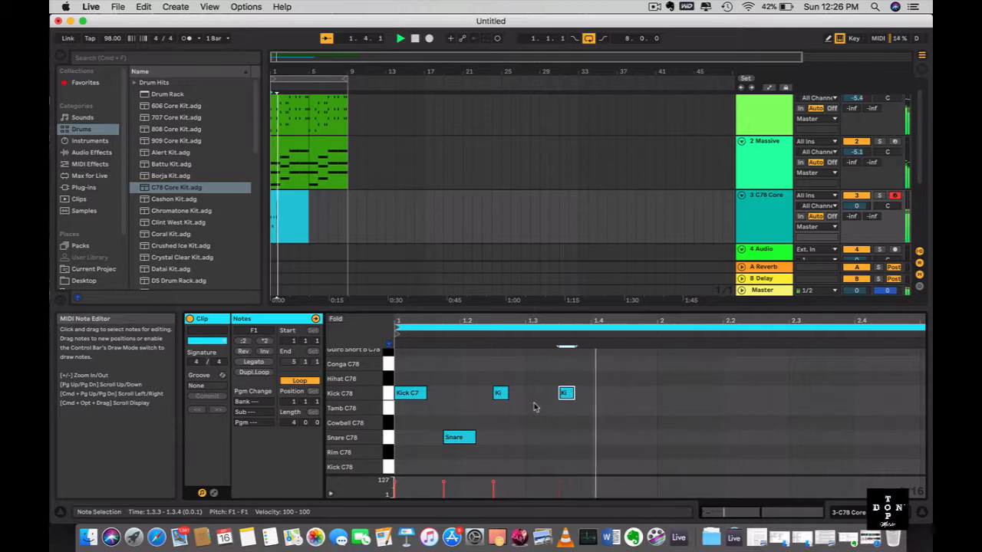
key(Left)
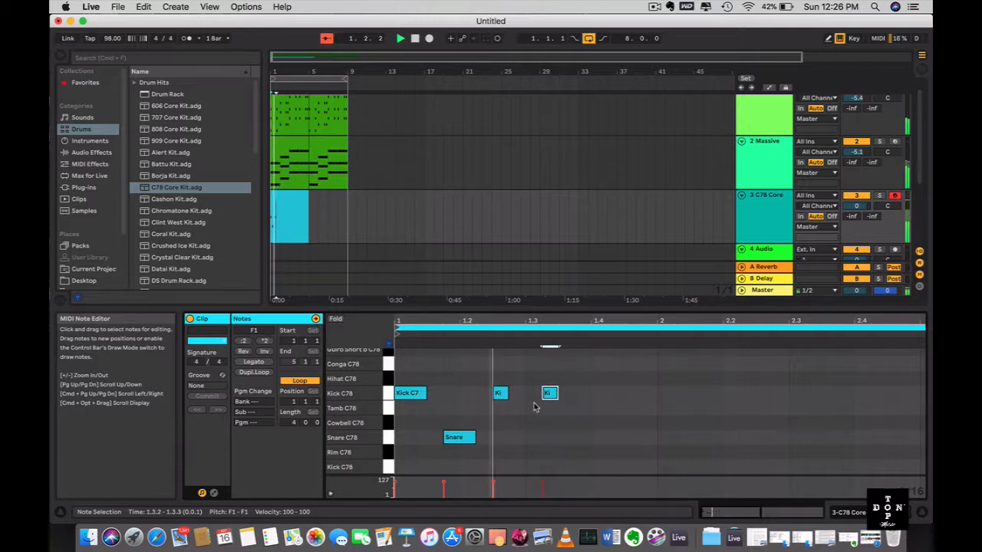
key(space)
Try a second Snare C78 note at 1.3.4 and 1.3.3 while playing the pattern back.
double_click(581, 438)
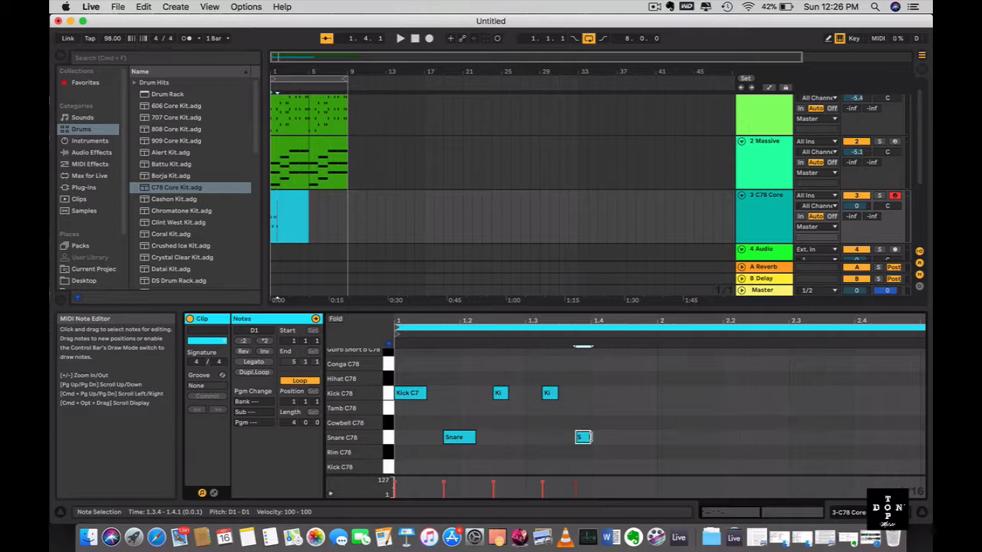
key(space)
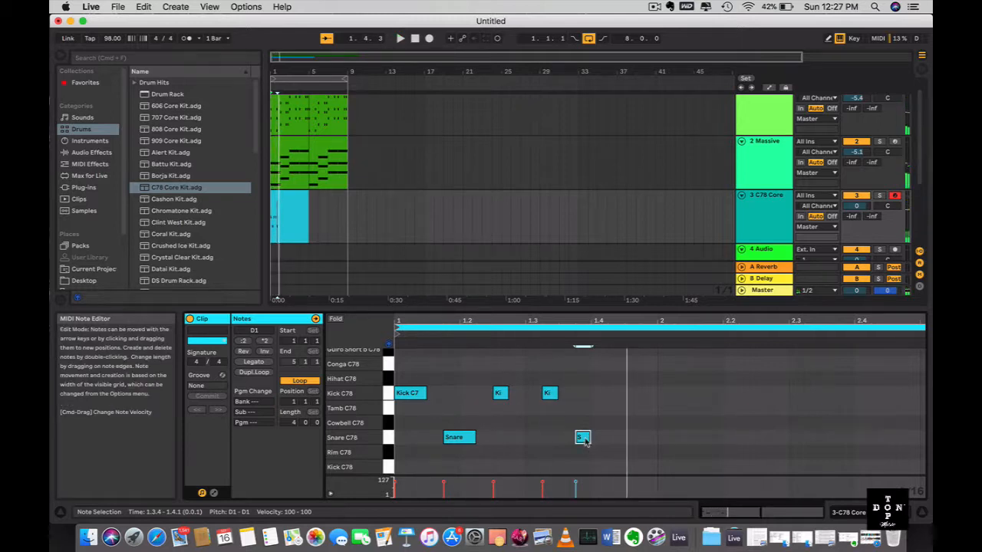
key(Left)
key(space)
scroll(595, 448, up, 5)
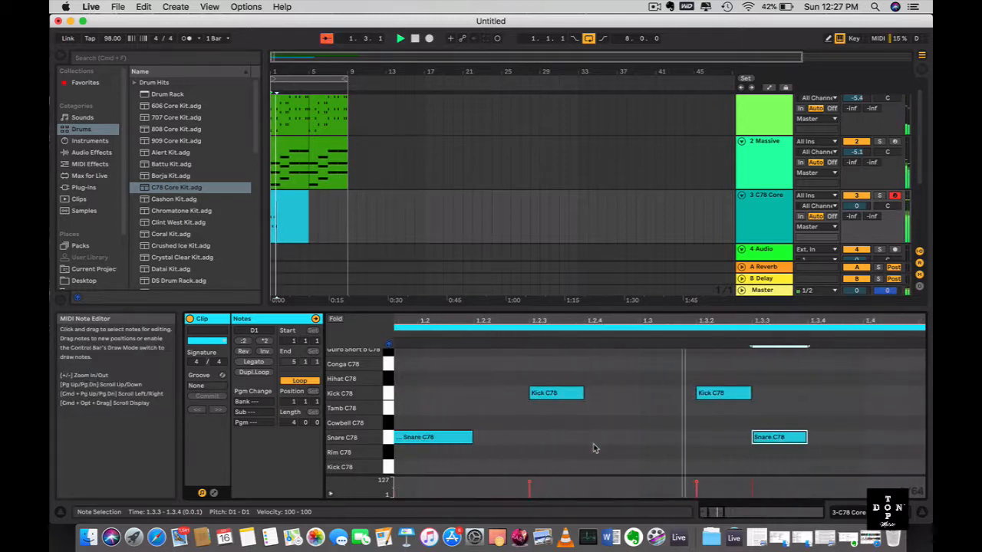
scroll(594, 449, down, 2)
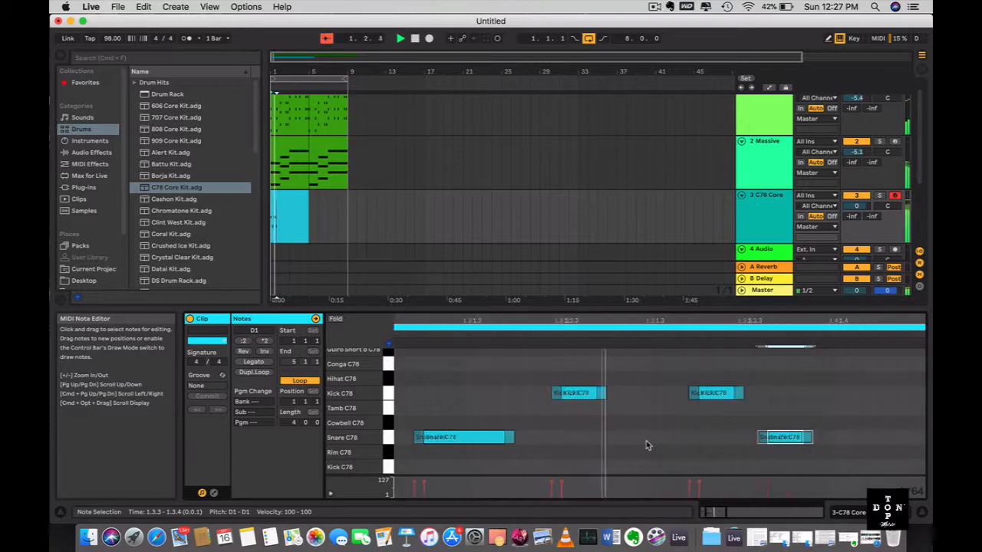
scroll(646, 445, up, 3)
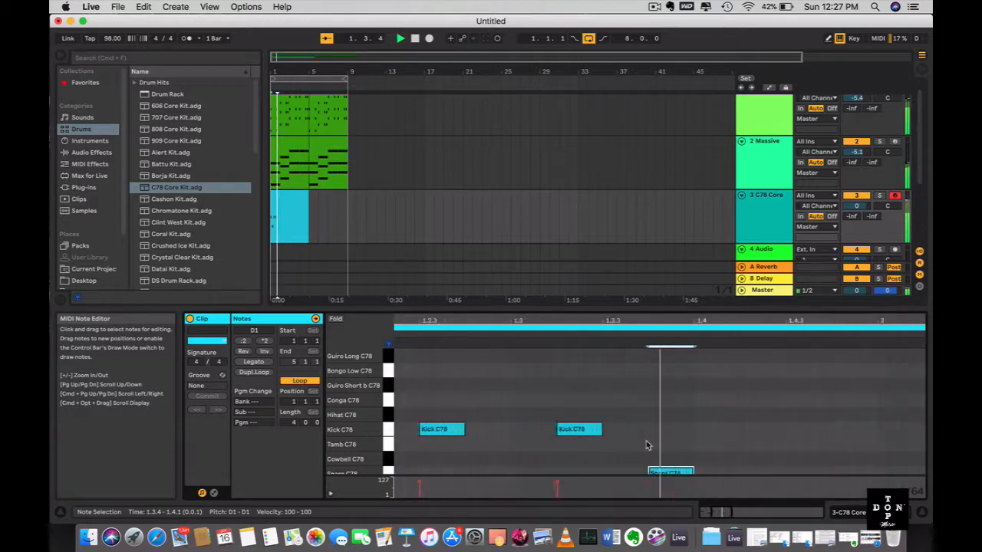
scroll(646, 445, down, 1)
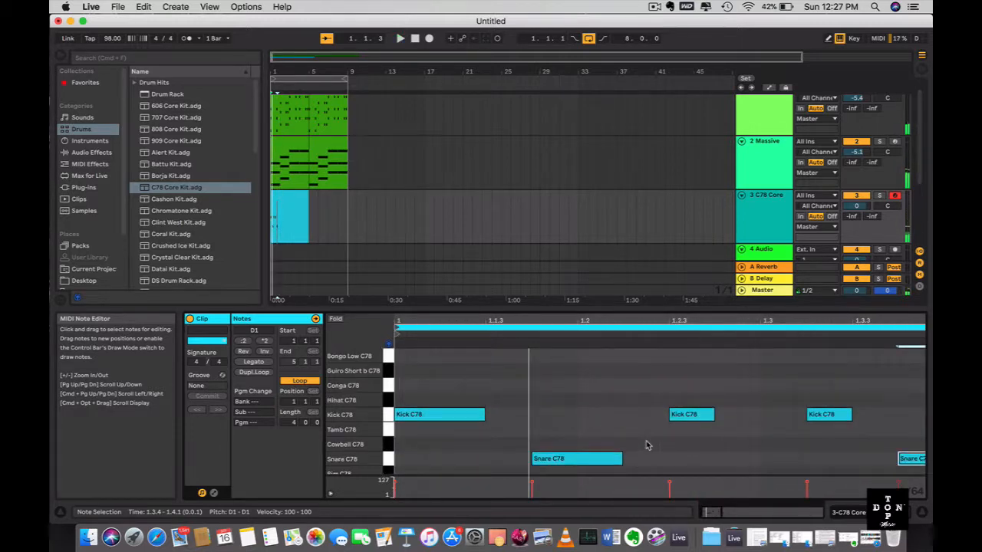
Shift the Kick C78 note at 1.3.2 one sixteenth later to 1.3.3.
key(minus)
click(662, 416)
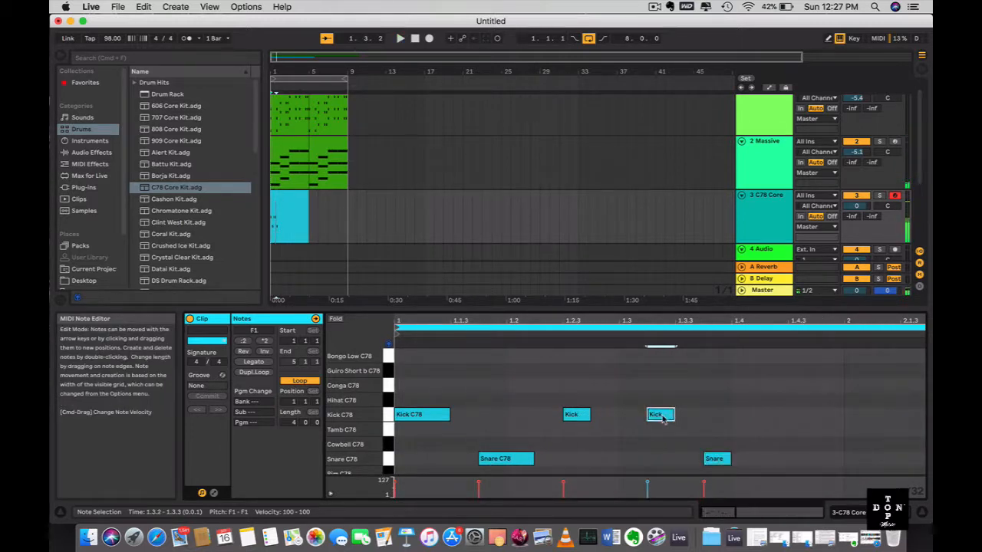
key(Right)
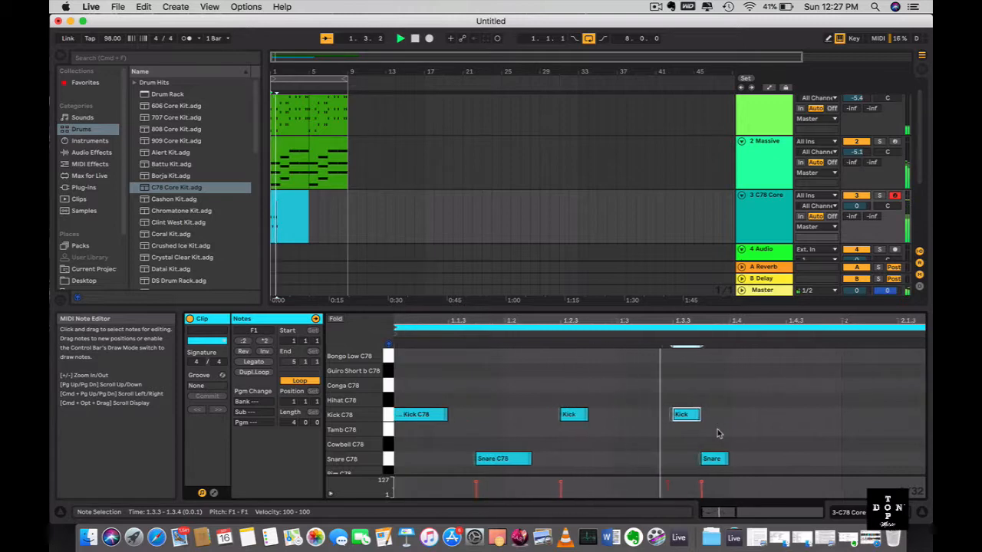
Replace the Snare C78 note at 1.3.4 with one at 1.4.1, and add a Kick C78 note at 1.4.3.
click(610, 458)
key(space)
key(Delete)
key(space)
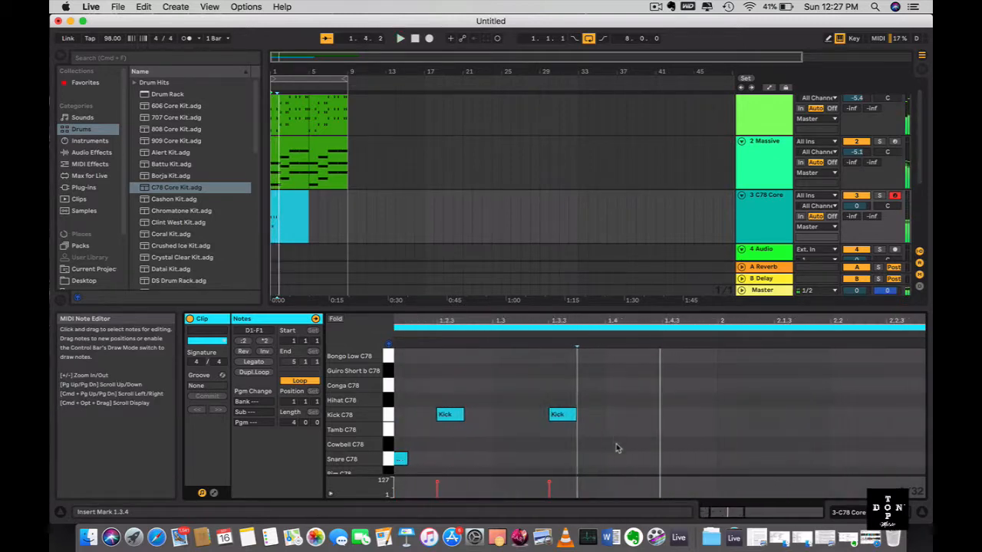
double_click(737, 460)
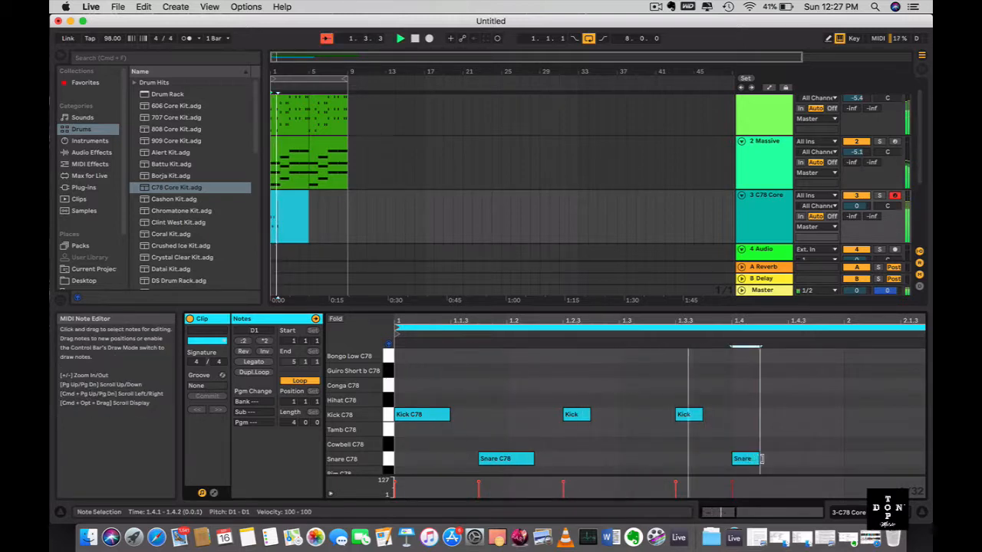
key(minus)
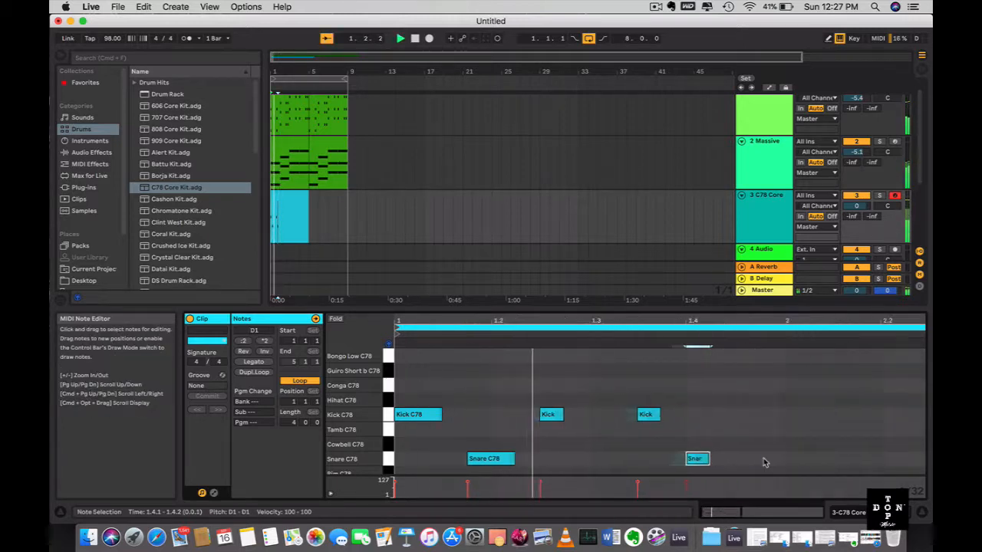
double_click(597, 415)
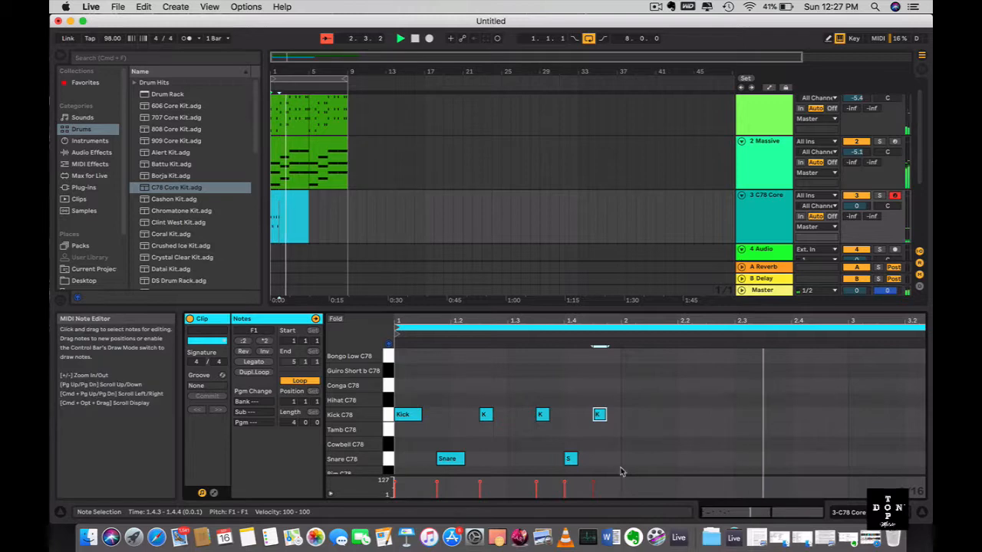
Duplicate the complete bar 1 kick and snare pattern into bars 2, 3 and 4 of the drum clip.
drag(621, 468, 299, 344)
key(super+d)
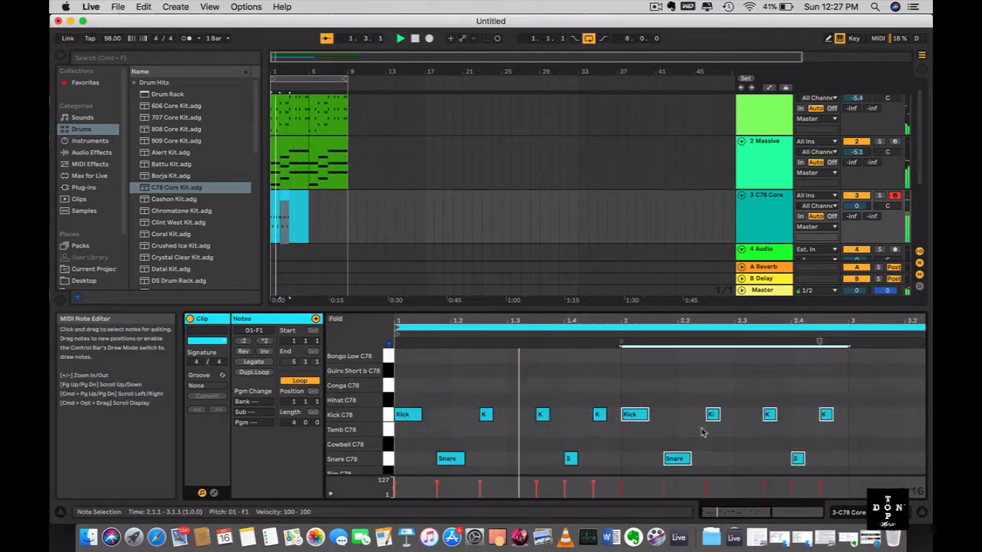
key(super+d)
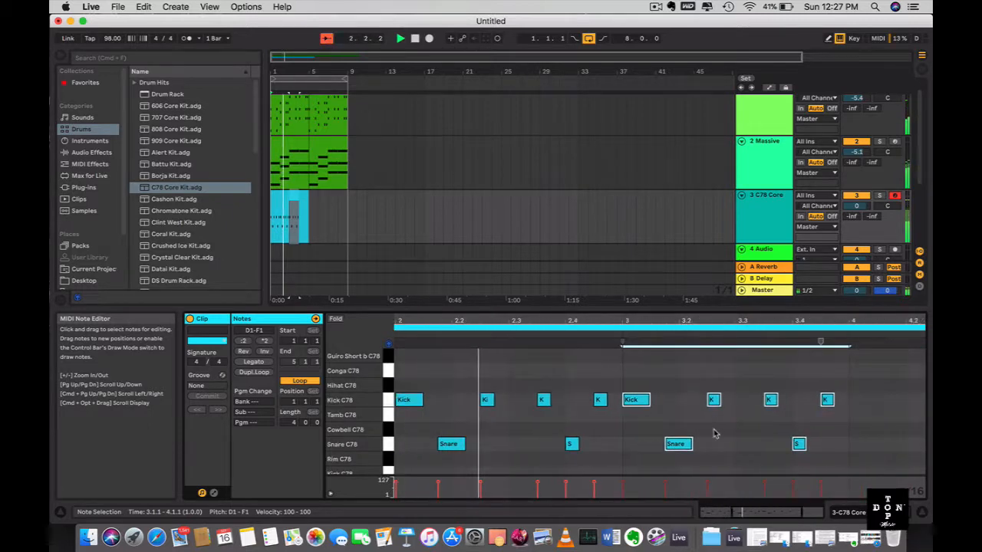
scroll(715, 433, right, 4)
scroll(715, 433, up, 3)
scroll(715, 433, down, 2)
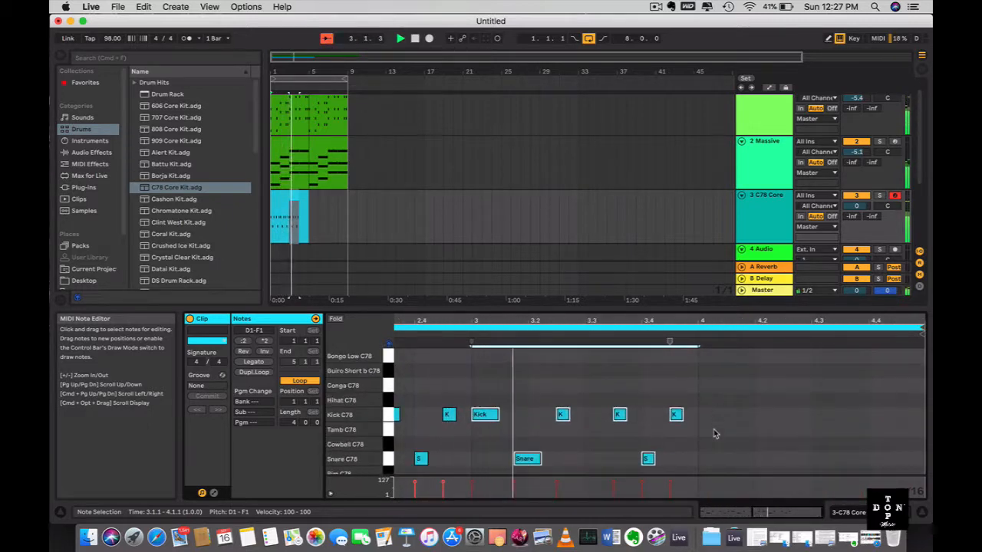
key(super+d)
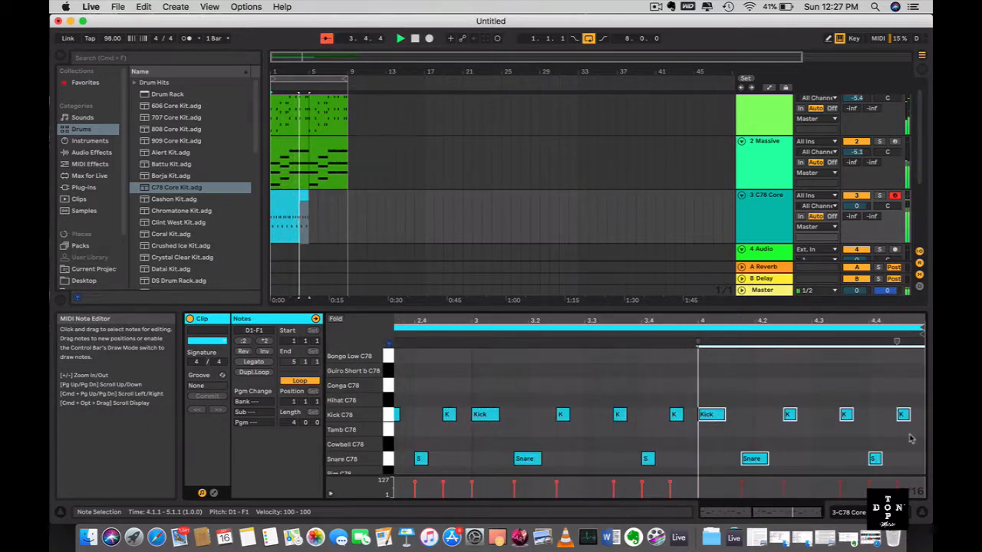
Add a Snare C78 note at 4.4.4 and a very short one at 4.4.2 to end the last bar with a fill.
click(913, 459)
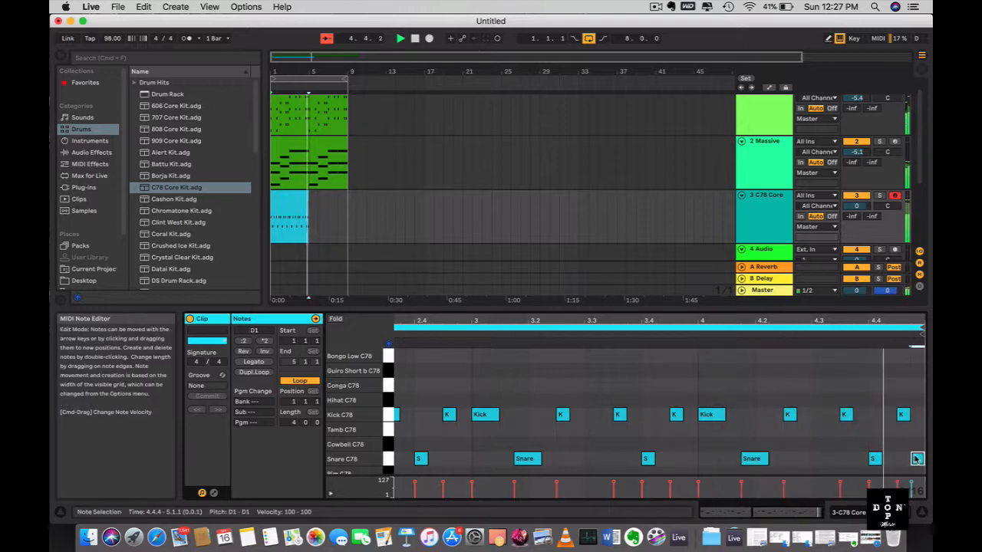
scroll(863, 457, right, 5)
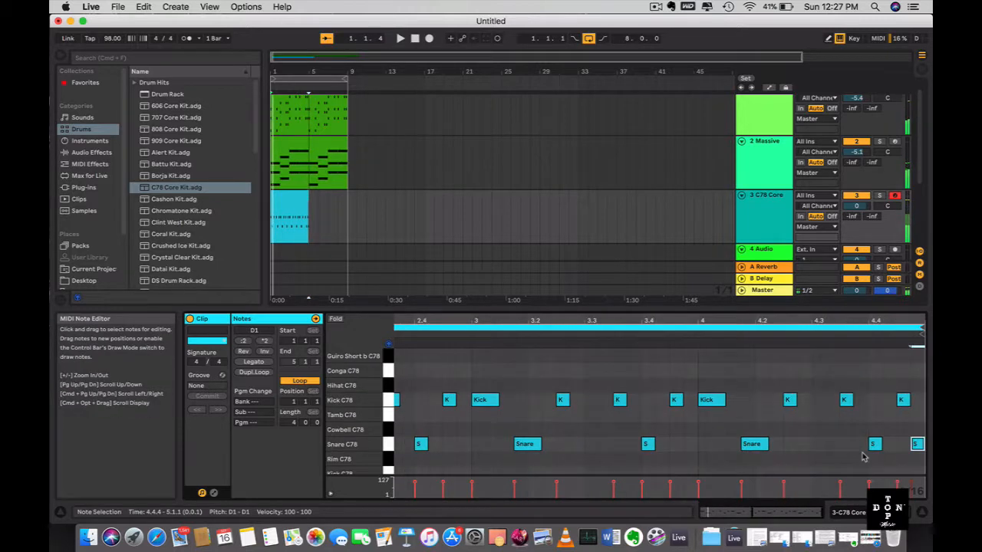
scroll(882, 440, up, 5)
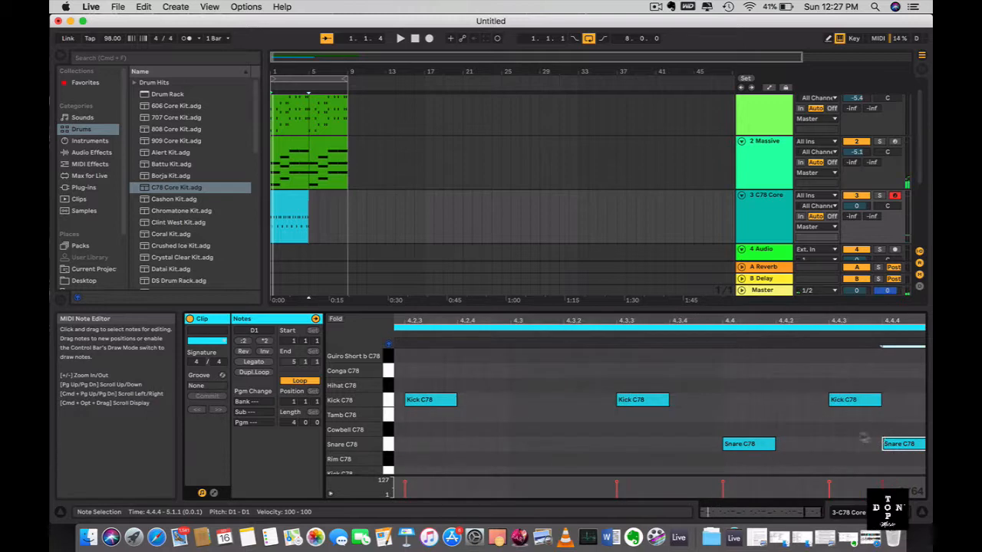
double_click(782, 445)
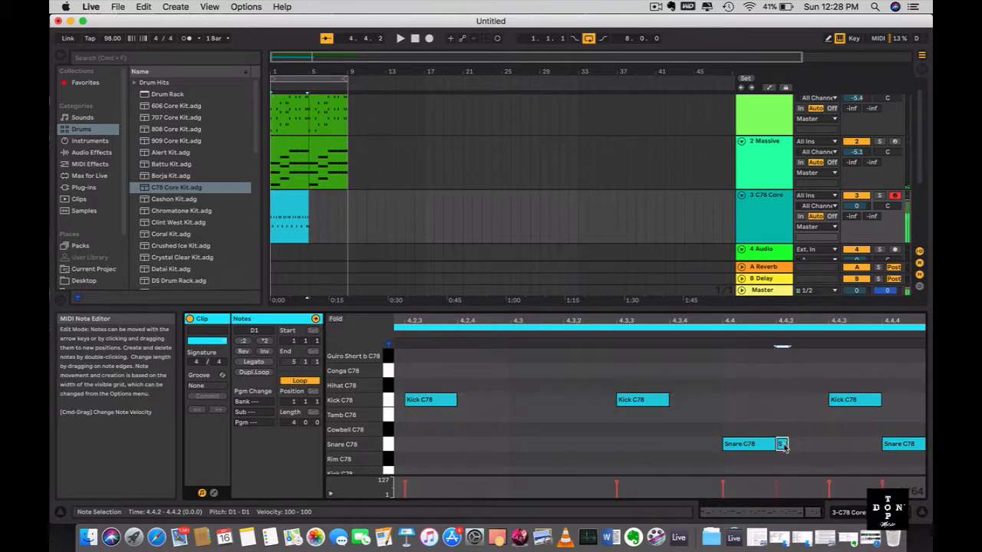
Try the very short Snare C78 note in the bar 4 fill slightly after 4.4.2, auditioning the fill.
scroll(798, 449, down, 10)
key(space)
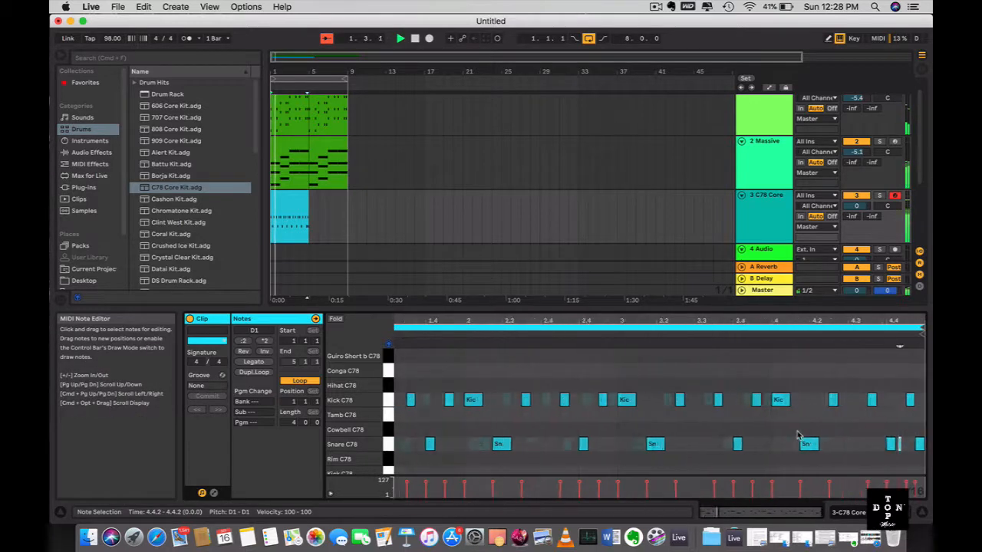
click(847, 333)
scroll(854, 415, down, 3)
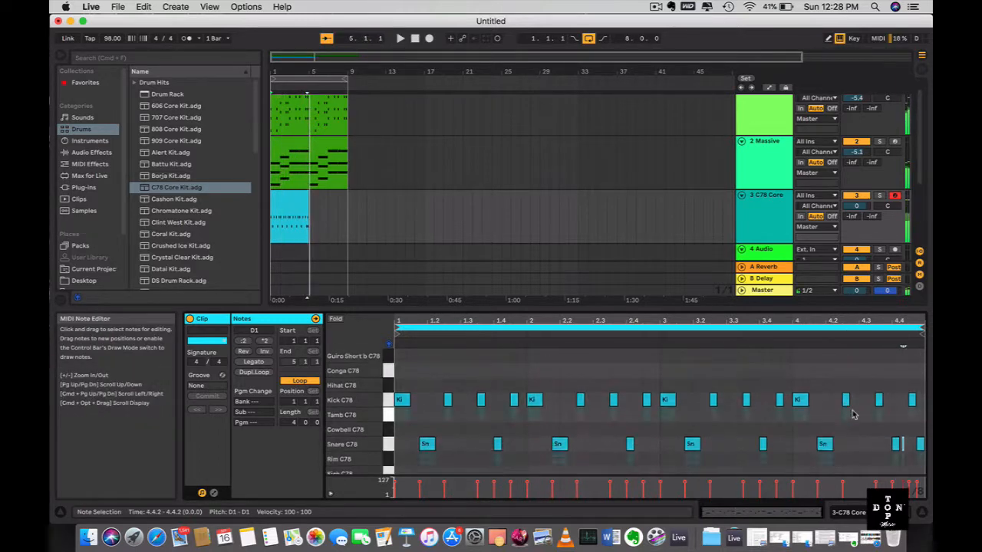
scroll(852, 413, up, 10)
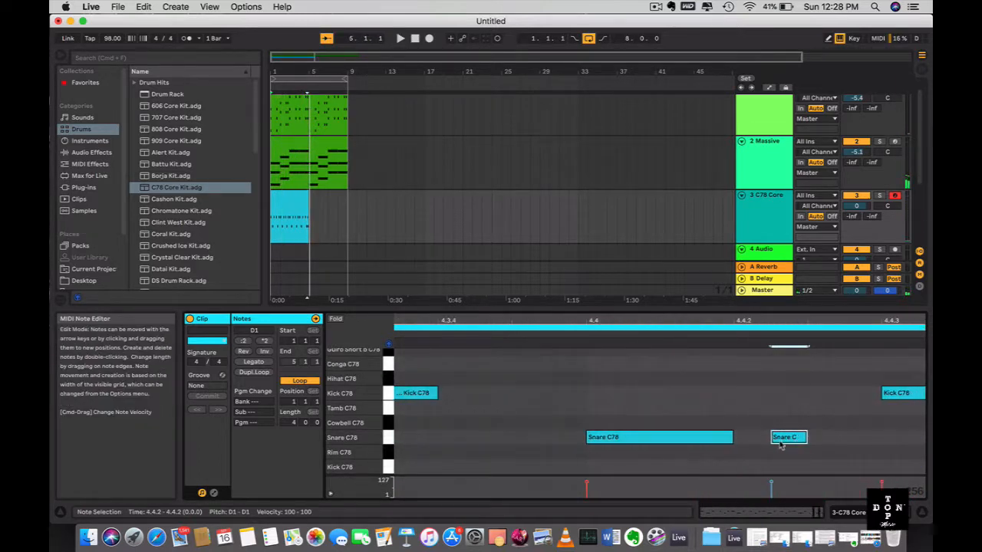
key(Left)
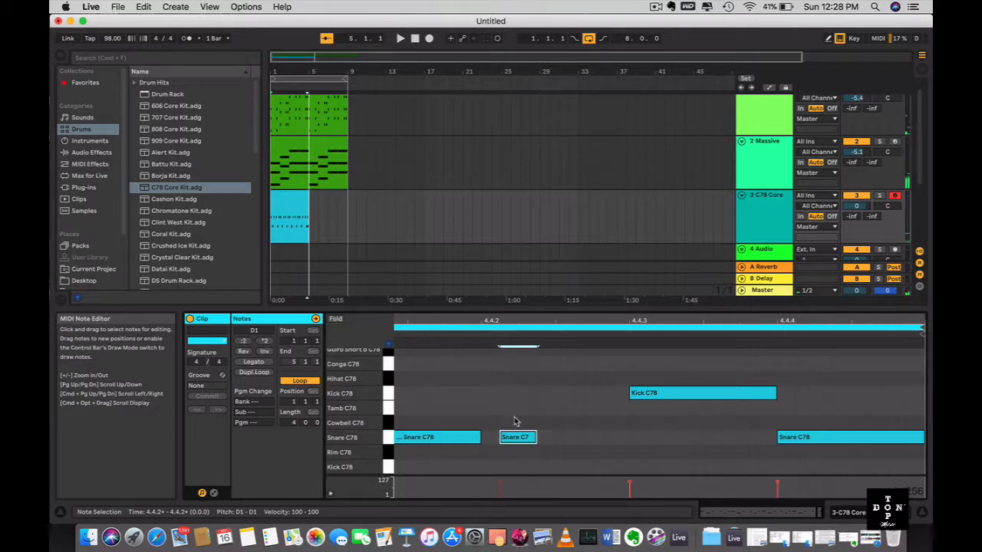
scroll(515, 430, left, 2)
click(527, 334)
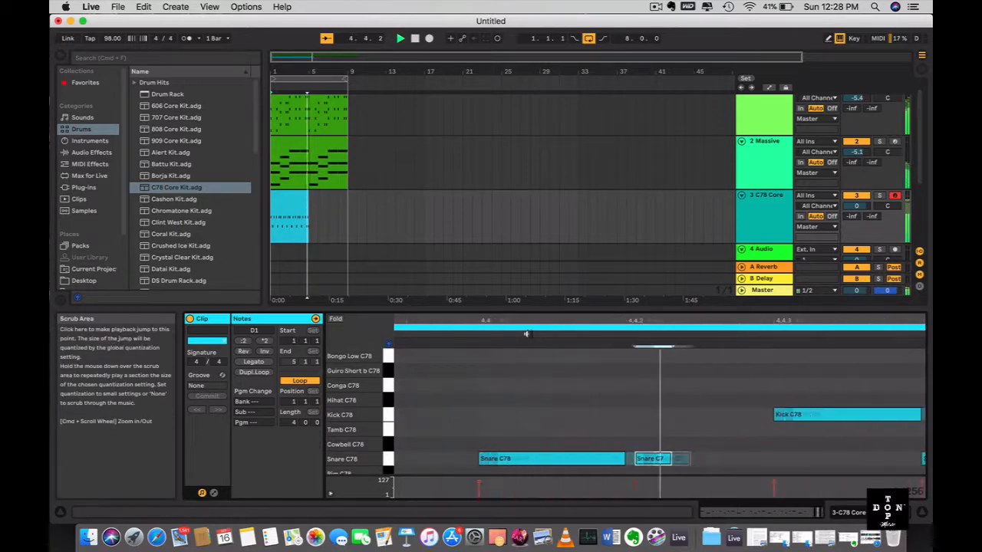
key(space)
scroll(578, 384, left, 2)
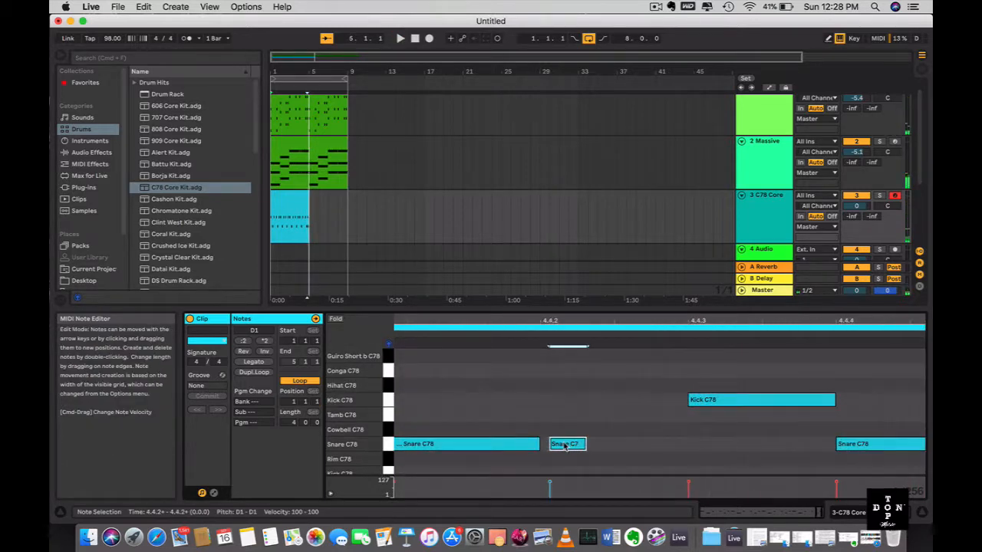
Nudge the very short Snare C78 note earlier so it starts exactly at 4.4.2, and replay the fill.
key(Left)
scroll(566, 445, left, 2)
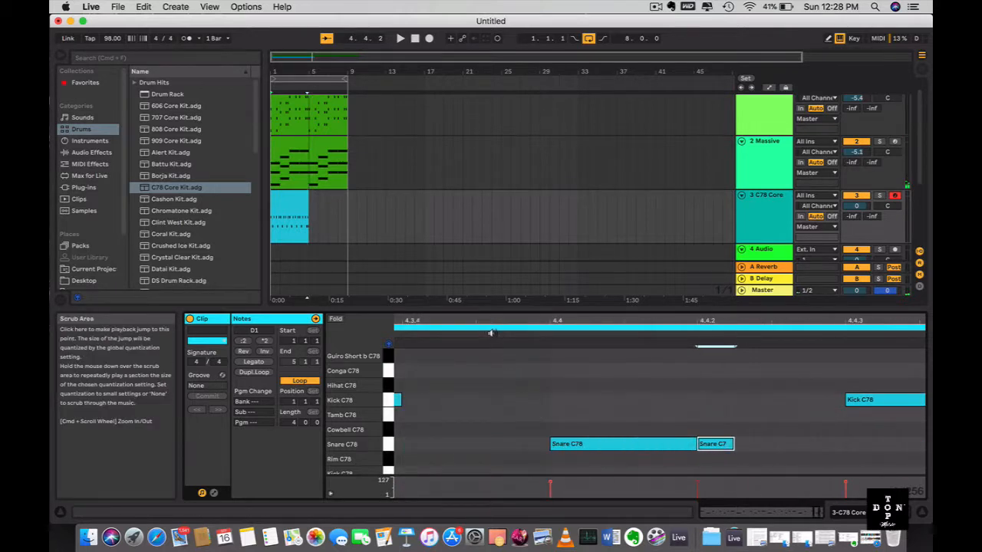
click(491, 333)
key(space)
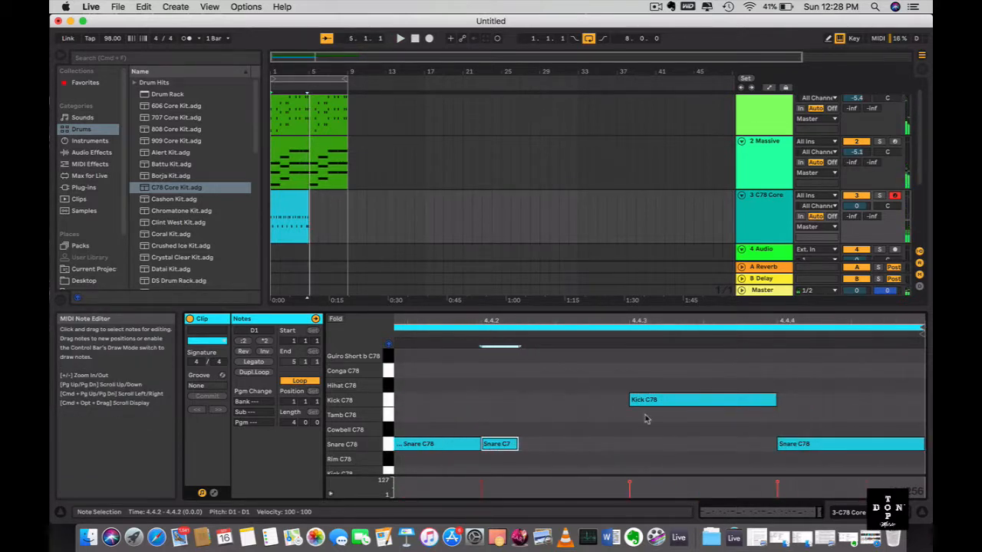
Play the arrangement with the drum clip selected and audition the kit's Bongo Low C78 and Bongo Hi C78 sounds.
scroll(646, 419, down, 5)
scroll(647, 419, up, 2)
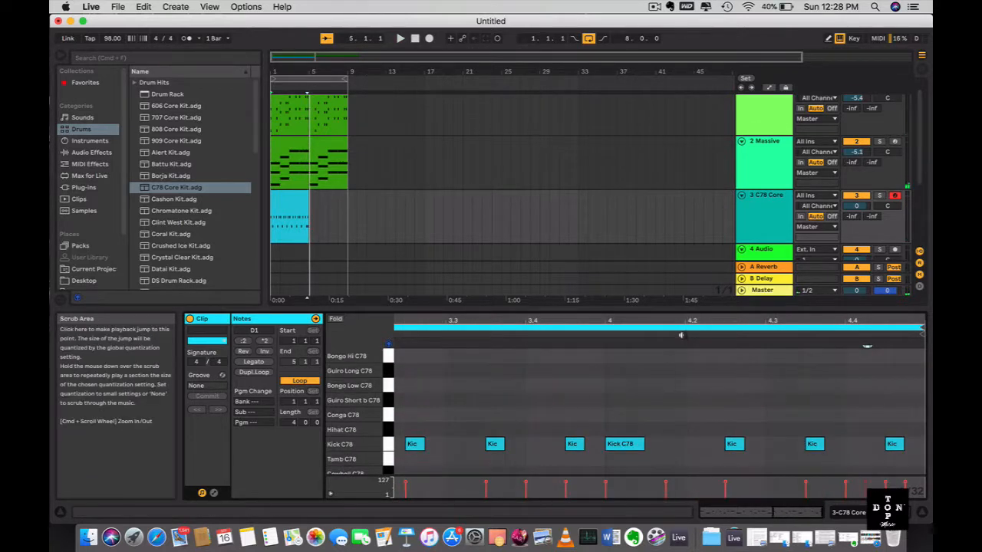
click(681, 335)
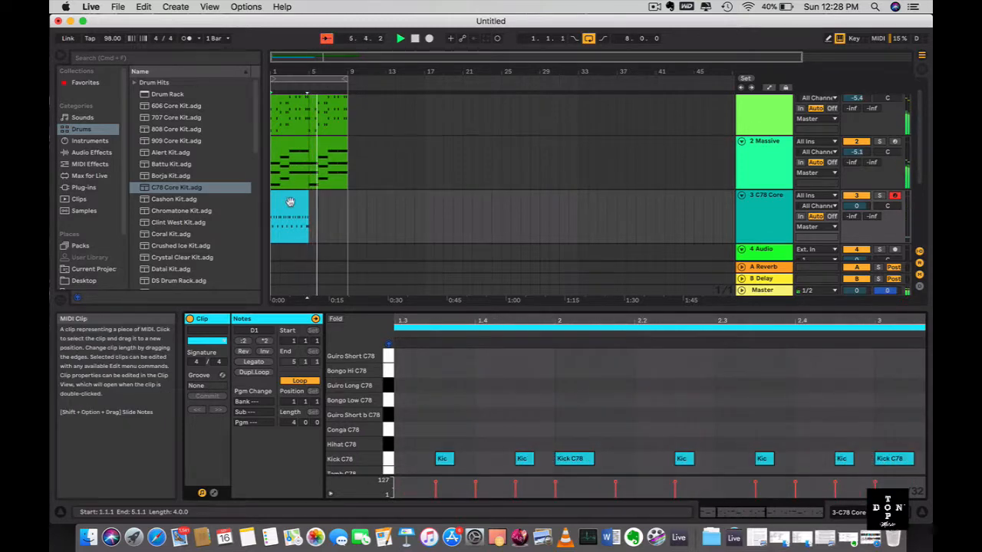
click(290, 202)
scroll(386, 412, up, 3)
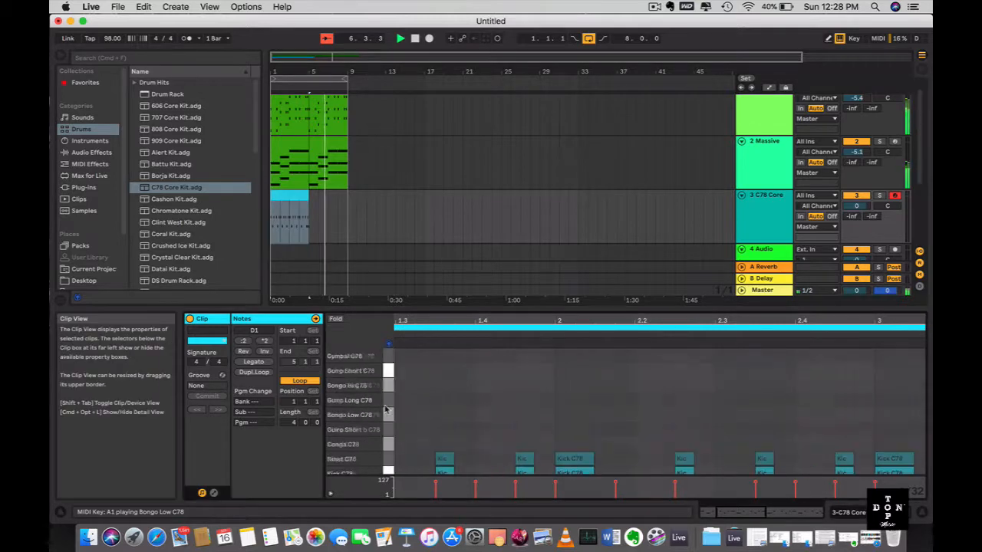
click(386, 412)
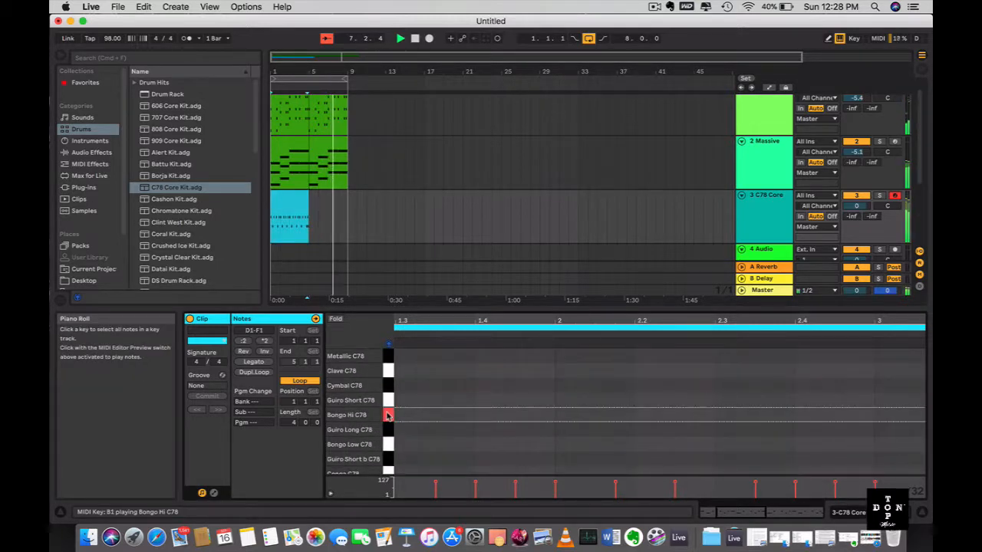
scroll(450, 413, down, 5)
scroll(450, 413, left, 3)
scroll(450, 413, up, 1)
key(space)
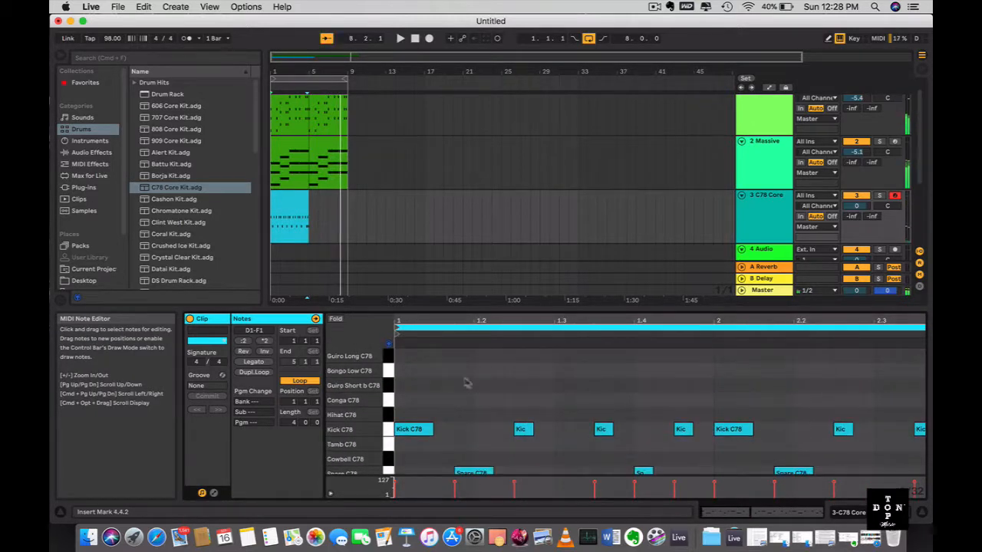
Add two back-to-back 1/32 Bongo Low C78 notes starting at 1.4.4 in the drum clip and play them back.
scroll(476, 388, up, 3)
key(space)
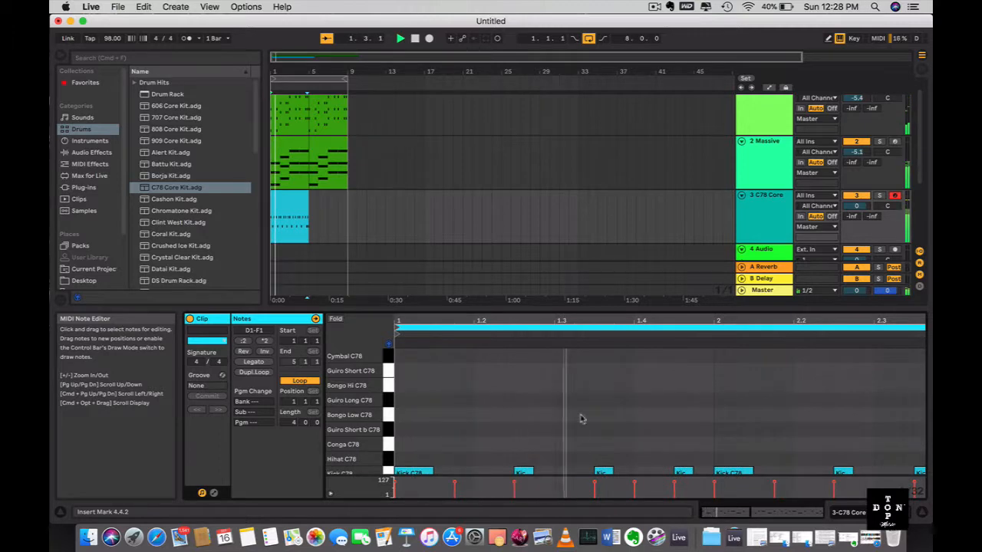
key(space)
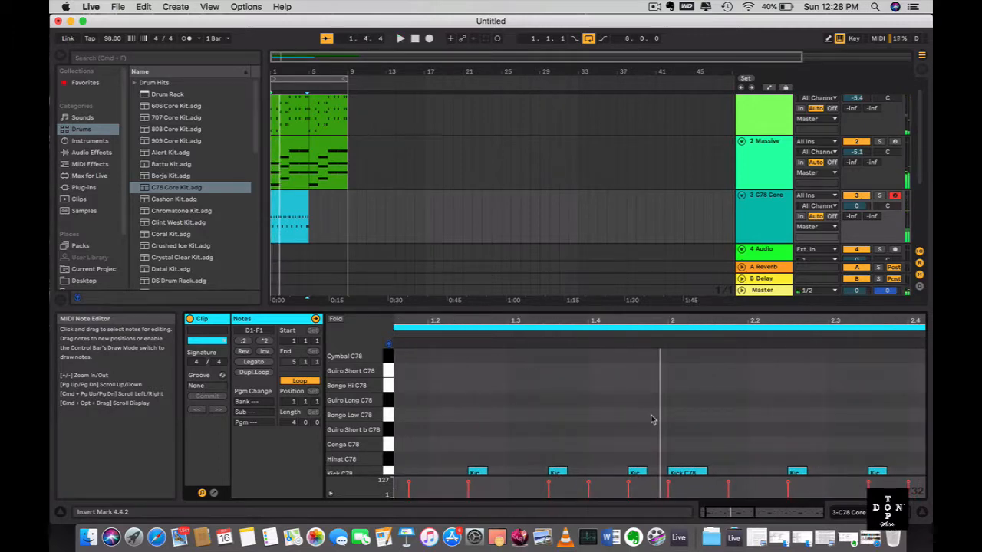
double_click(651, 416)
double_click(662, 420)
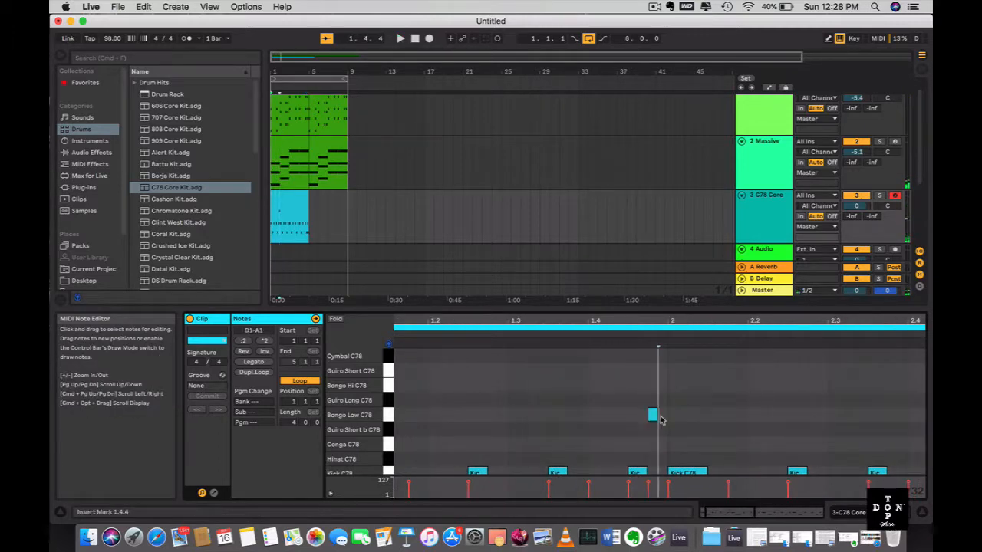
key(space)
scroll(674, 435, down, 5)
scroll(671, 436, up, 5)
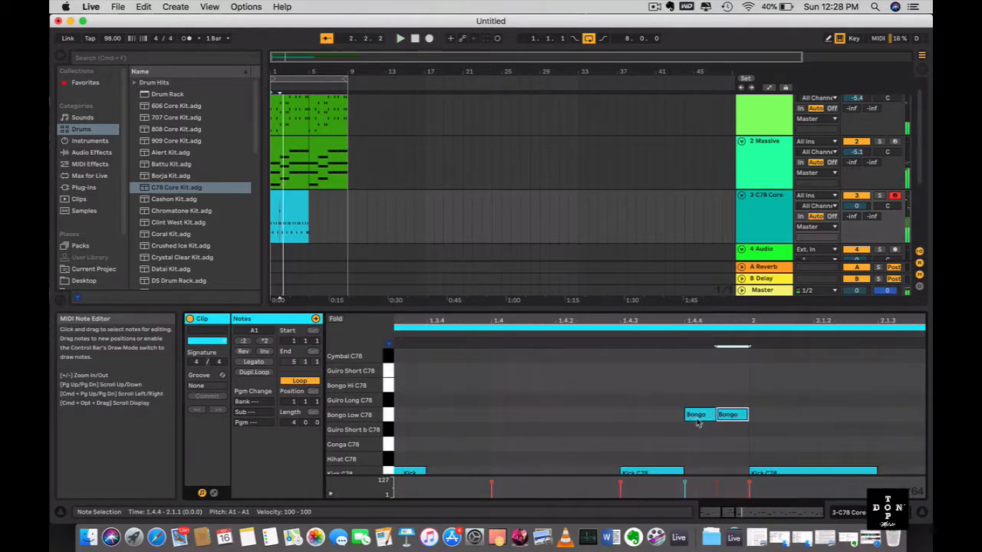
Move the first Bongo Low C78 note 1/64 earlier, leaving a gap before the second, and play back bar 1.
drag(697, 423, 682, 428)
click(731, 416)
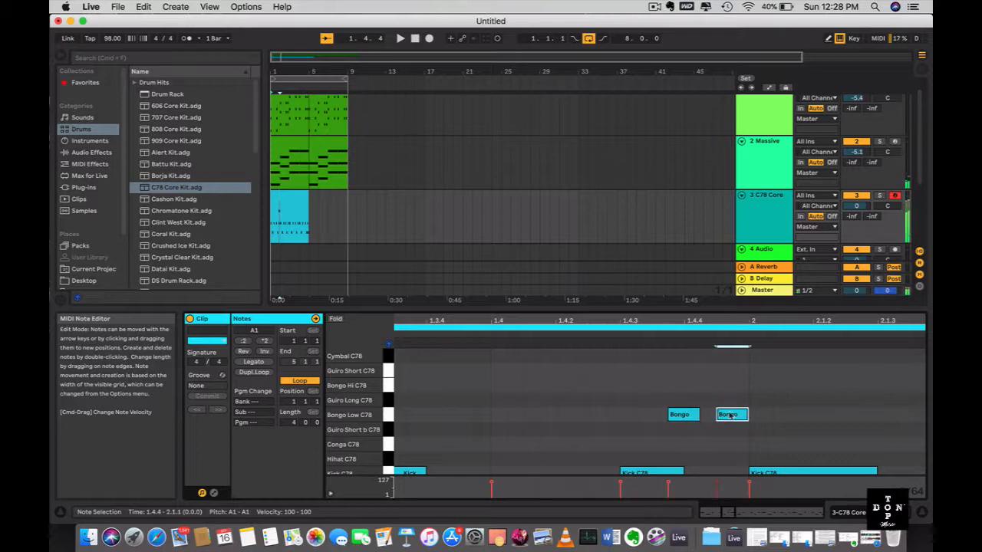
key(space)
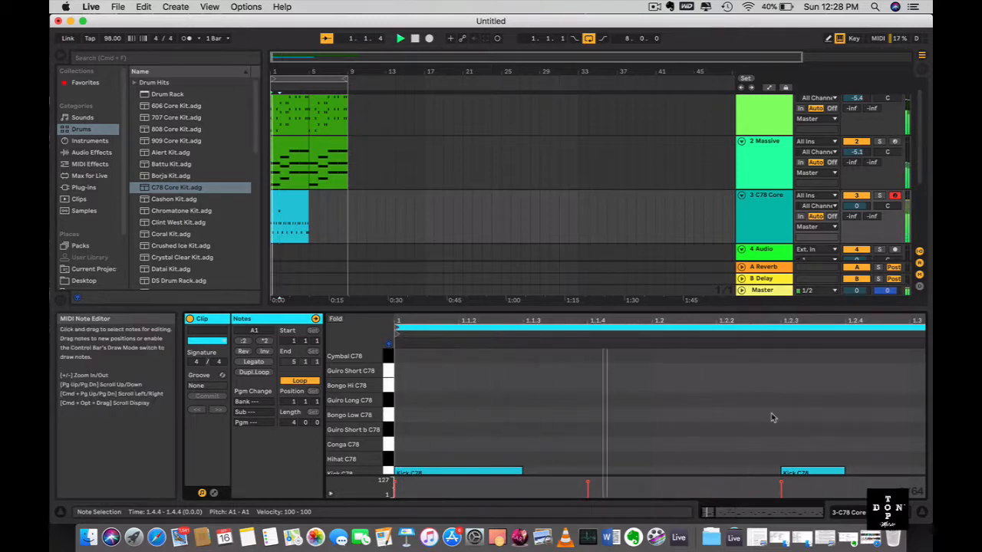
scroll(772, 417, down, 1)
scroll(772, 416, up, 1)
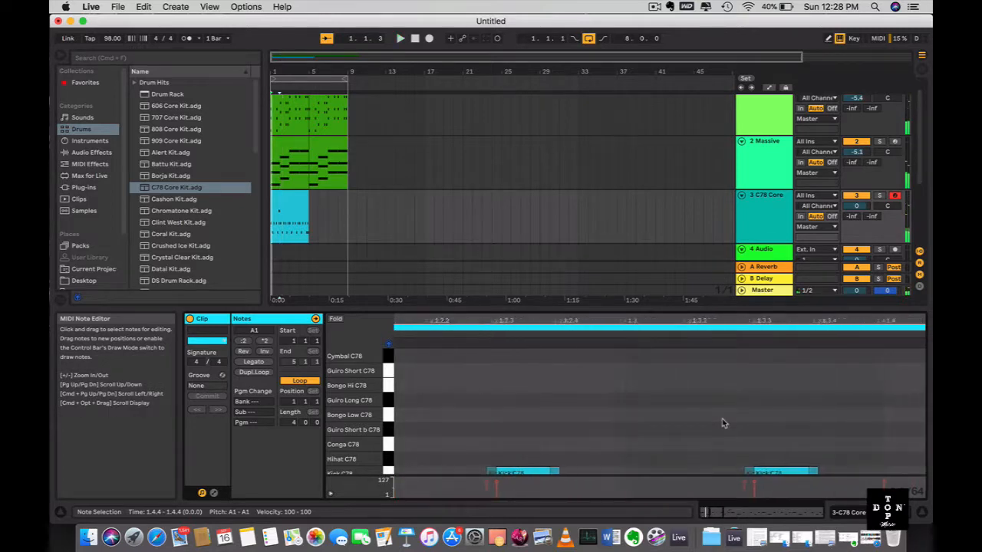
key(Right)
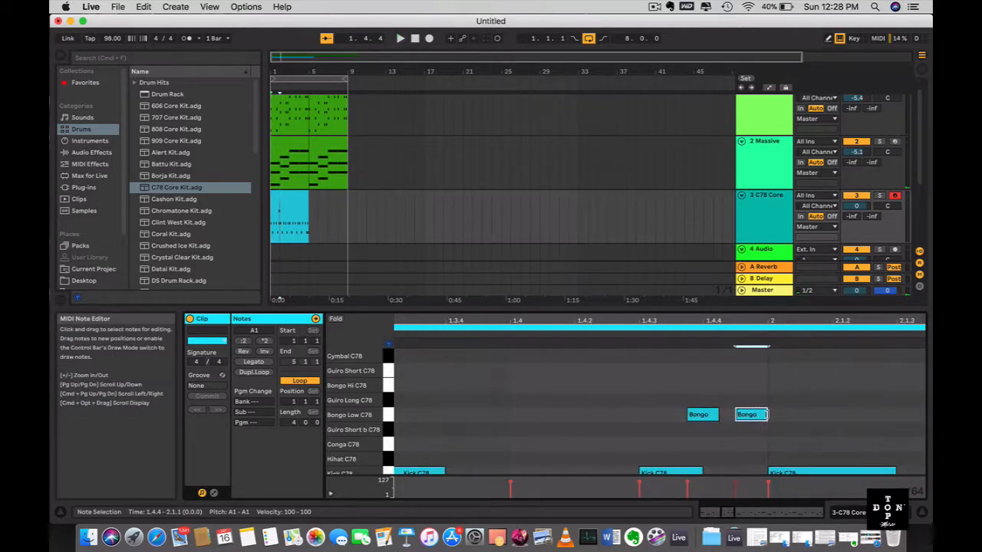
Shorten both Bongo Low C78 notes at the end of bar 1 to half their length and play them back.
drag(766, 415, 706, 414)
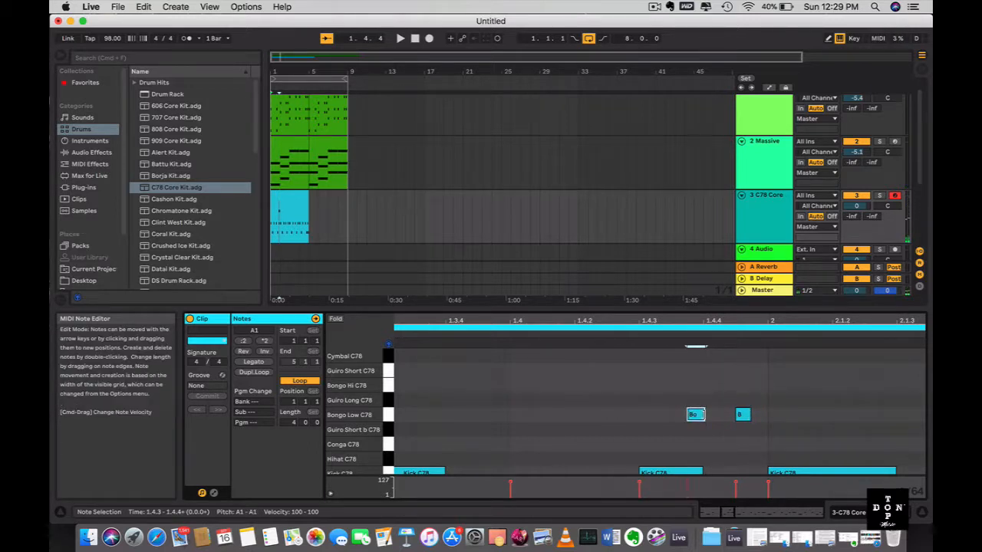
key(space)
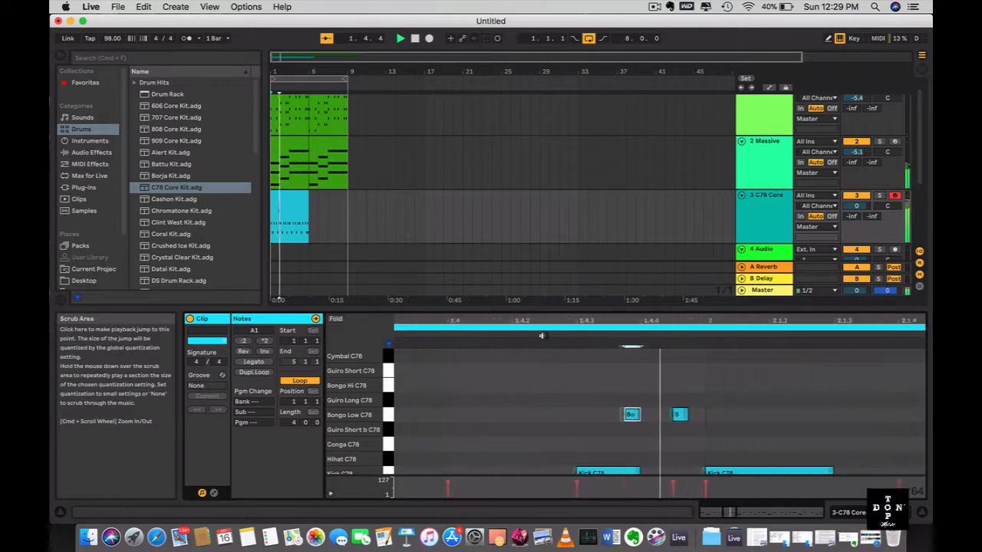
key(space)
key(space)
scroll(736, 422, down, 5)
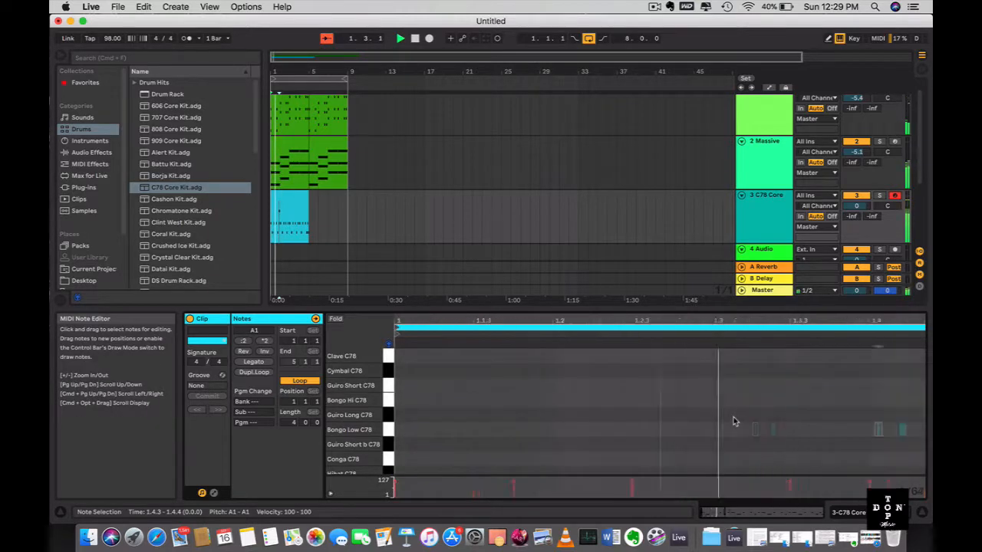
scroll(734, 421, up, 5)
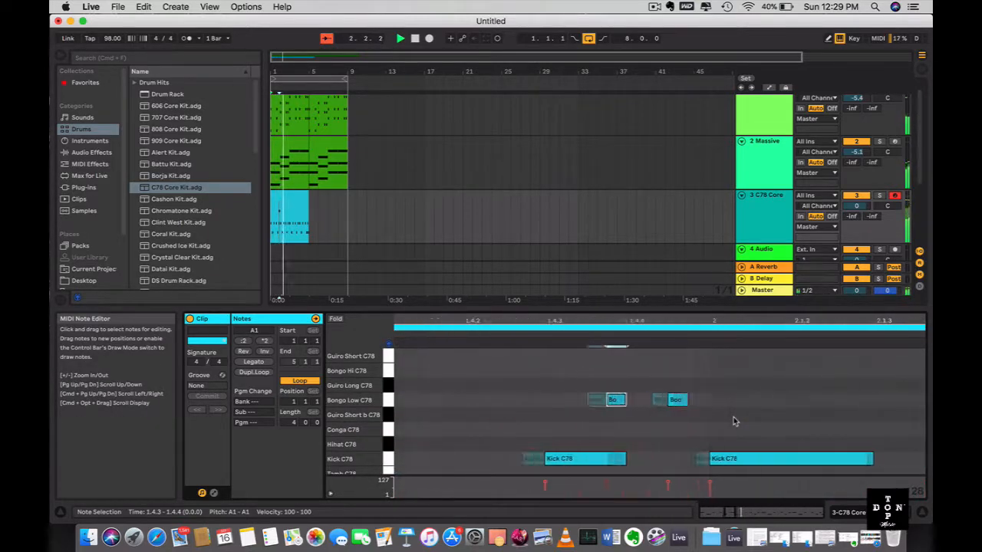
Try the second Bongo Low C78 note slightly earlier while auditioning the end of bar 1.
drag(680, 428, 639, 386)
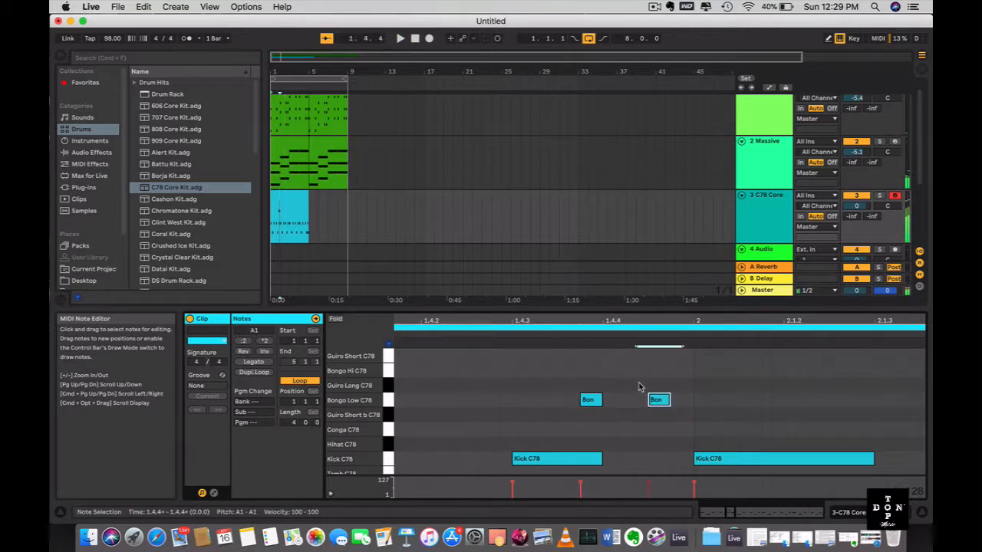
click(485, 336)
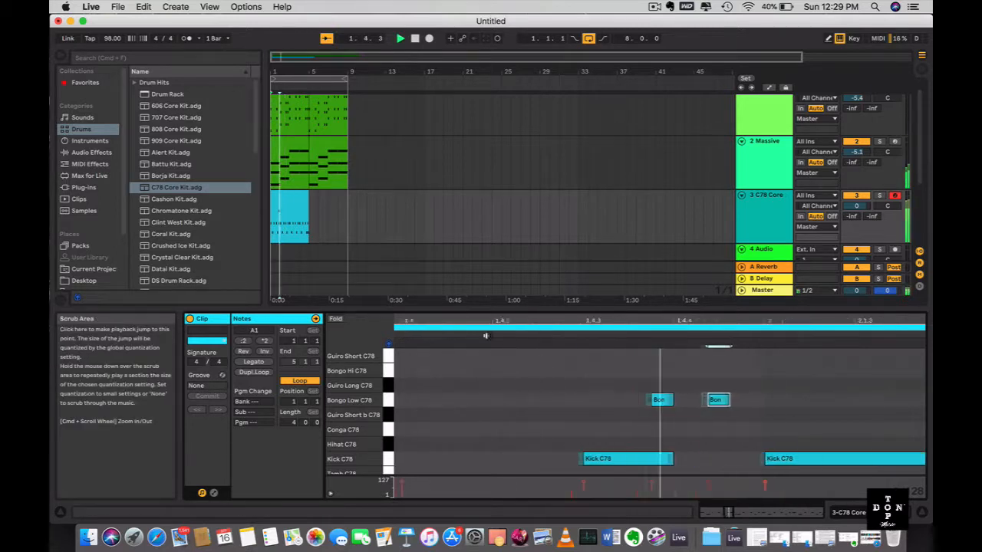
key(space)
scroll(544, 404, left, 4)
key(Right)
key(Right)
key(Right)
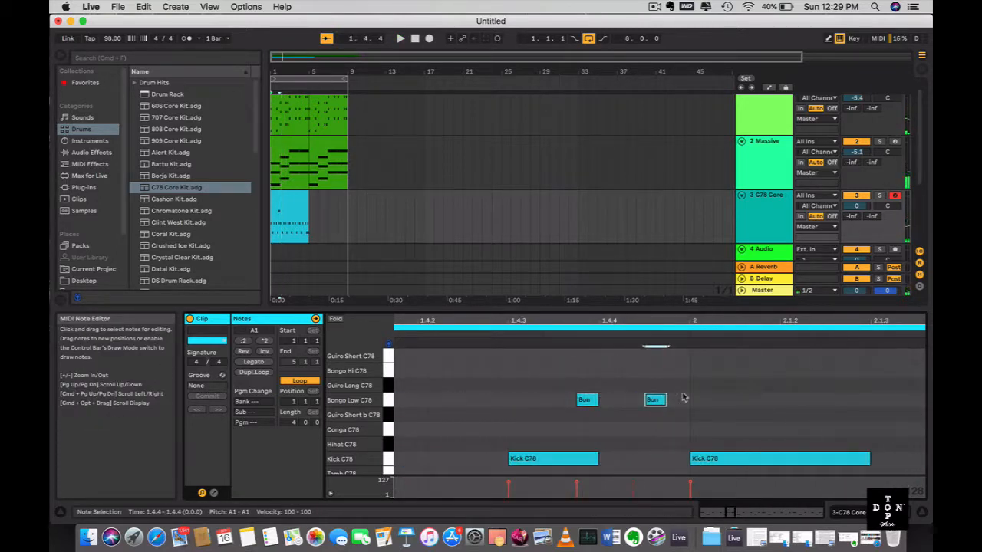
Shift the second Bongo Low C78 note 1/128 later and replay the transition from bar 1 to bar 2.
click(521, 336)
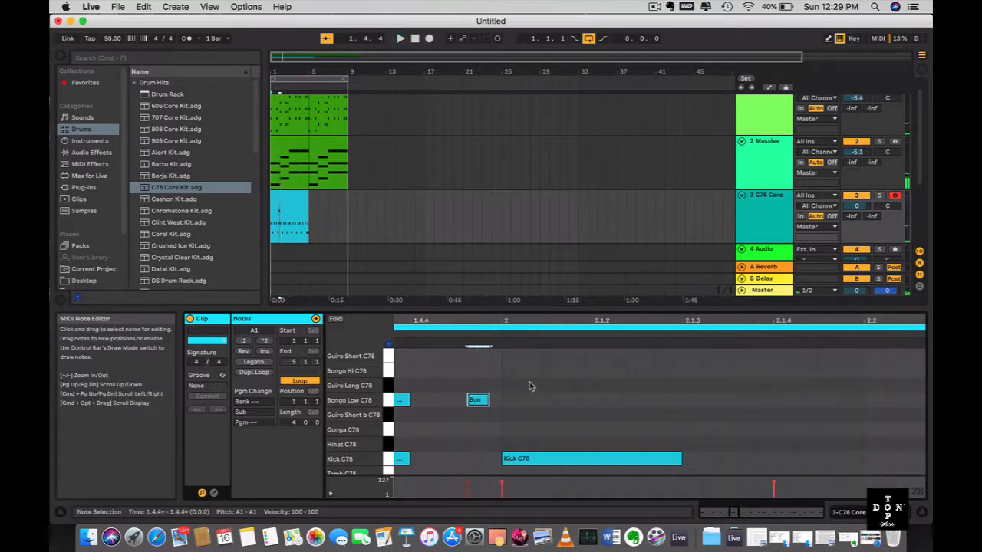
scroll(506, 372, left, 3)
click(445, 335)
key(space)
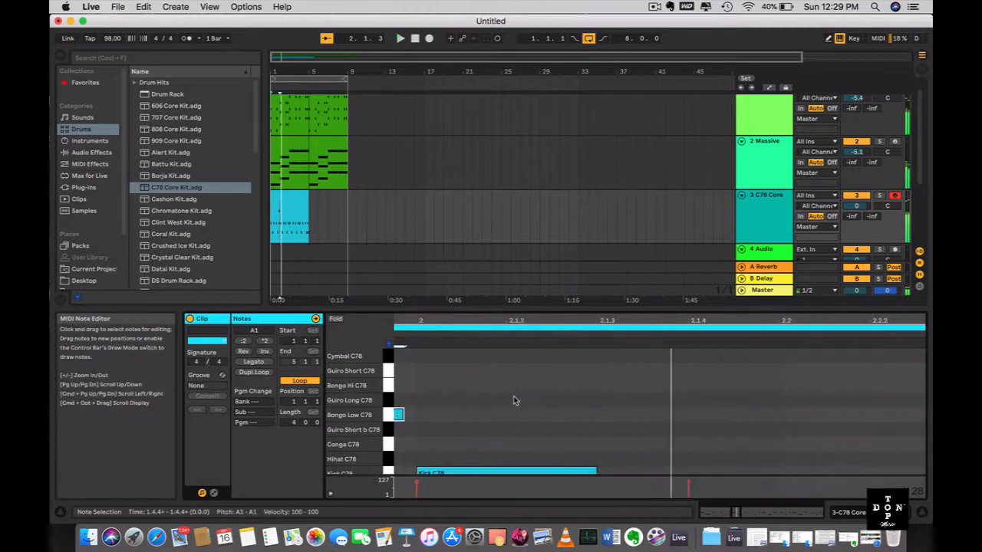
scroll(514, 399, left, 6)
click(465, 335)
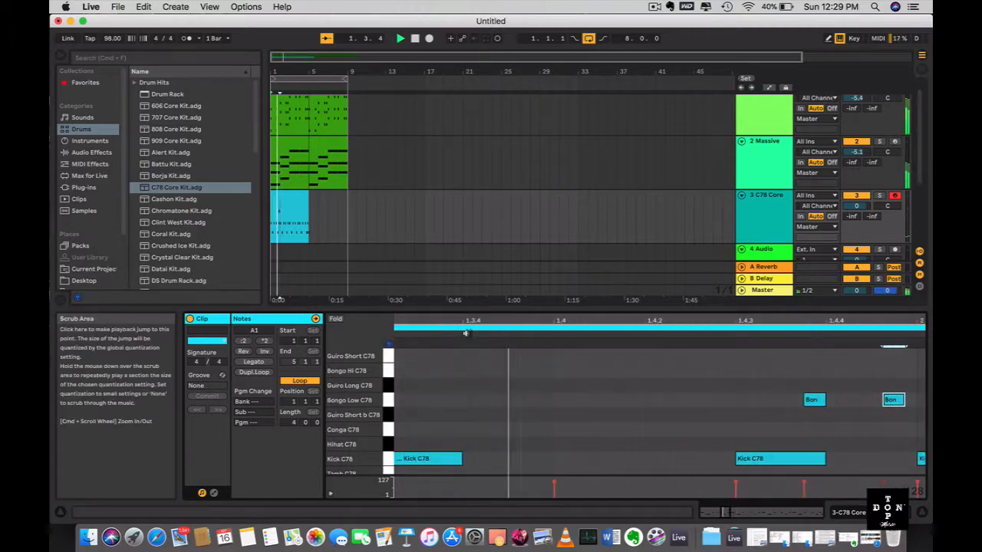
key(space)
scroll(505, 404, left, 3)
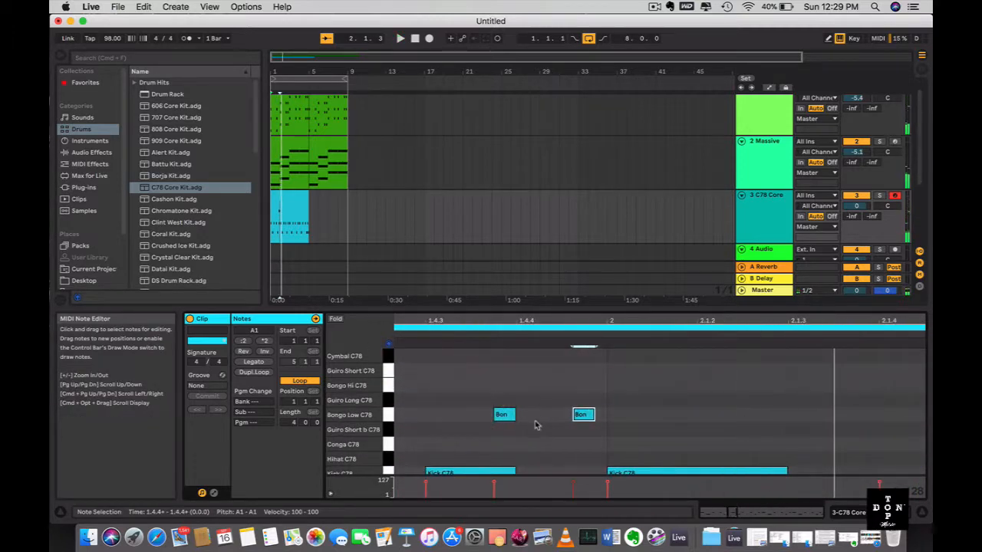
Move both Bongo Low C78 notes later together so the first starts at 1.4.4, and play them back.
drag(608, 435, 471, 388)
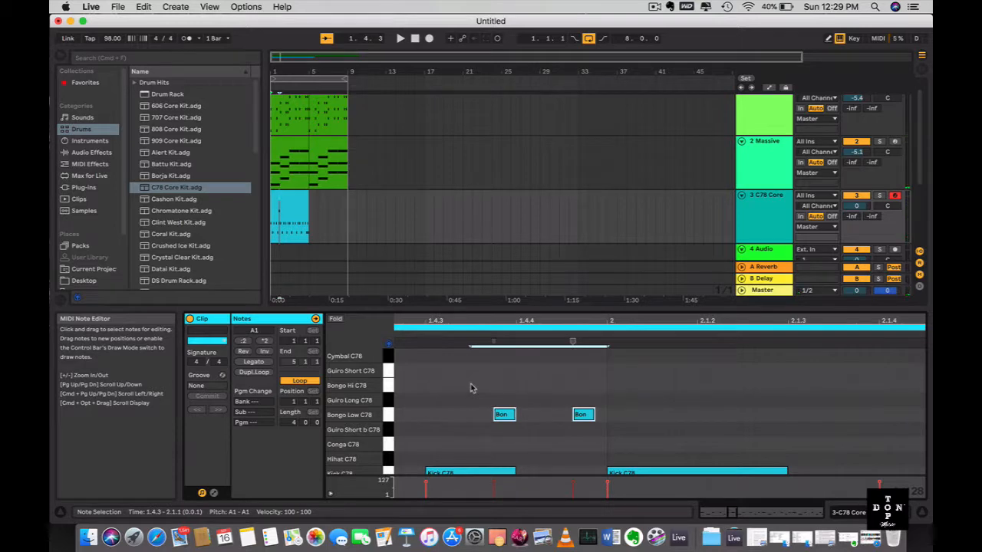
key(alt+Right)
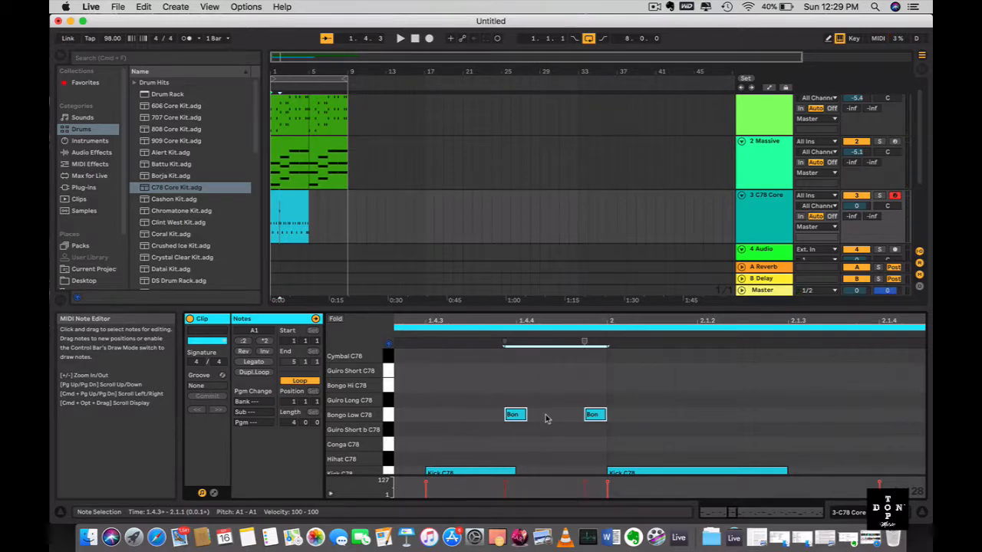
key(alt+Right)
key(space)
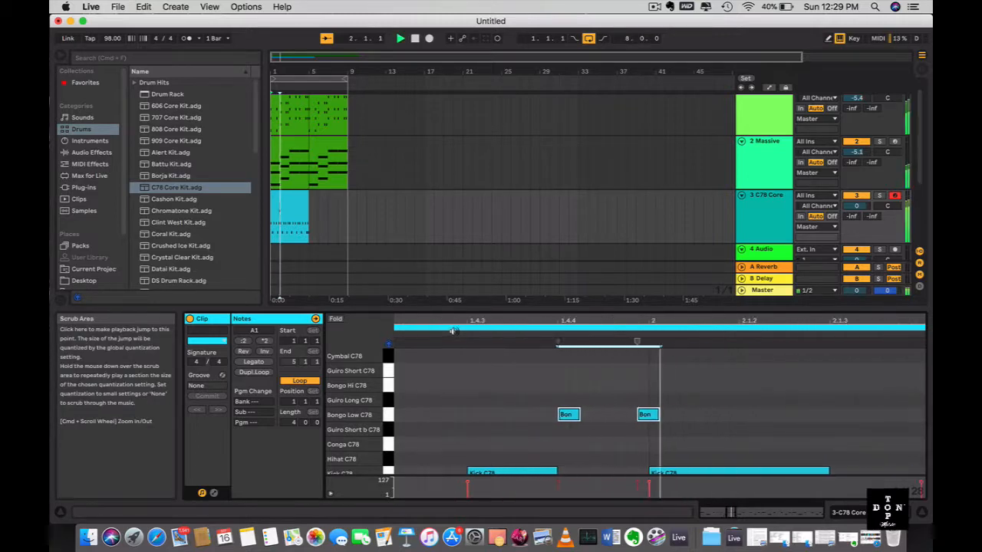
Move the second Bongo Low C78 note slightly earlier so it ends at the start of bar 2, and play it back.
scroll(477, 419, down, 1)
scroll(477, 418, up, 2)
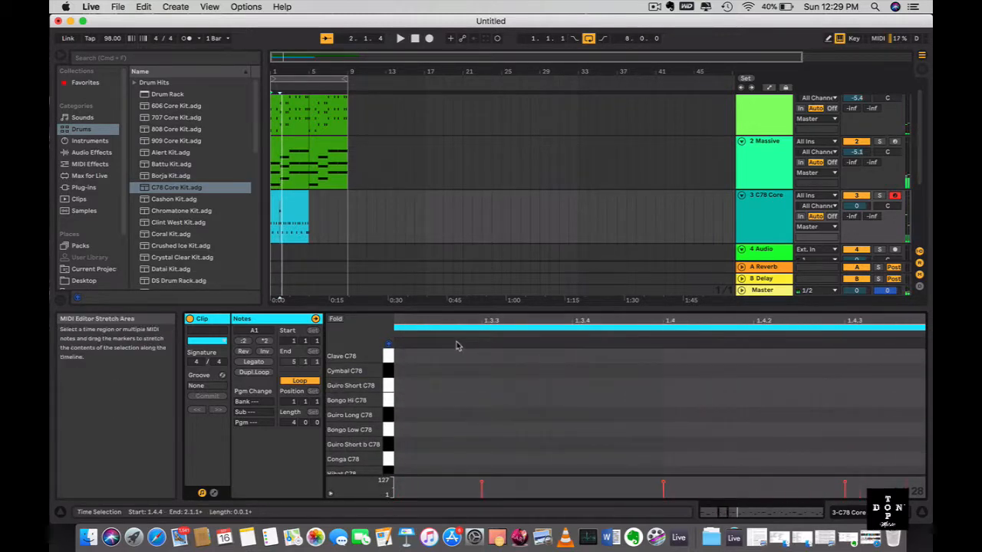
scroll(469, 436, right, 3)
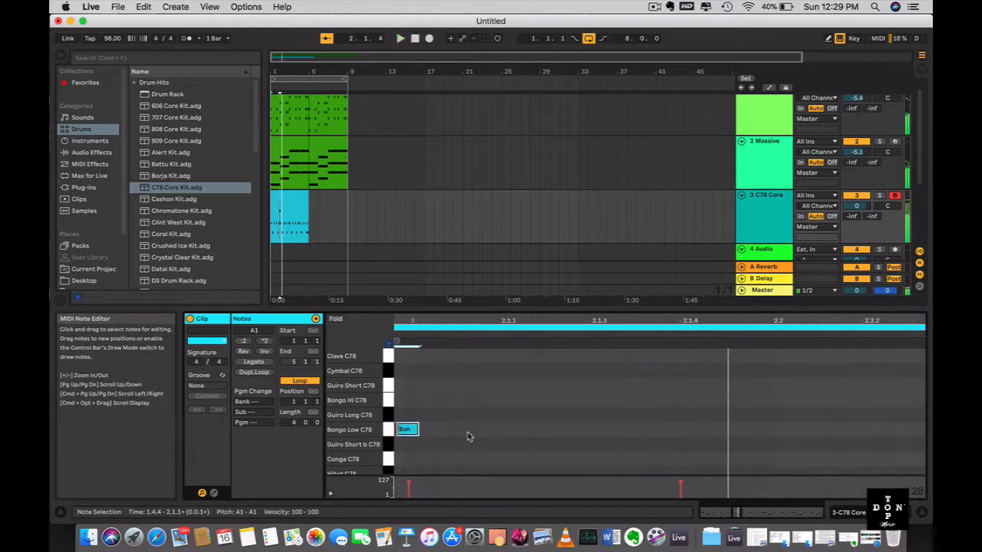
scroll(475, 436, left, 4)
scroll(479, 436, down, 1)
key(space)
click(690, 429)
click(685, 404)
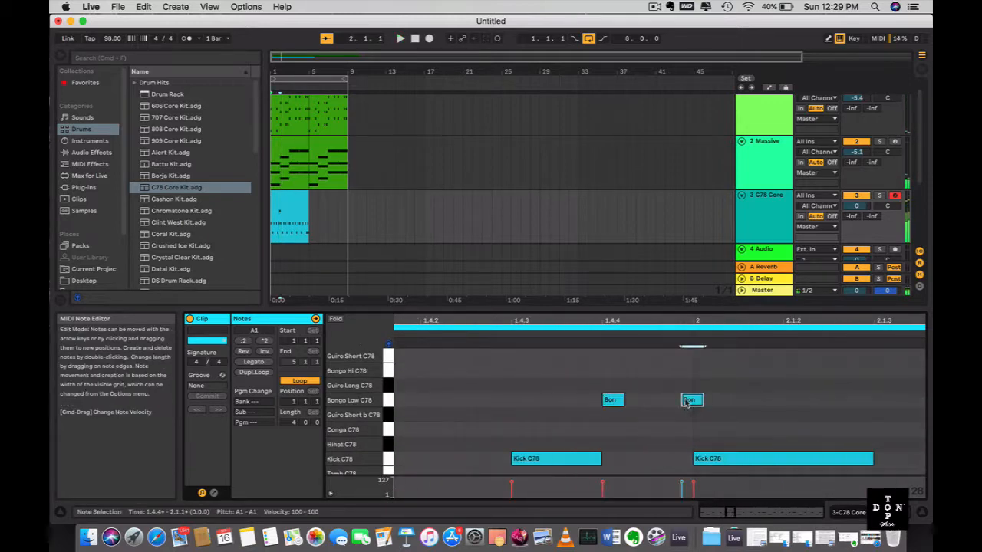
scroll(685, 402, up, 5)
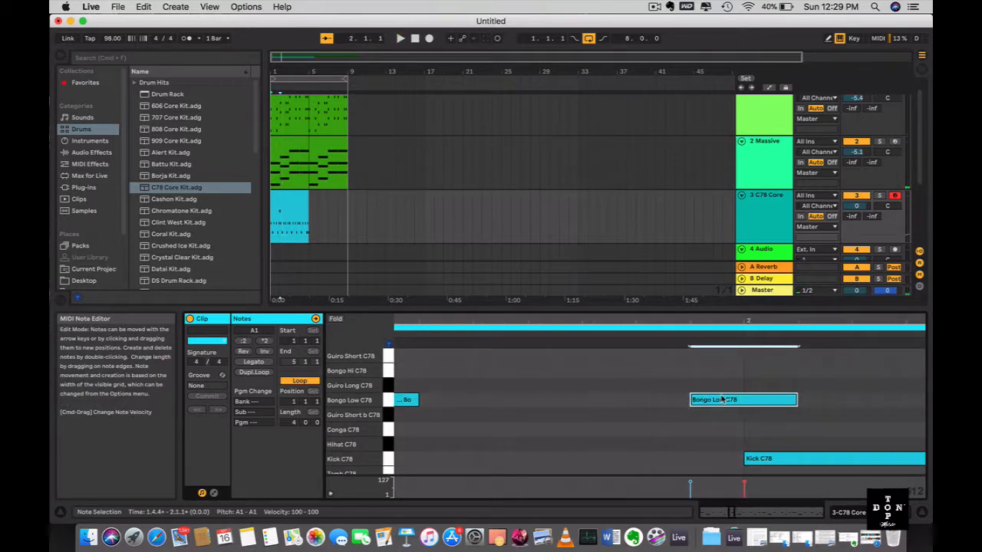
key(Left)
key(Left)
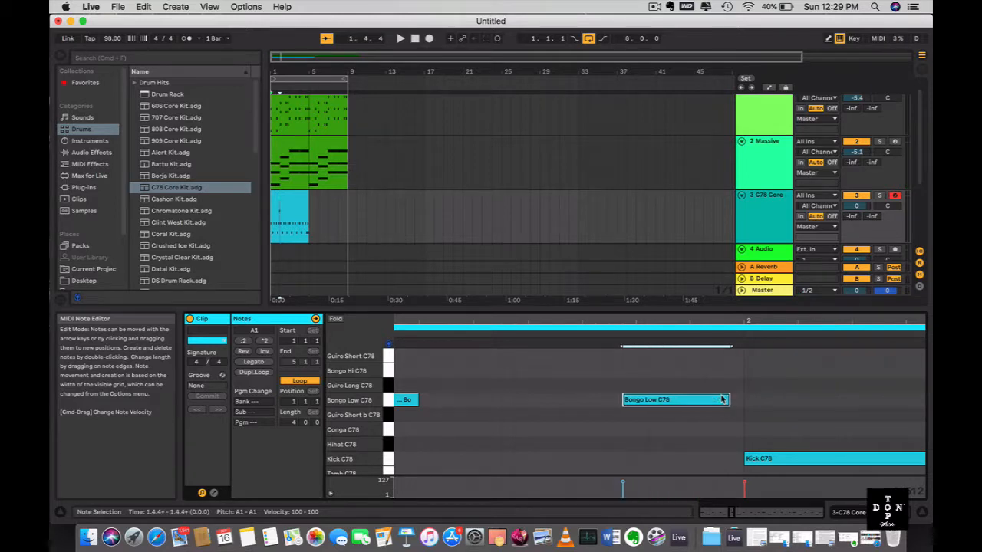
key(Right)
scroll(722, 399, left, 9)
scroll(722, 399, up, 3)
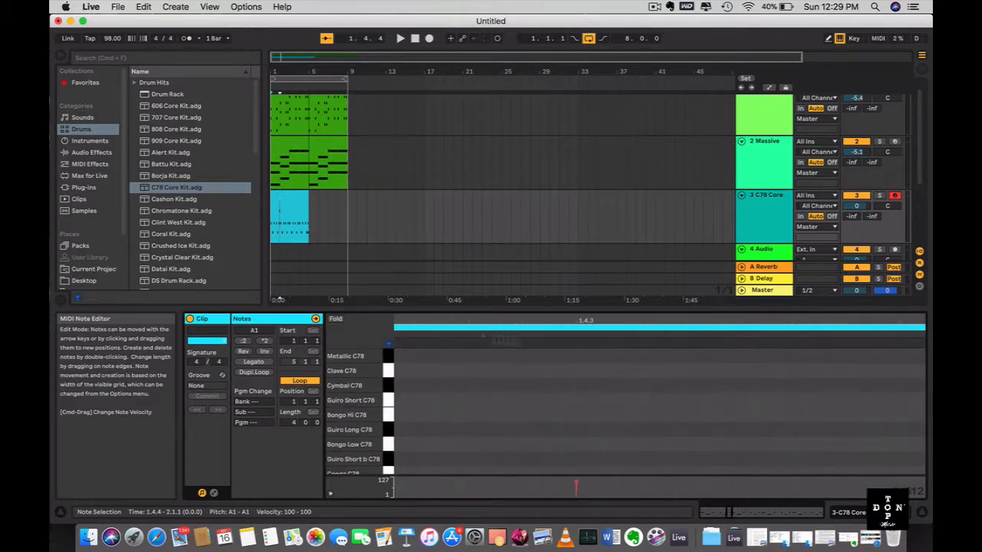
click(419, 335)
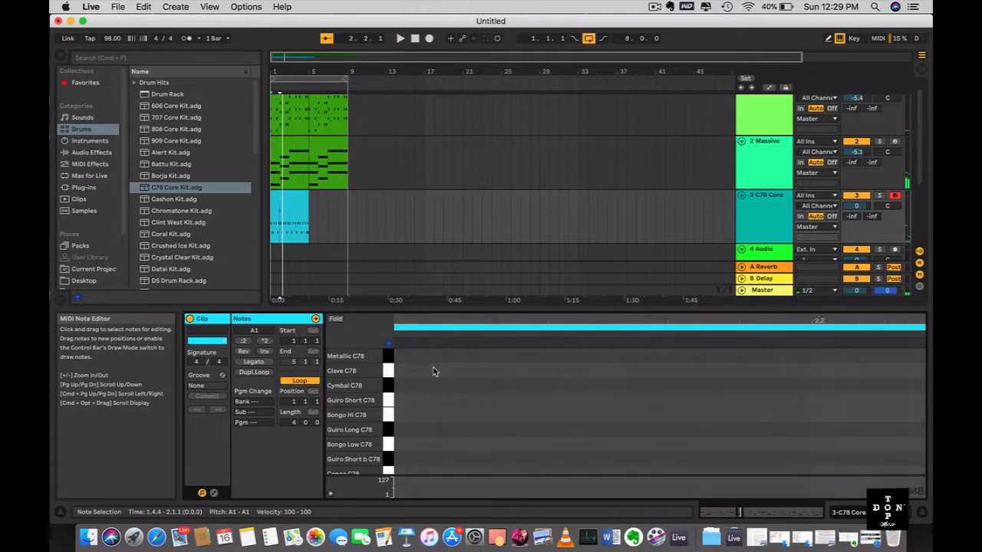
Shorten the Kick C78 note at 1.4.3 so it ends before the first Bongo Low C78 note, and play it back.
scroll(433, 368, down, 5)
scroll(453, 405, down, 5)
scroll(453, 406, left, 5)
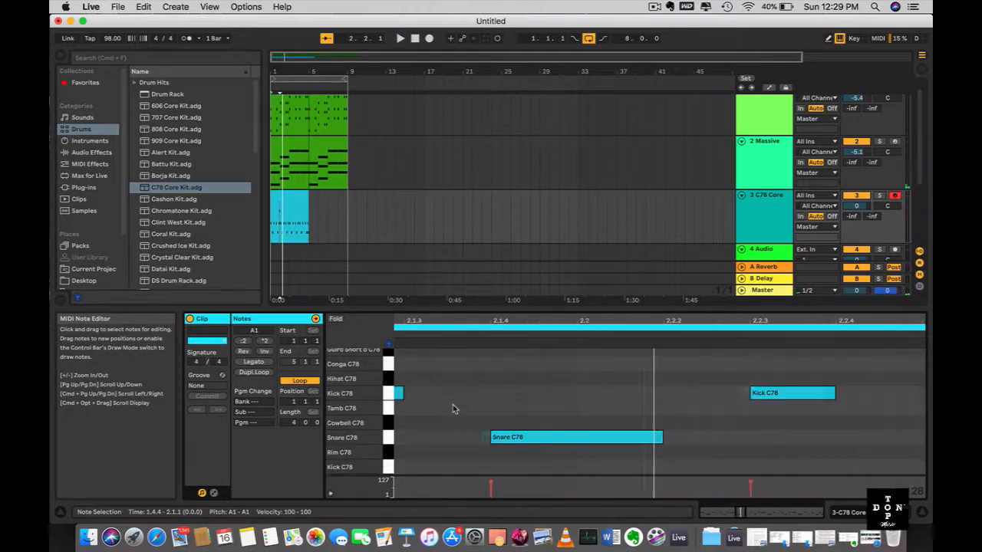
scroll(453, 405, up, 5)
scroll(453, 409, left, 5)
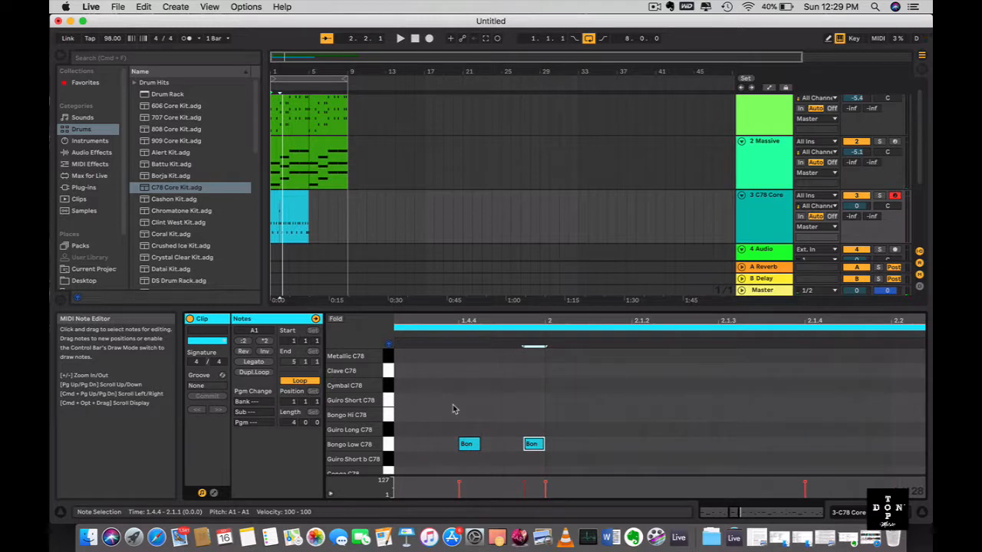
scroll(452, 409, left, 5)
scroll(453, 408, down, 4)
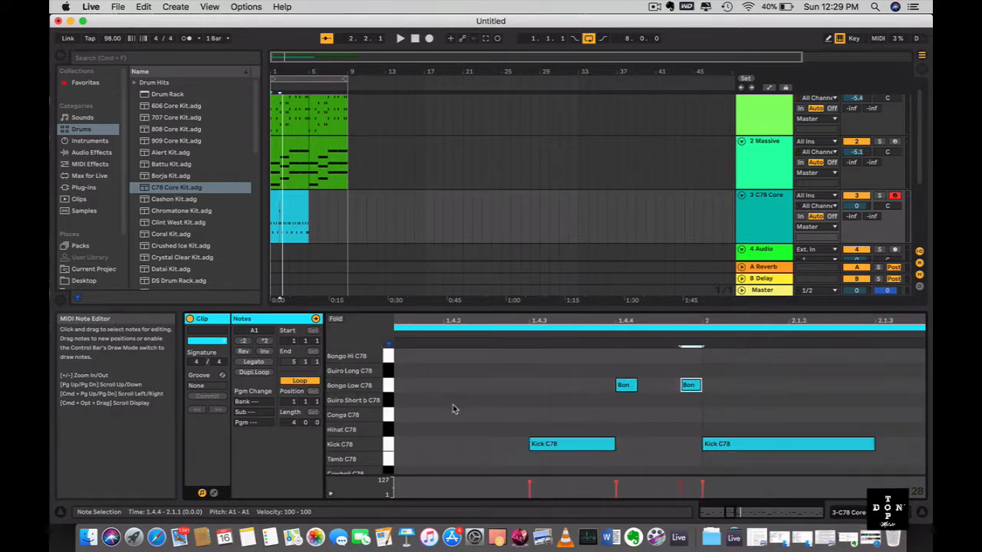
scroll(453, 409, up, 5)
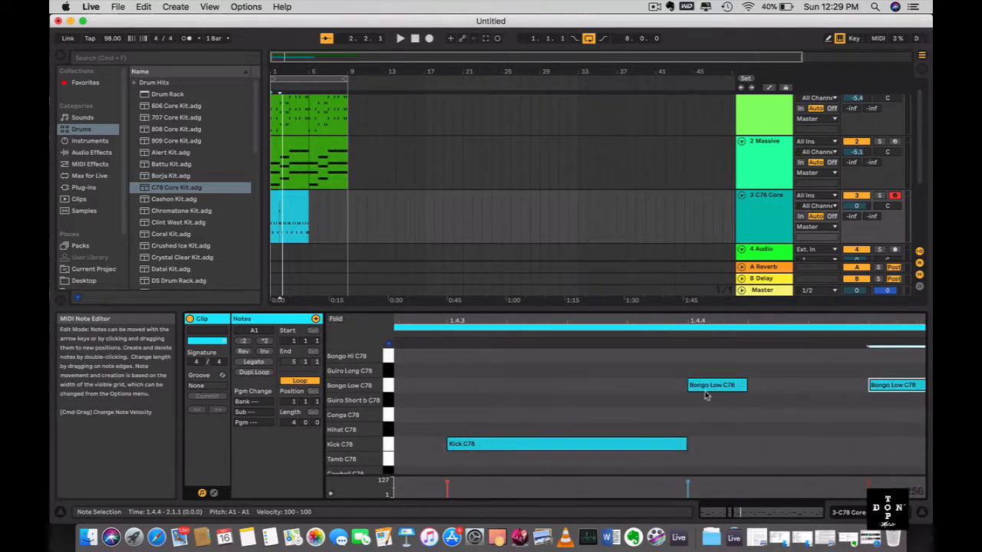
drag(686, 443, 622, 438)
key(space)
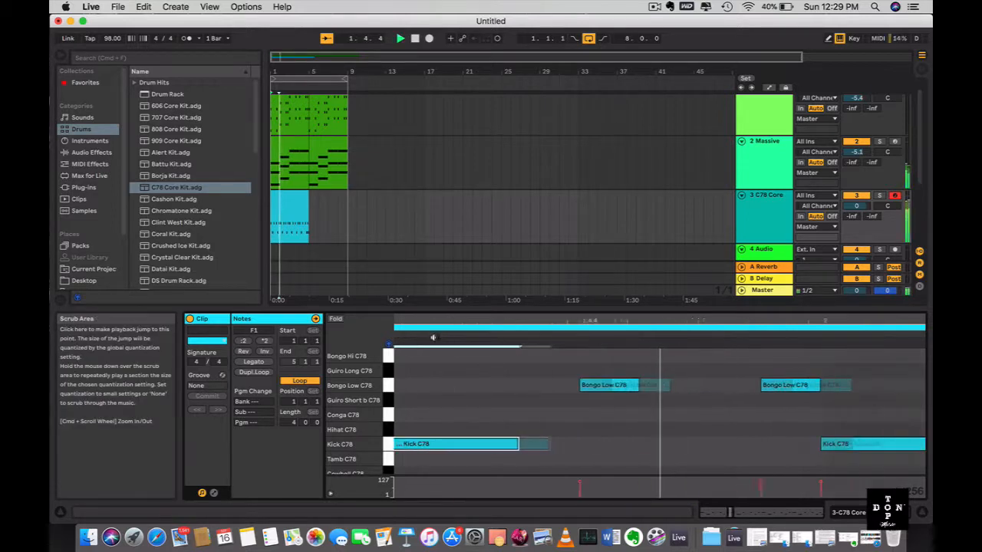
Try the second Bongo Low C78 note 1/256 earlier and play the transition into bar 2.
scroll(468, 371, left, 5)
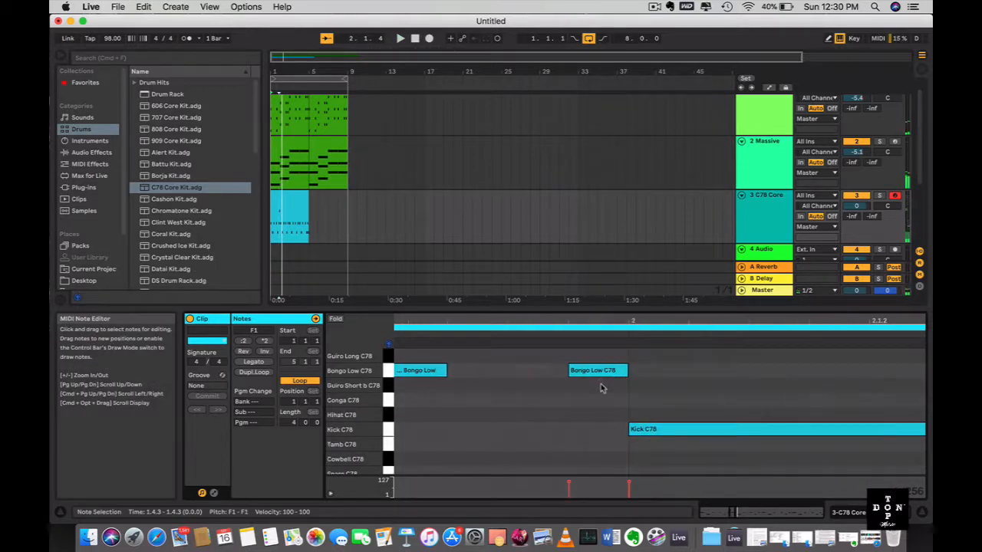
drag(601, 389, 588, 355)
scroll(588, 353, left, 6)
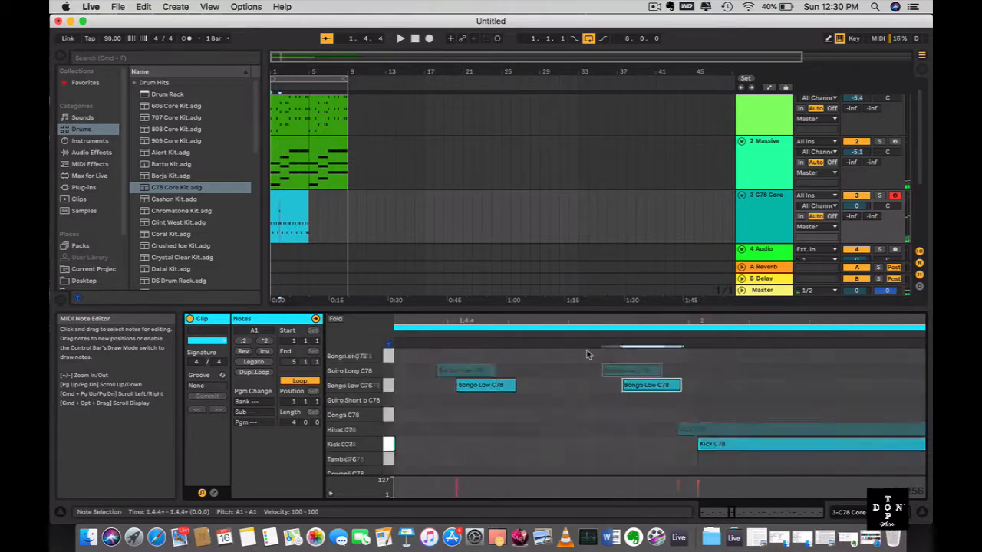
scroll(499, 335, right, 5)
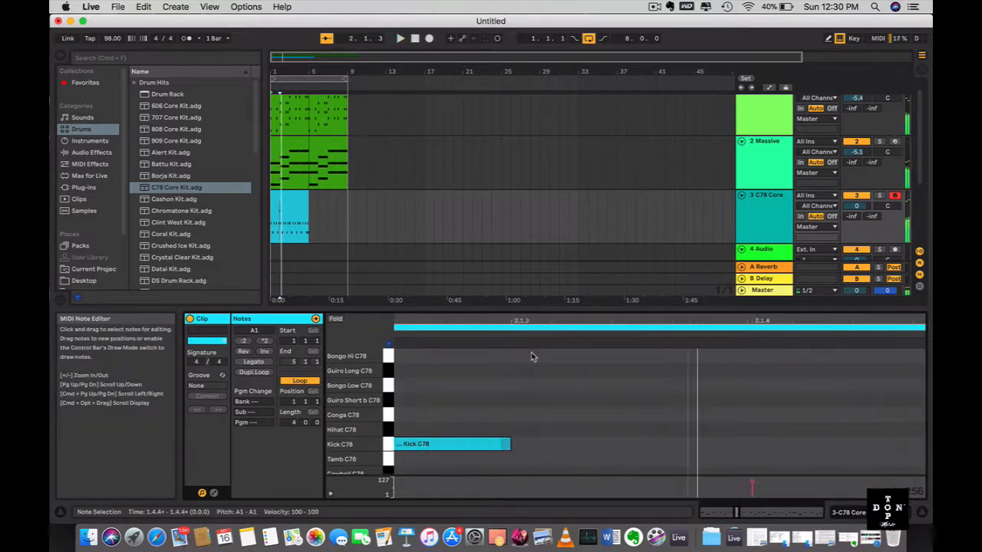
Move the second Bongo Low C78 note later so its end slightly overlaps the start of bar 2, and replay the transition.
key(Right)
key(Right)
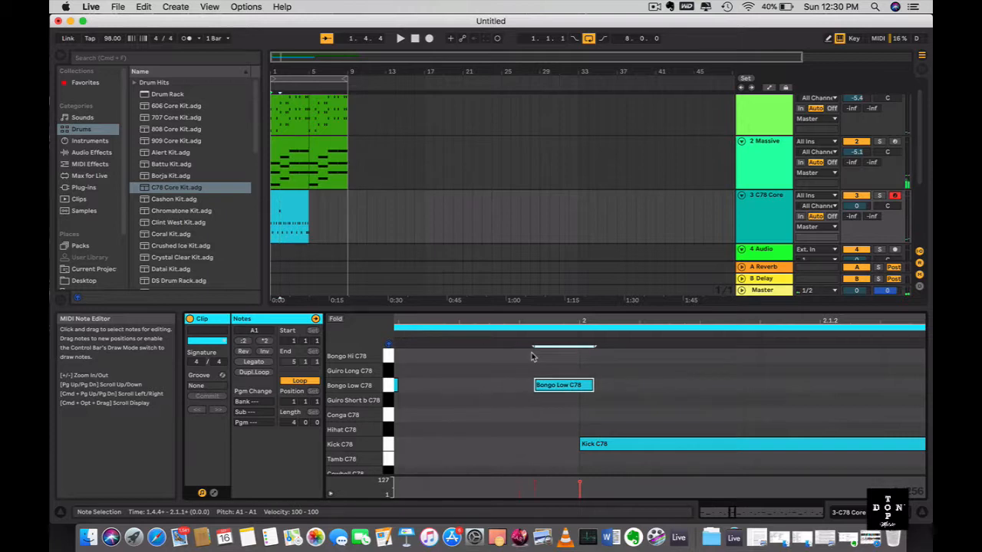
scroll(534, 356, left, 9)
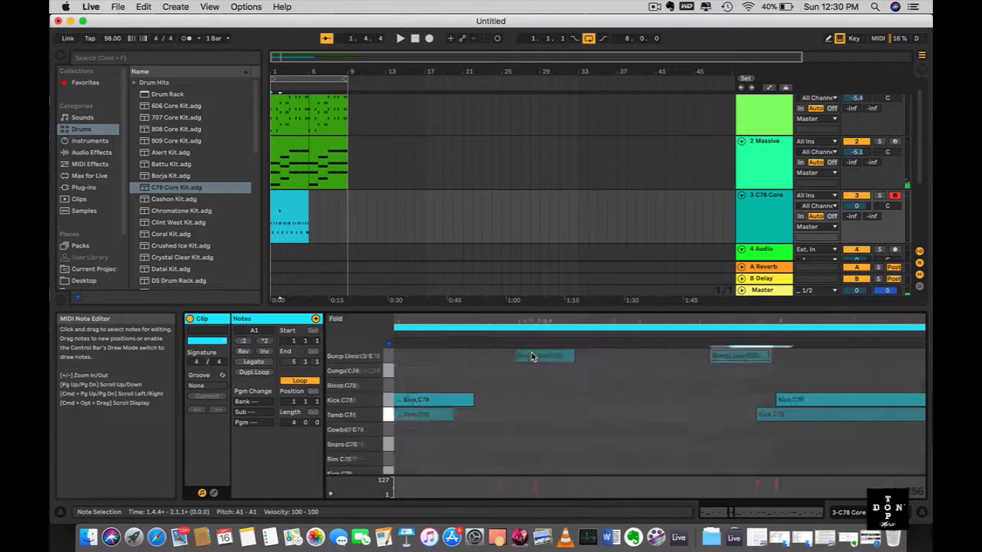
click(619, 335)
scroll(613, 358, down, 3)
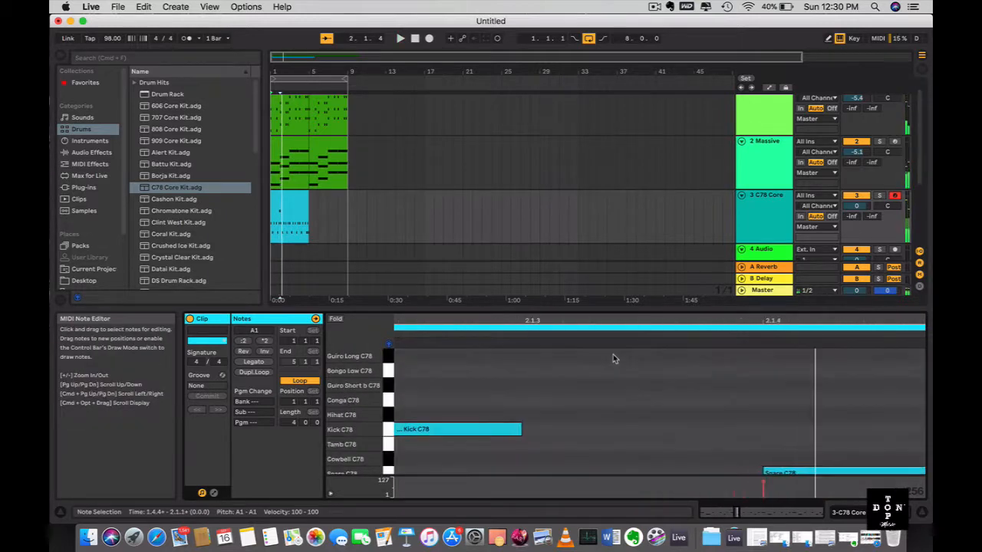
scroll(614, 358, down, 5)
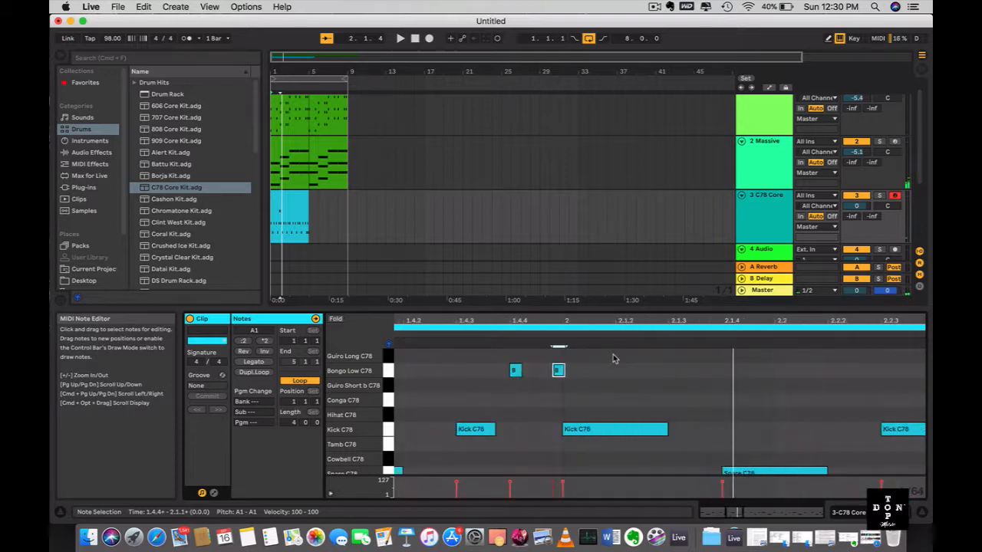
scroll(595, 379, up, 4)
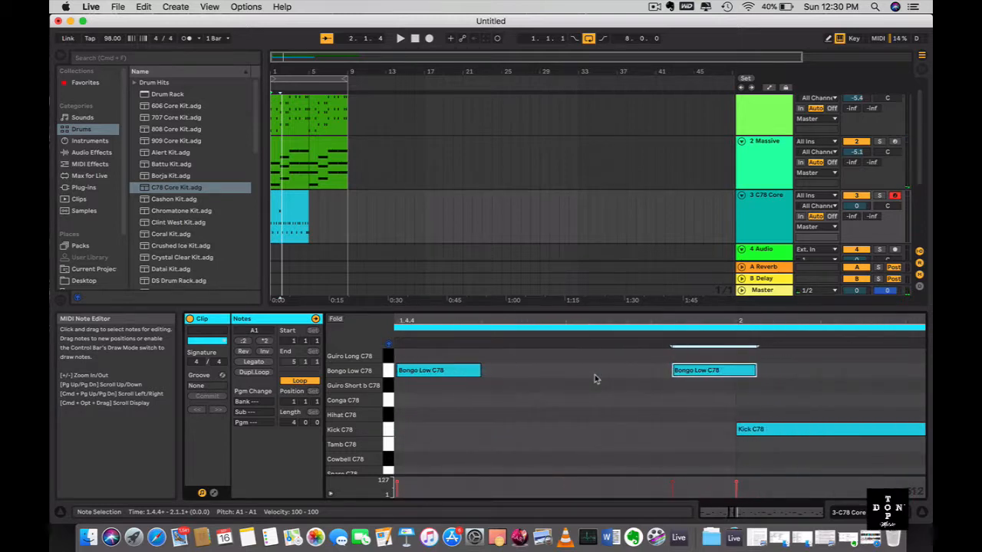
scroll(596, 378, left, 4)
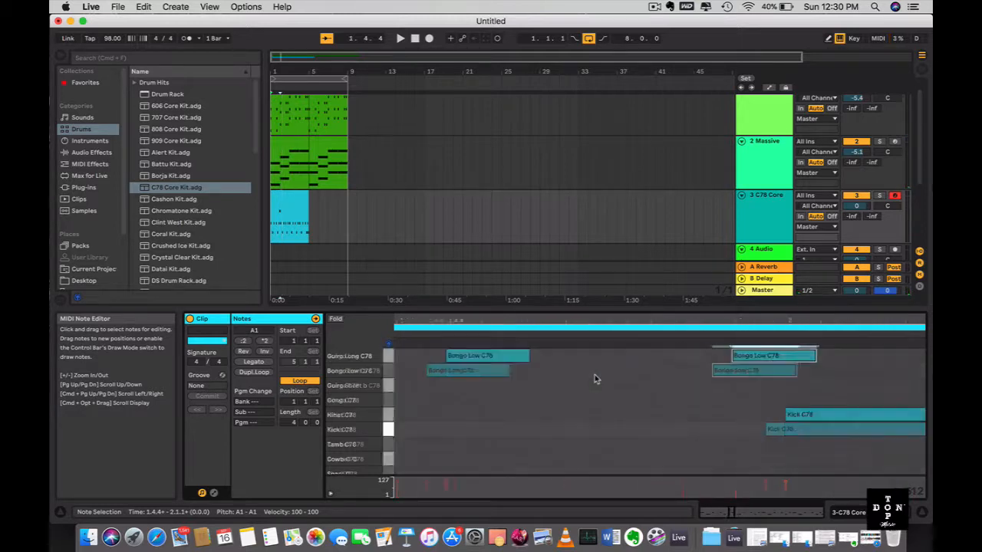
click(498, 333)
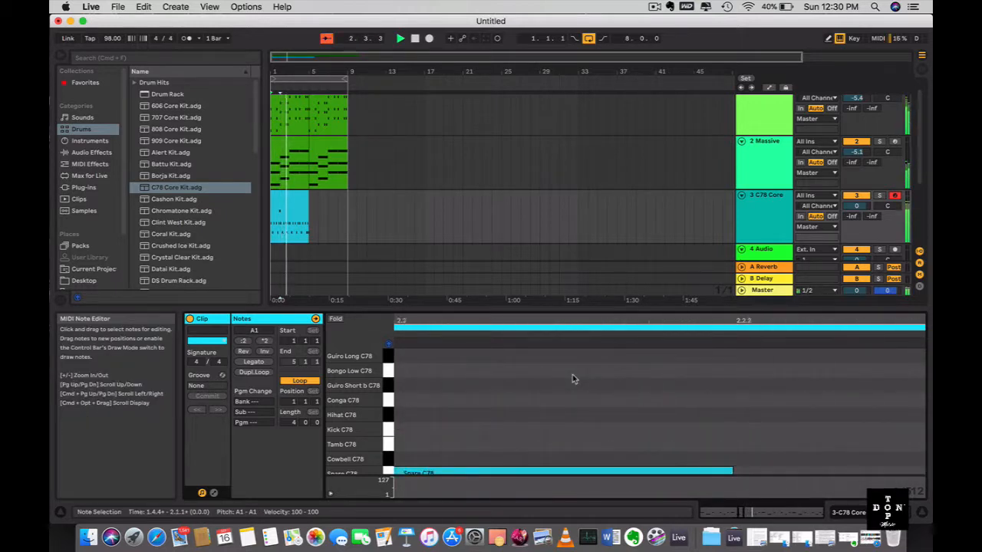
Stop playback and audition the Guiro Short b C78 and Conga C78 sounds.
scroll(573, 379, down, 4)
scroll(574, 378, left, 4)
key(space)
click(386, 388)
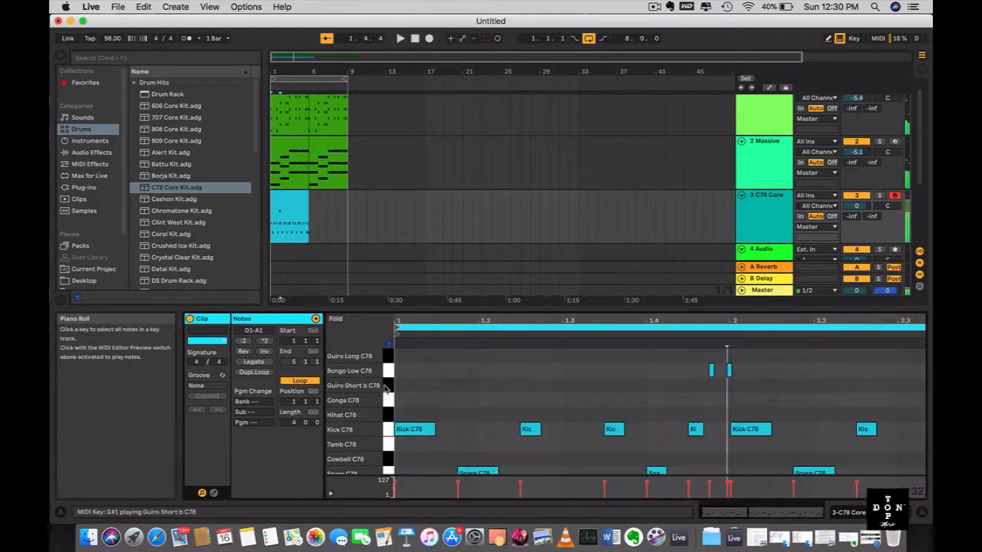
click(386, 388)
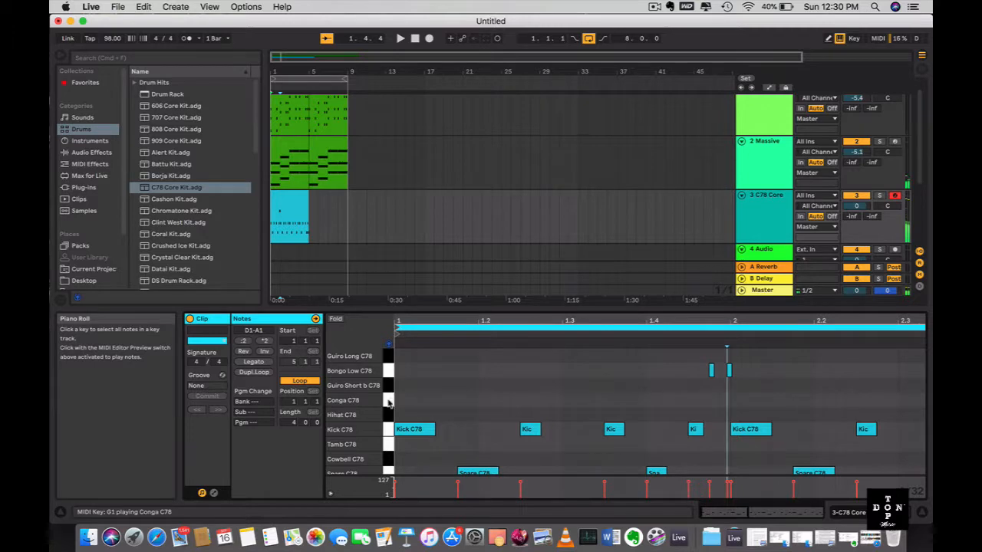
Add Hihat C78 notes at 1.1.3 and 1.2.2 while playing the pattern from the start.
key(space)
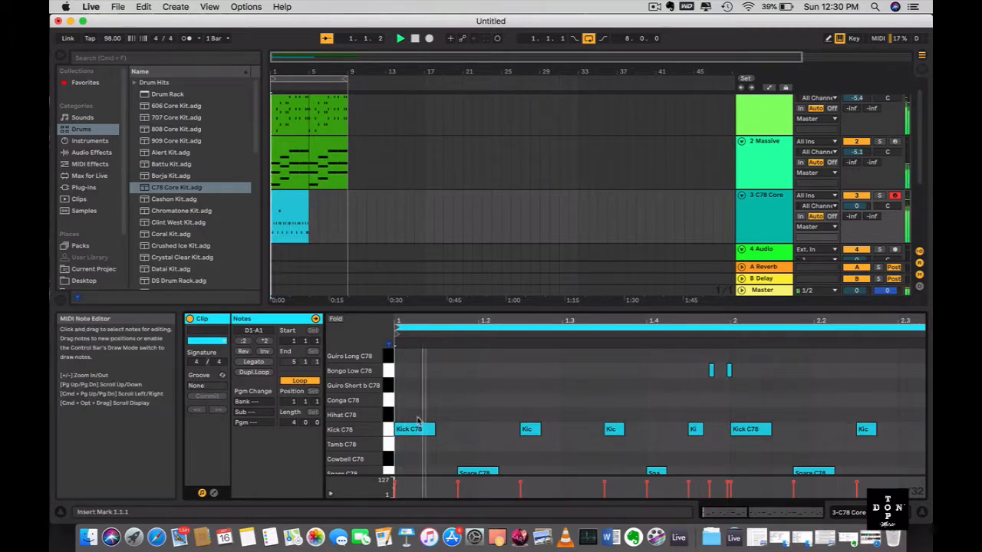
double_click(441, 416)
key(space)
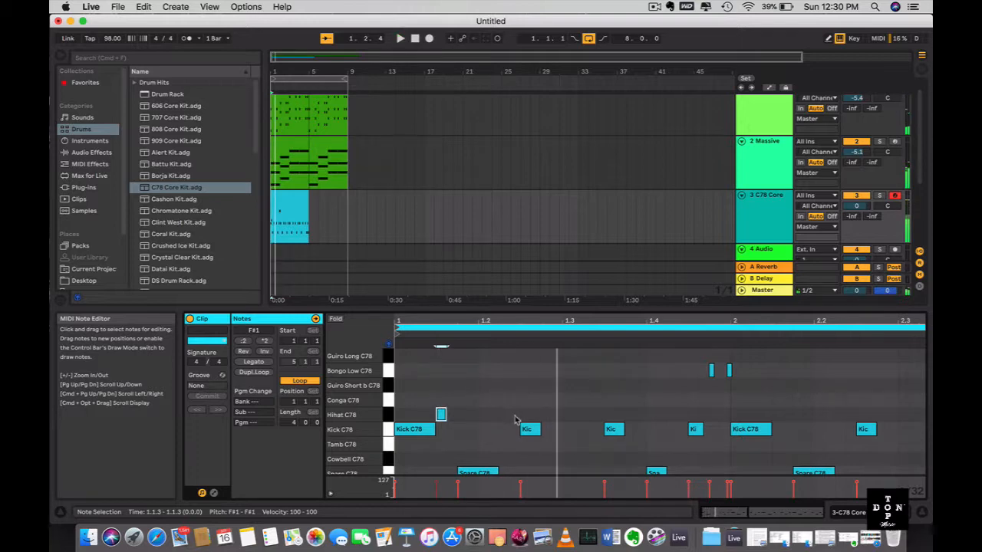
key(space)
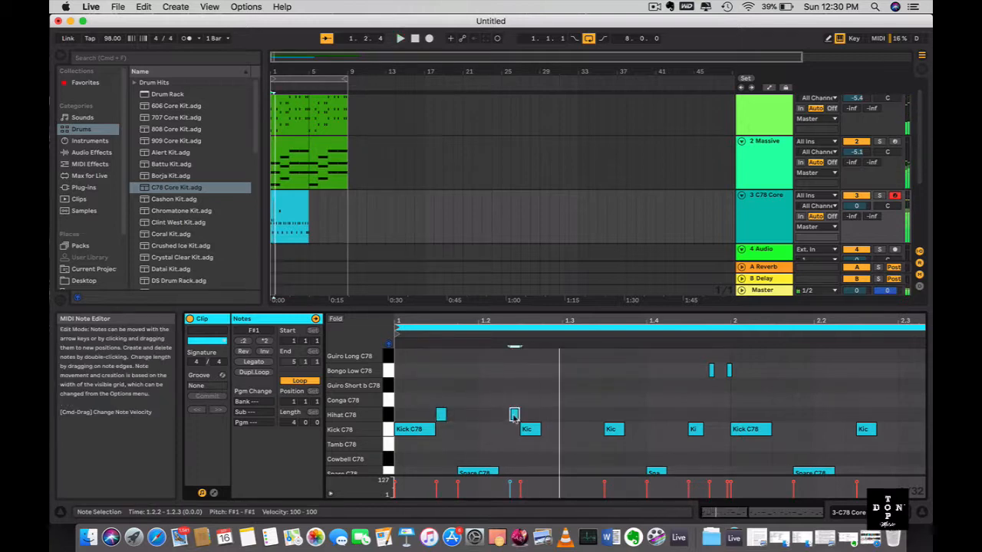
key(Left)
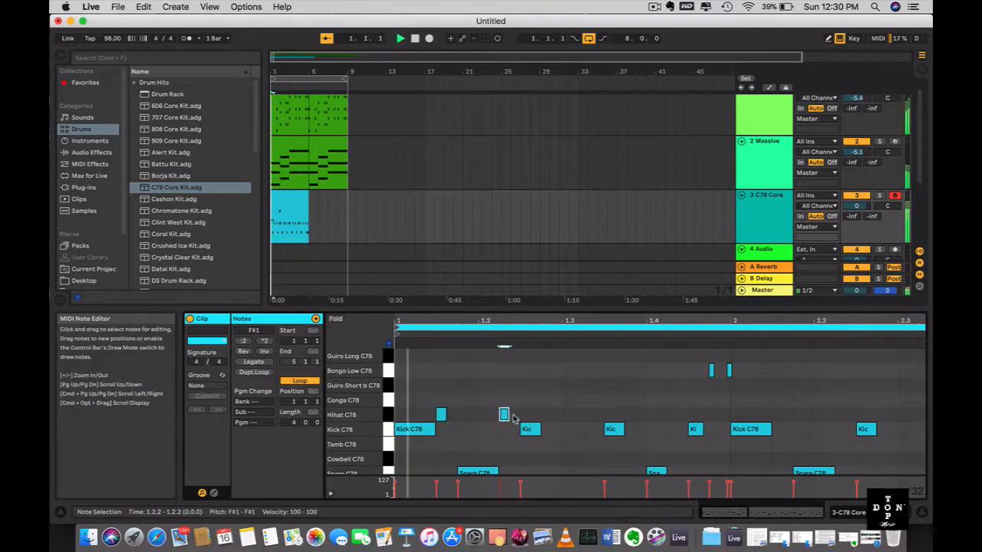
Add Hihat C78 notes at 1.3.2, 1.4.2 and 1.4.4, auditioning the 1.4.2 hit slightly later and earlier during playback.
double_click(588, 415)
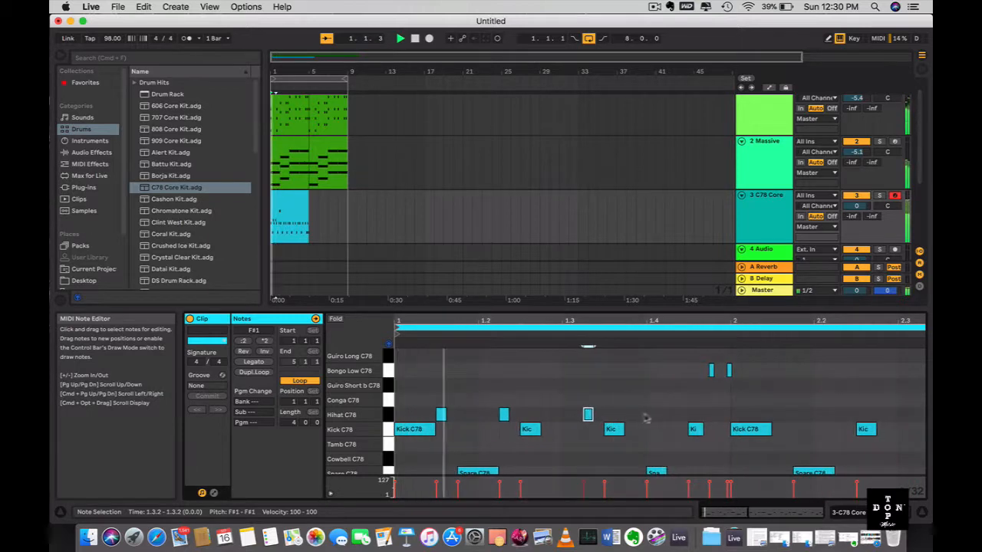
double_click(673, 415)
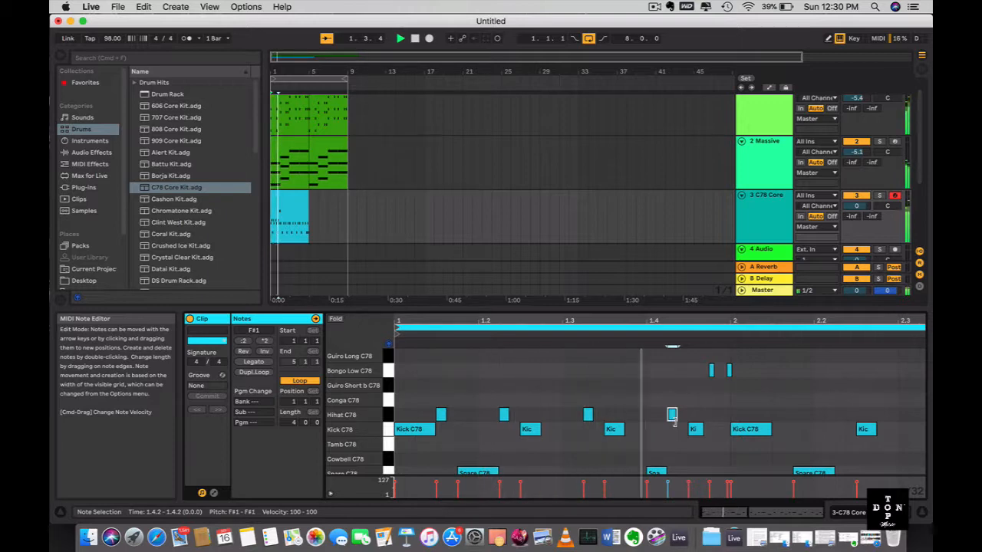
key(Right)
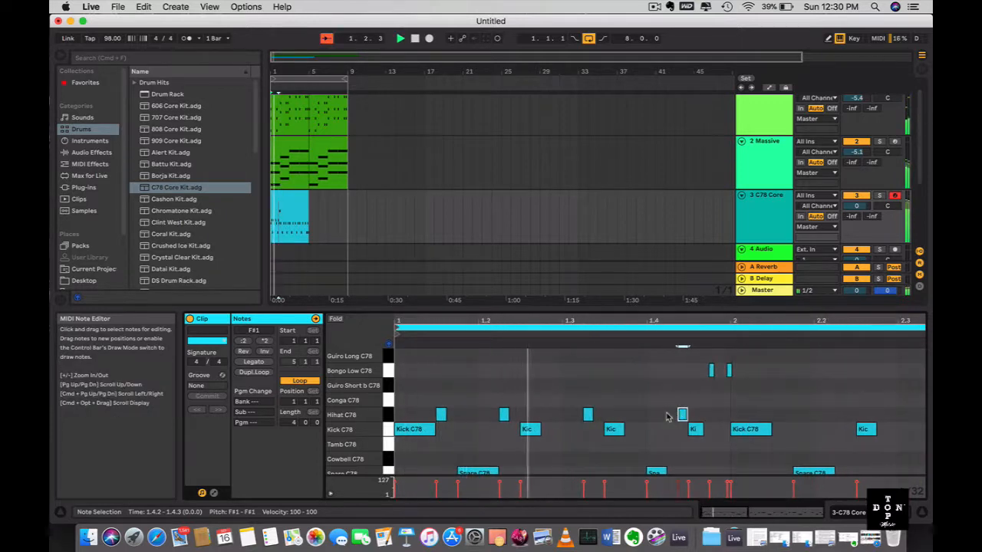
key(Left)
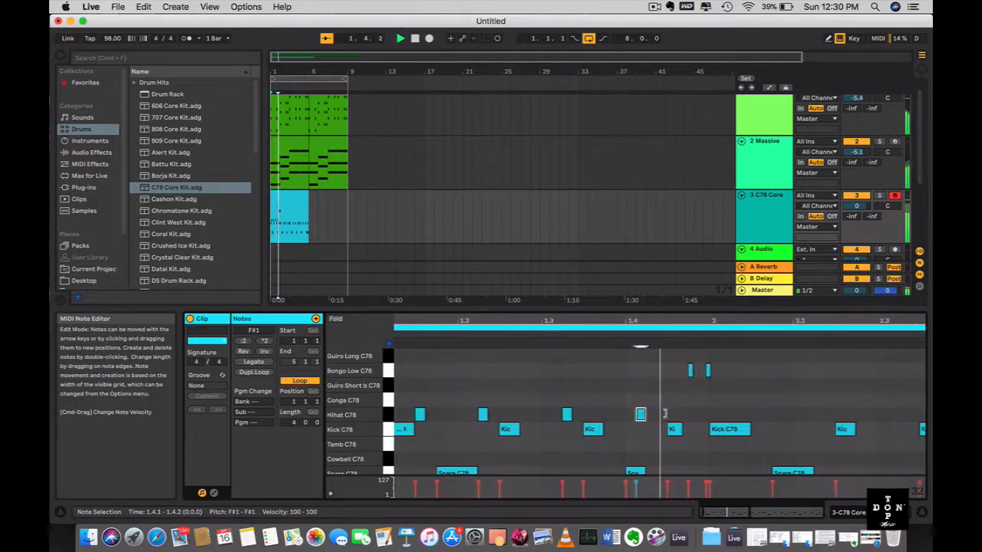
key(Right)
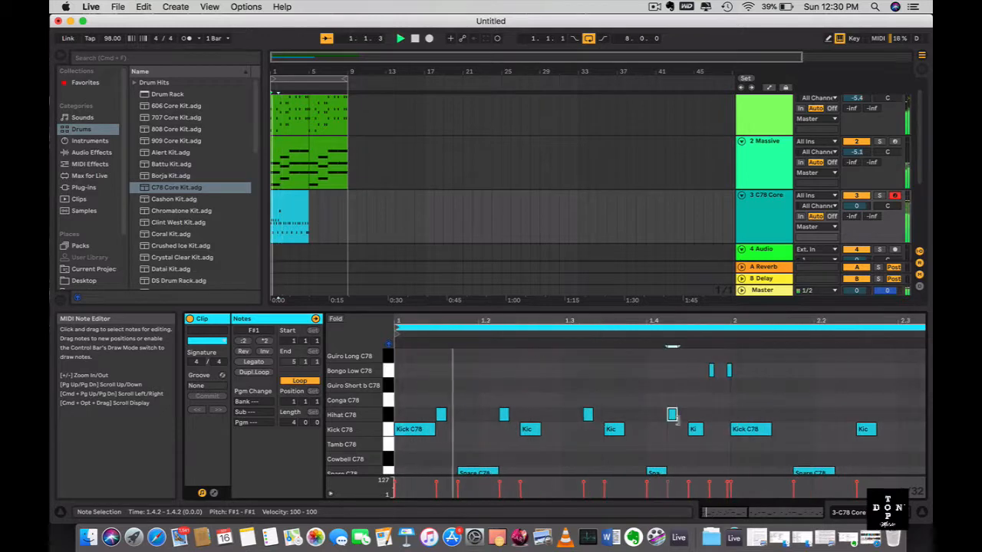
double_click(714, 415)
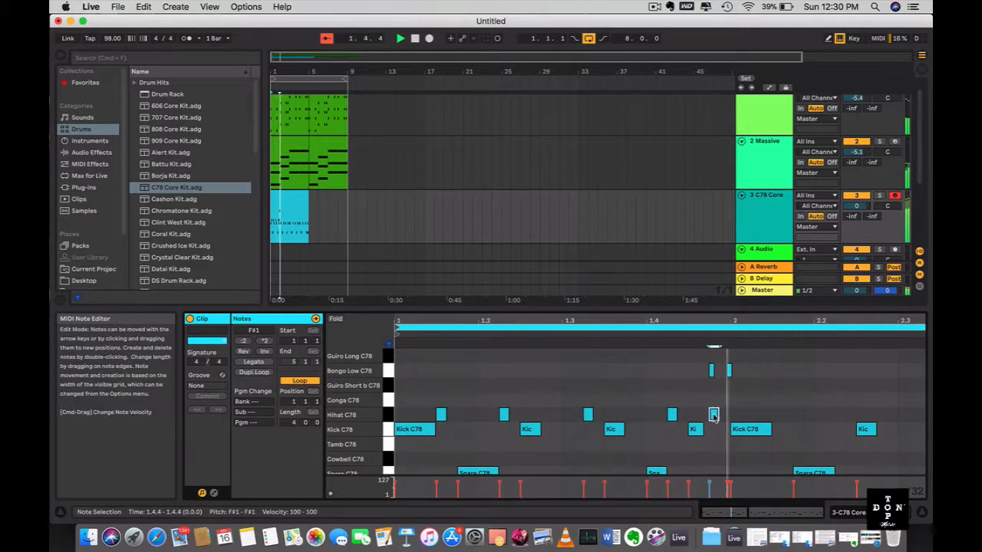
Replace the two Bongo Low C78 notes around the end of bar 1 with short notes at 1.2.3 and 1.4.3.
drag(735, 377, 697, 371)
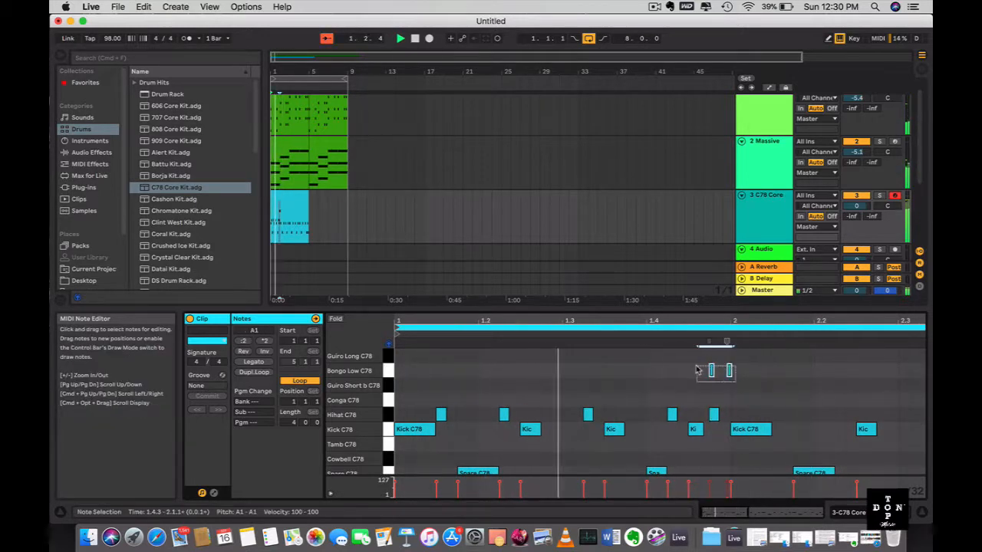
key(Delete)
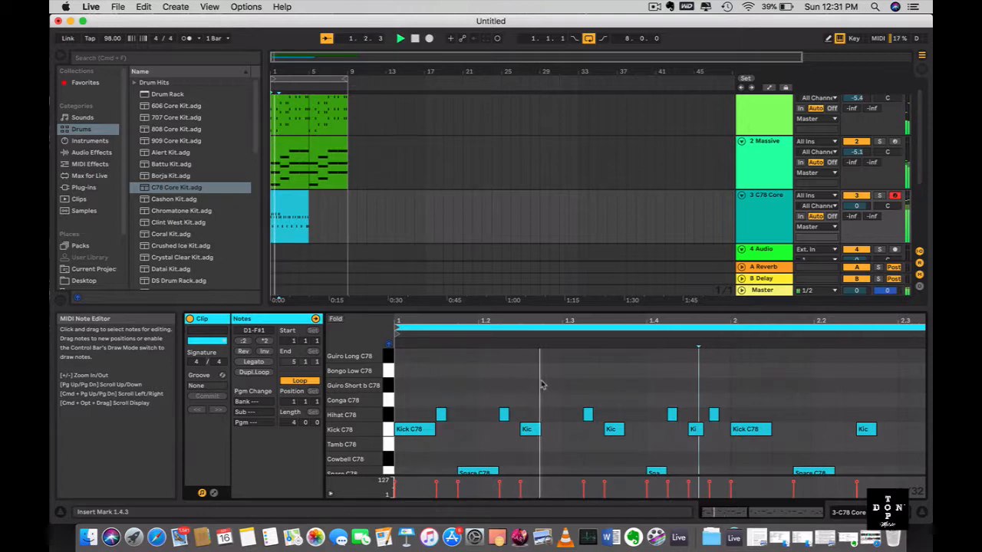
double_click(535, 372)
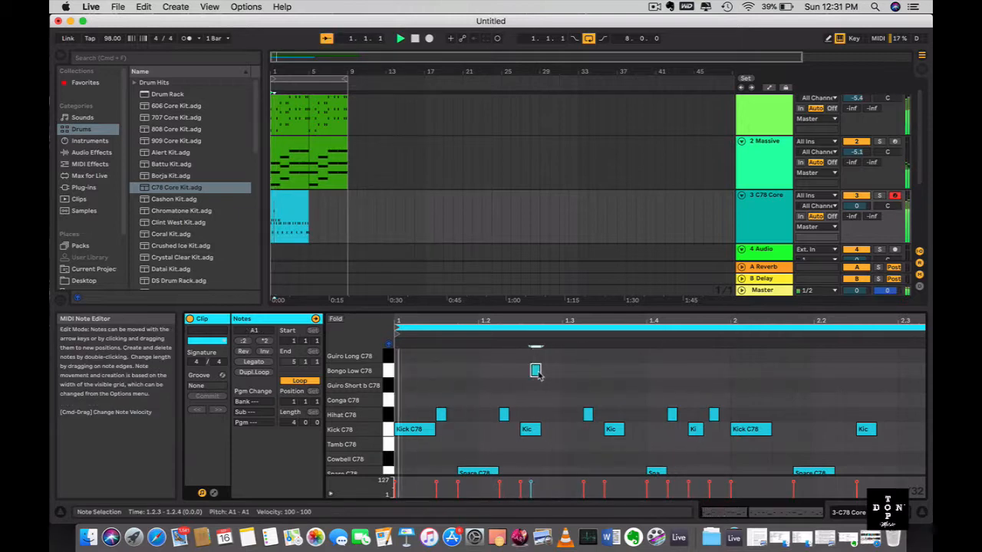
drag(536, 371, 545, 372)
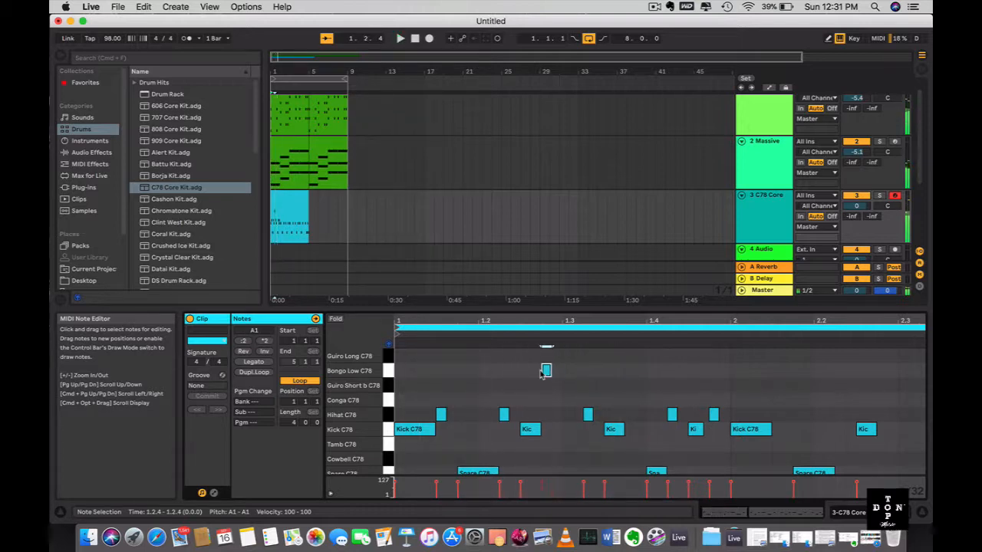
drag(546, 371, 541, 375)
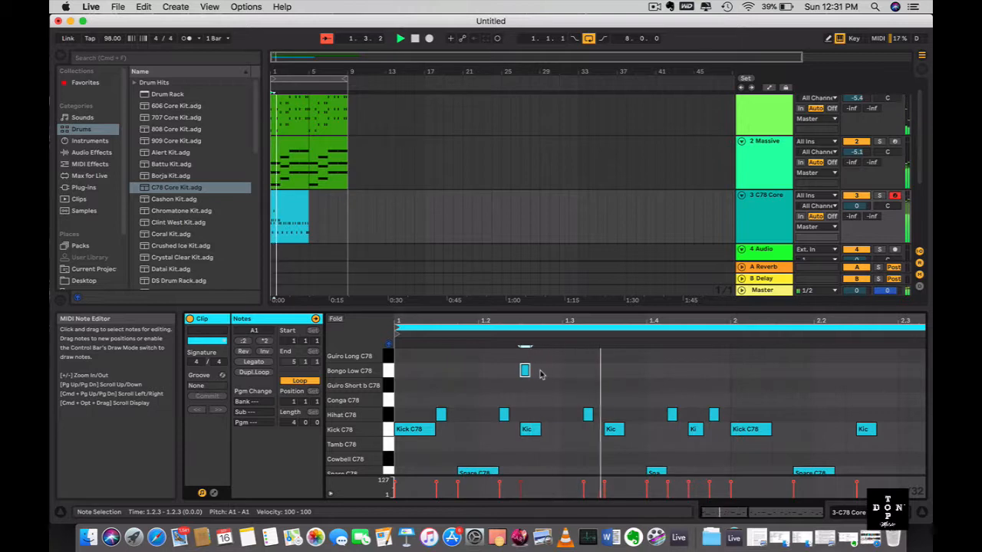
double_click(692, 371)
Duplicate the two Bongo Low C78 notes into bar 2, aligning the copies with 2.2.3 and 2.4.3, and replay the pattern.
drag(715, 381, 426, 339)
key(super+d)
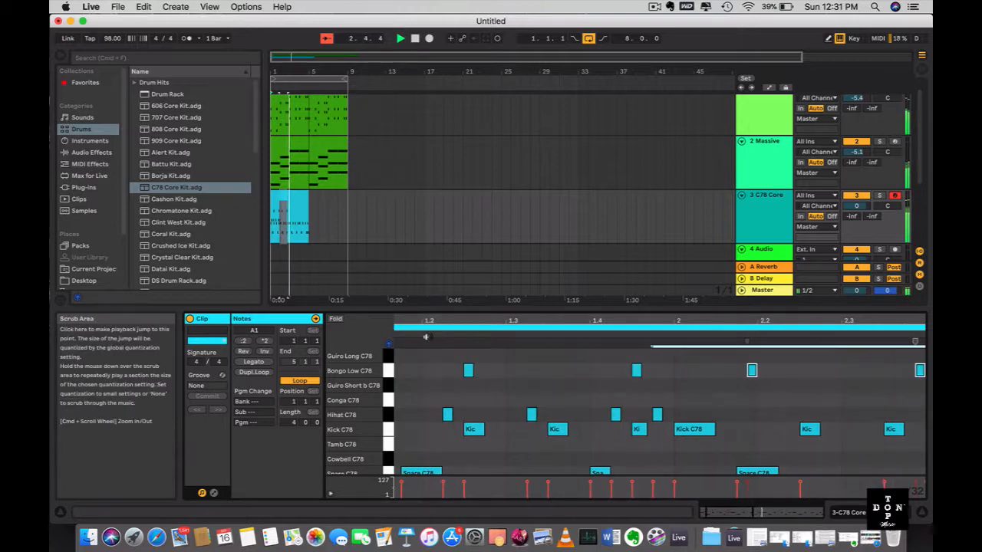
click(426, 336)
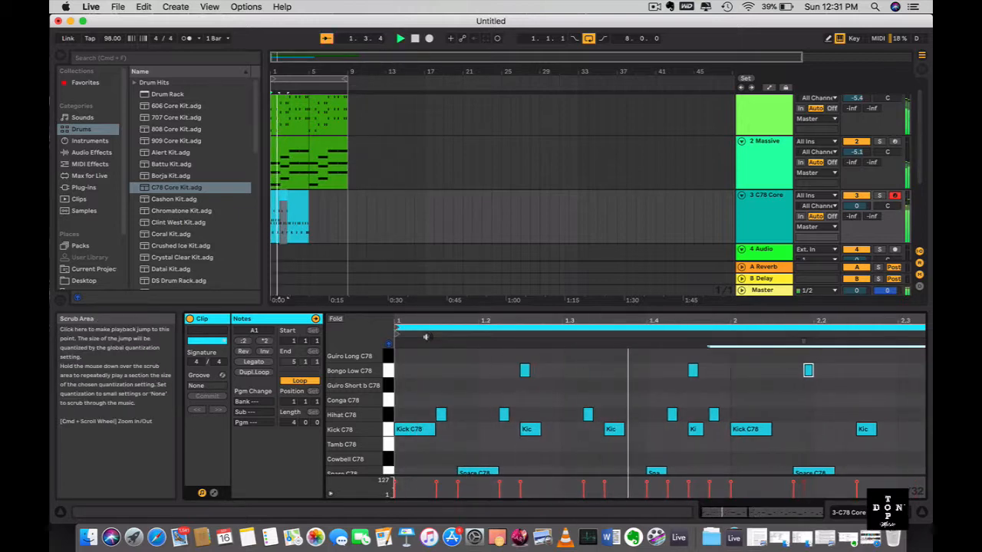
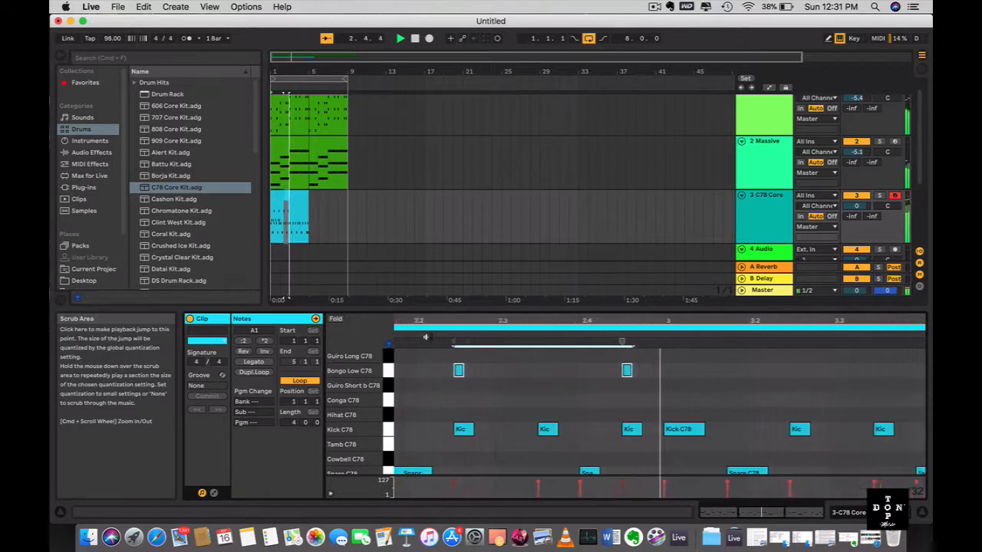
Duplicate the Bongo Low C78 pair into bar 3, shifting the copies to 3.2.3 and 3.4.3.
key(Right)
key(Right)
key(Right)
key(Right)
key(Right)
key(Right)
key(Right)
key(Right)
key(Right)
key(Right)
key(Right)
key(Right)
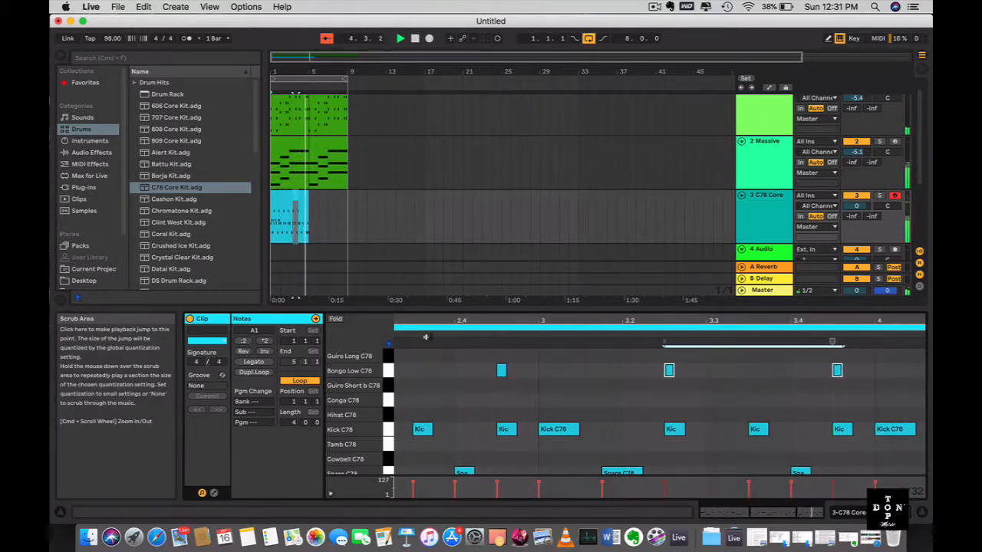
Duplicate the Bongo Low C78 pair into bar 4, shifting the copies in line with the kicks at 4.2.3 and 4.4.3.
key(super+d)
key(Right)
key(Right)
key(Right)
key(Right)
key(Right)
key(Right)
key(Right)
key(Right)
key(Right)
key(Right)
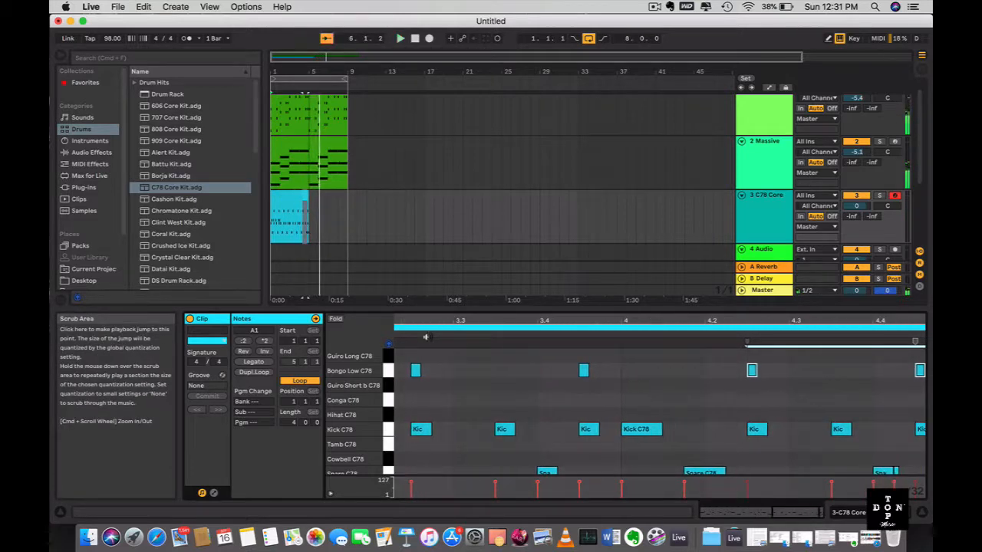
Select the five Hihat C78 notes in bar 1 and duplicate them into bar 2.
scroll(612, 418, down, 2)
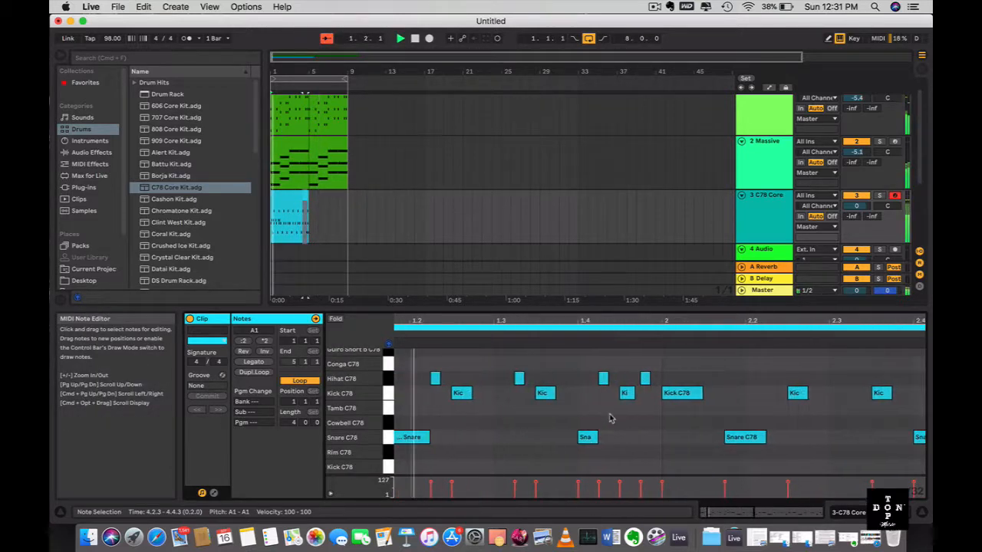
scroll(611, 418, up, 3)
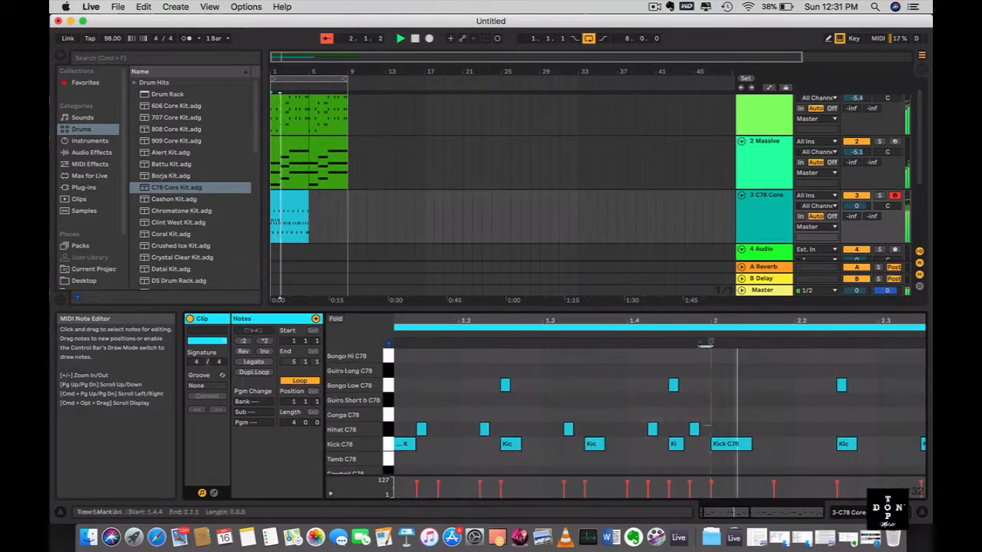
drag(710, 427, 359, 417)
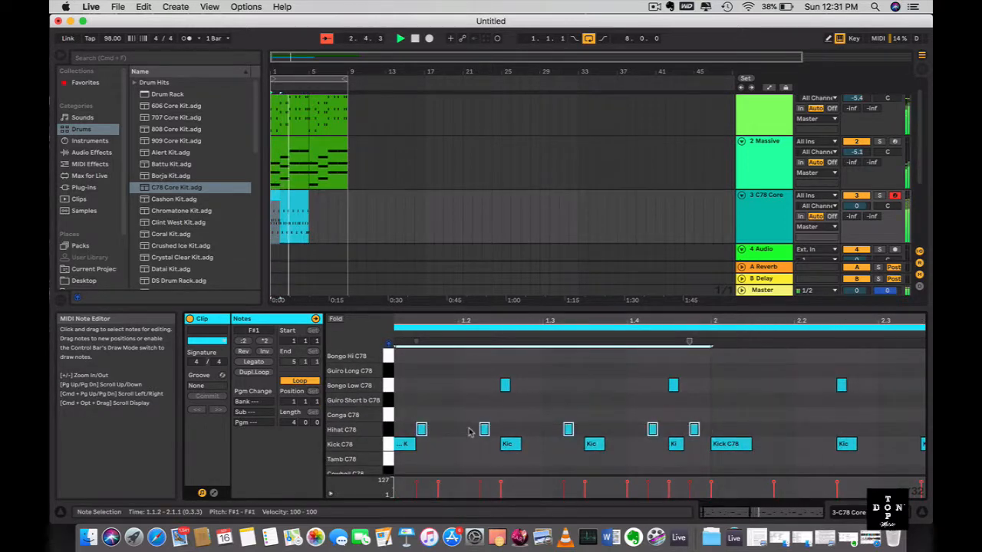
scroll(470, 432, down, 5)
scroll(469, 432, up, 3)
scroll(469, 433, down, 5)
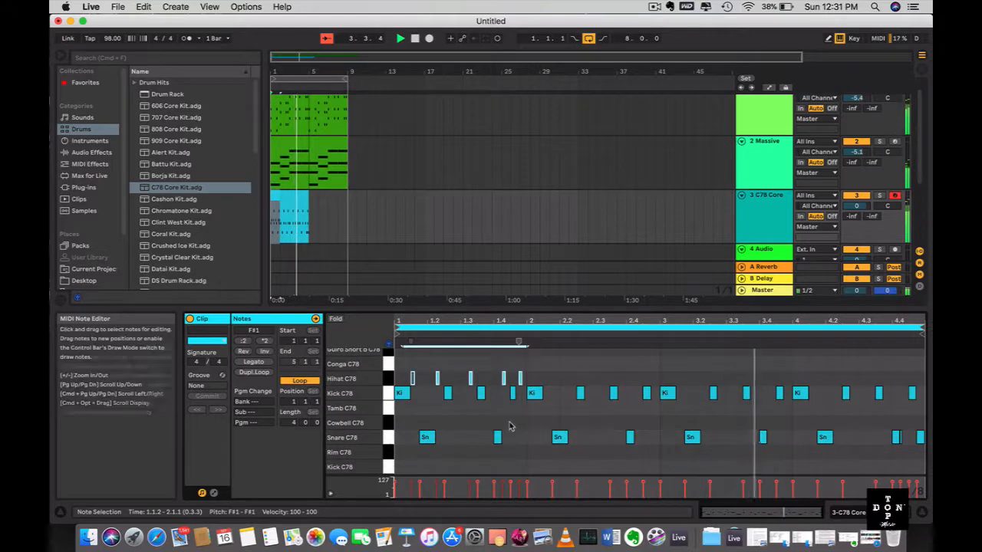
scroll(470, 432, up, 2)
key(super+d)
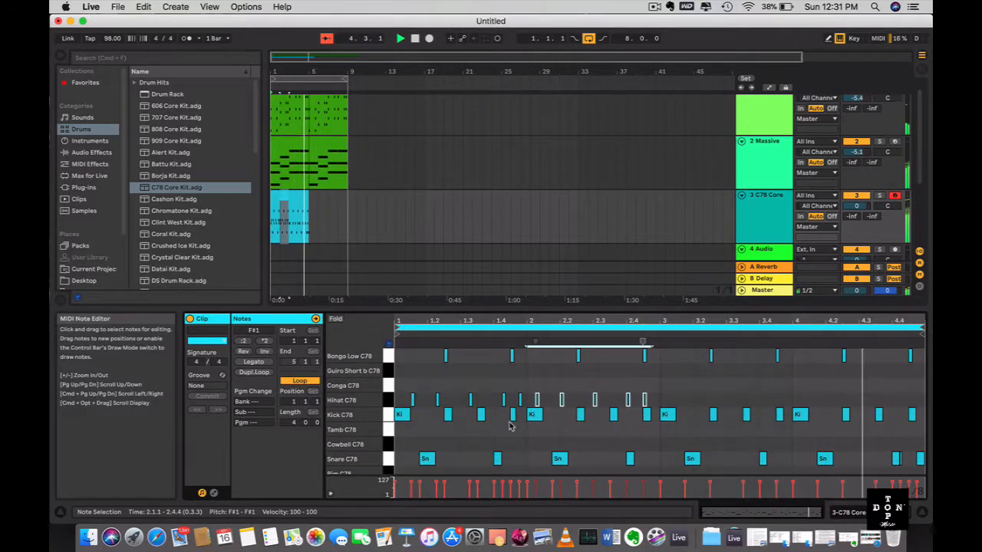
Shift the duplicated Hihat C78 notes in bar 2 later so they start at 2.1.3, and check them in playback.
scroll(511, 427, up, 5)
key(Right)
key(Right)
key(Right)
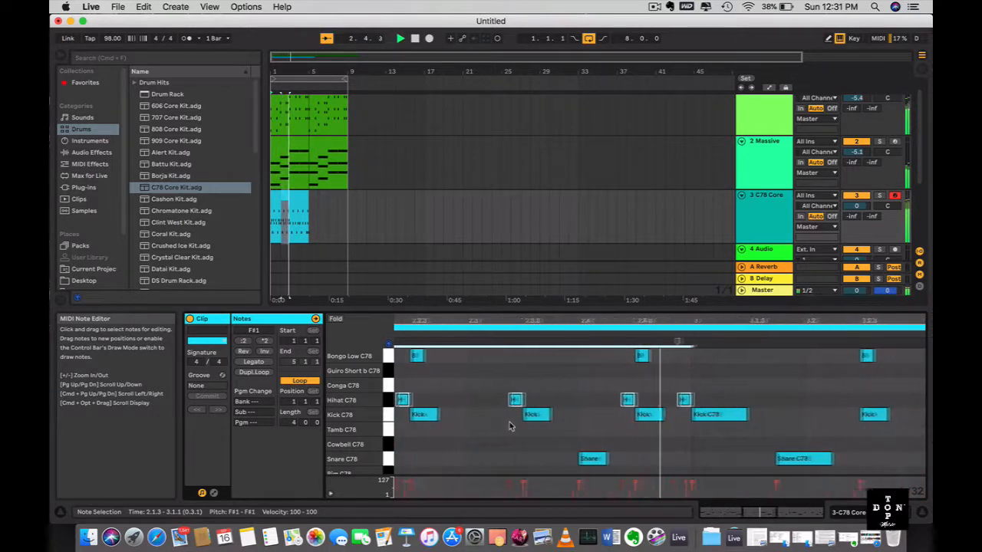
scroll(511, 426, left, 5)
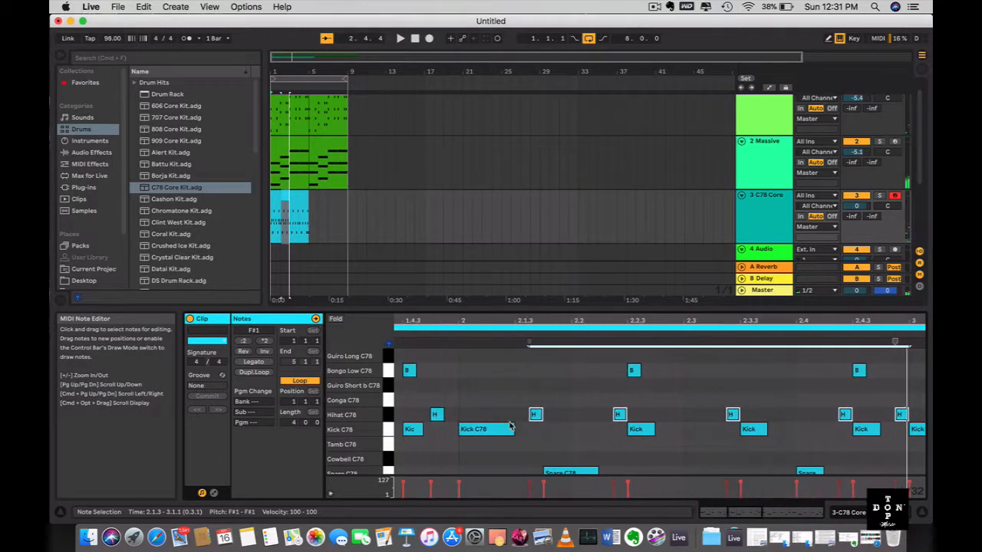
key(space)
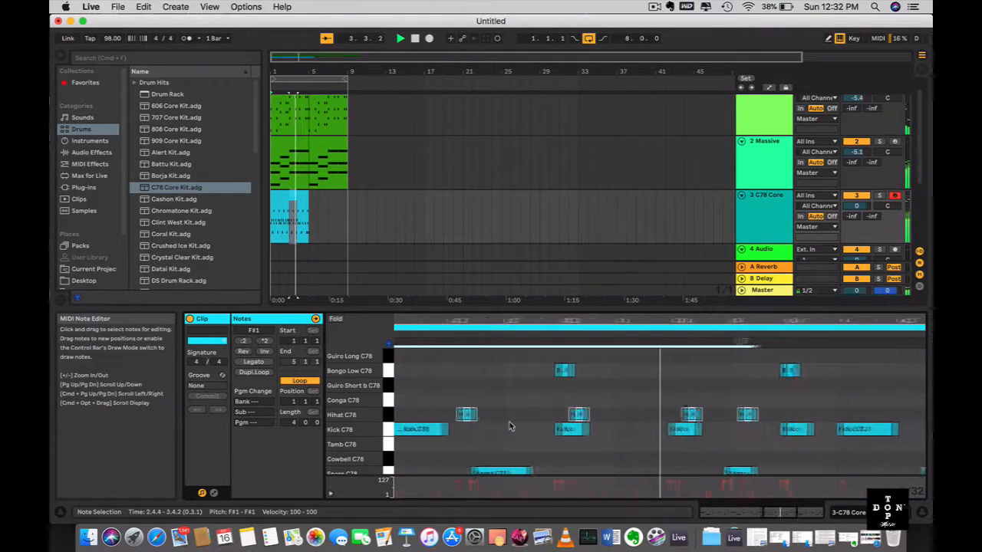
Set the Hihat C78 copy in bar 3 to start at 3.1.3 and replay the pattern from the beginning.
key(space)
key(Right)
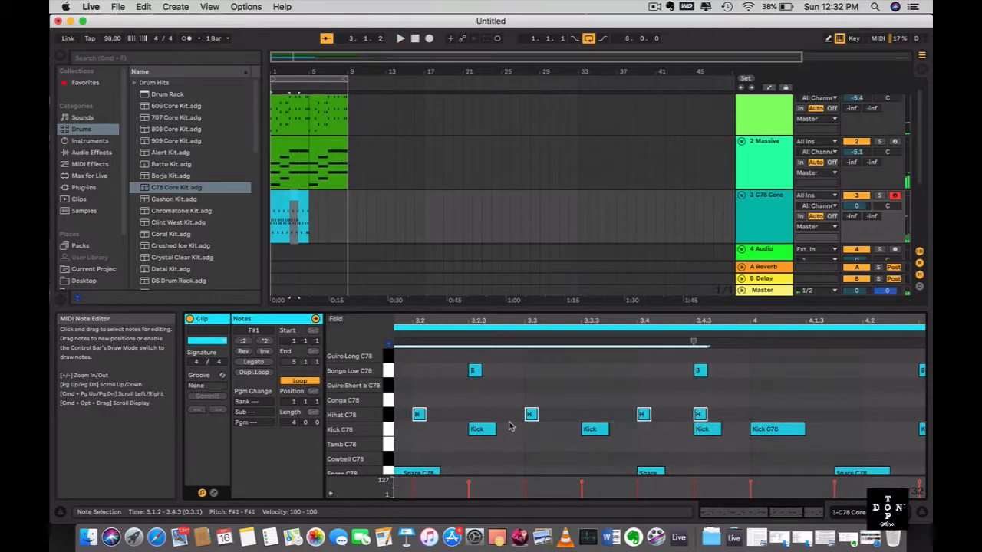
scroll(510, 426, left, 5)
scroll(510, 427, up, 1)
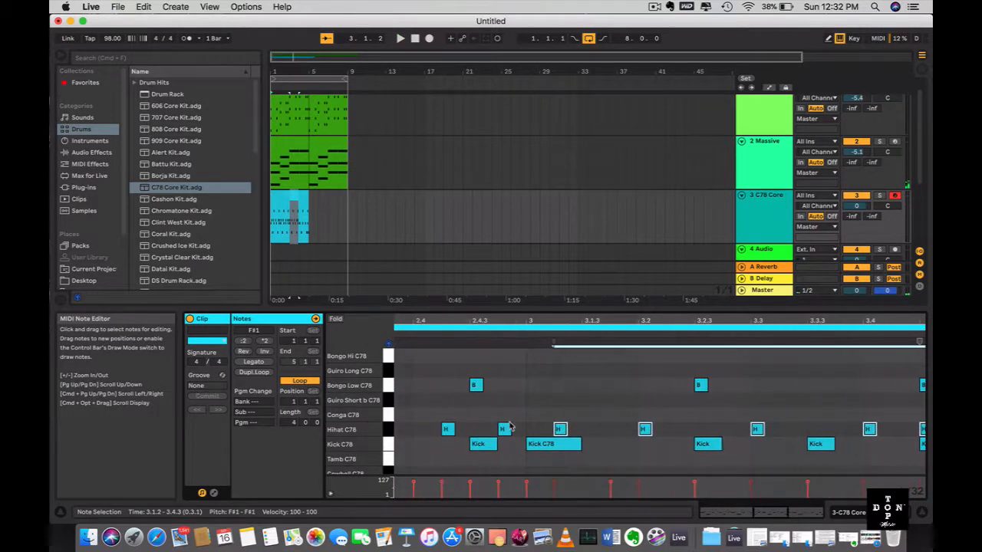
key(Right)
key(space)
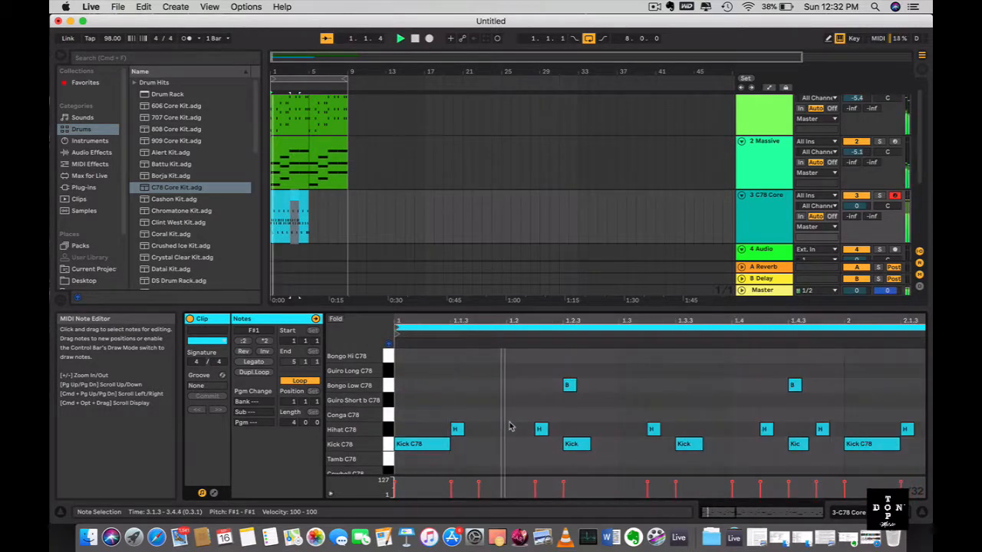
Duplicate the five Hihat C78 notes into bar 4, shifting the copy to start at 4.1.3.
scroll(511, 427, right, 5)
scroll(511, 426, up, 1)
scroll(512, 427, right, 10)
scroll(512, 427, down, 2)
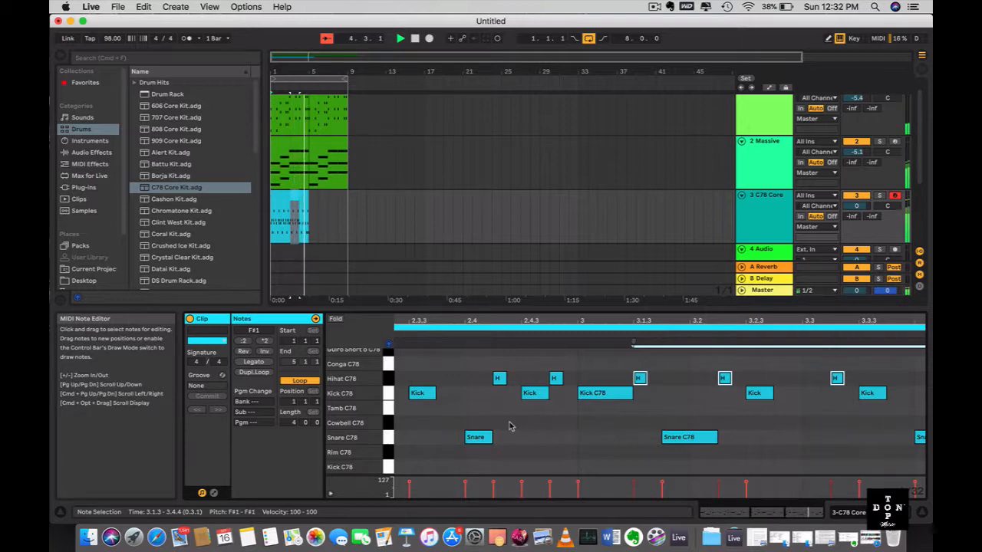
scroll(512, 427, right, 8)
scroll(512, 426, up, 1)
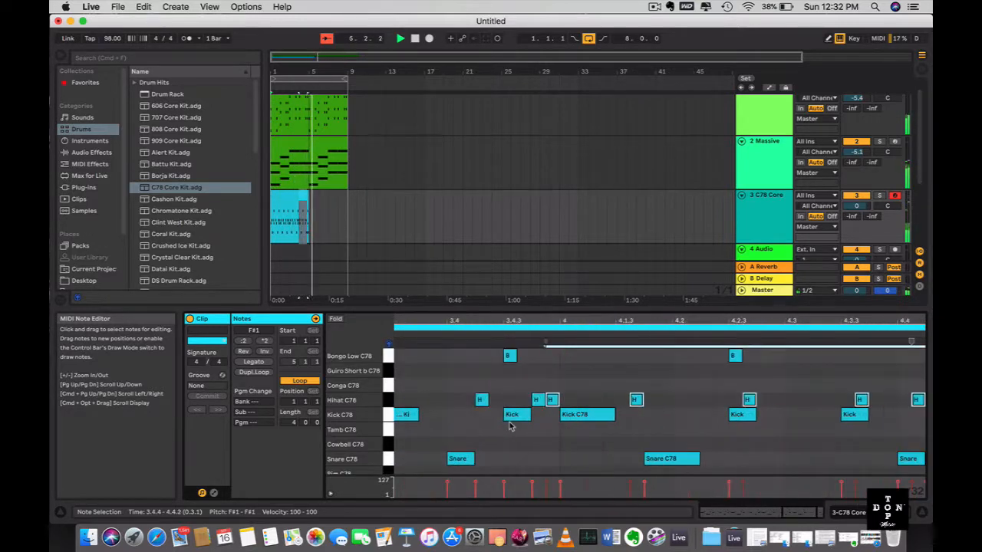
scroll(512, 427, right, 2)
scroll(512, 427, right, 2)
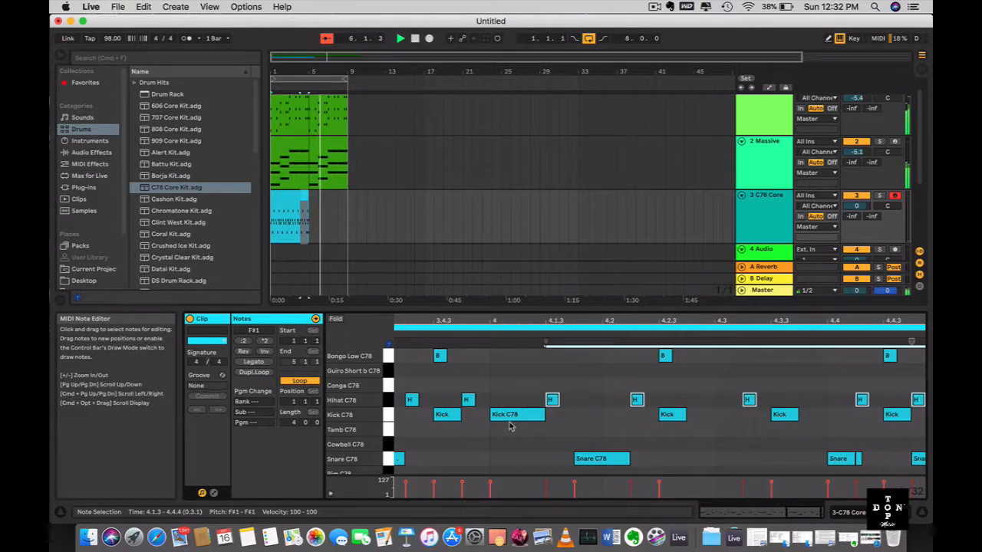
scroll(510, 427, up, 1)
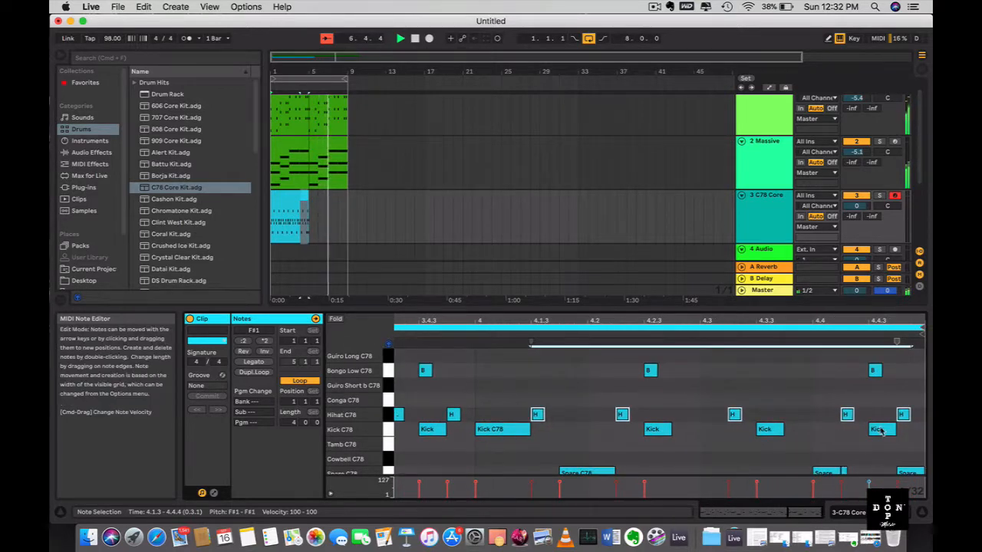
Add a short Hihat C78 note halfway between 4.4.3 and 4.4.4 on a 1/64 grid.
scroll(881, 431, down, 2)
scroll(881, 431, down, 3)
scroll(882, 432, up, 6)
scroll(881, 431, right, 4)
scroll(881, 431, up, 3)
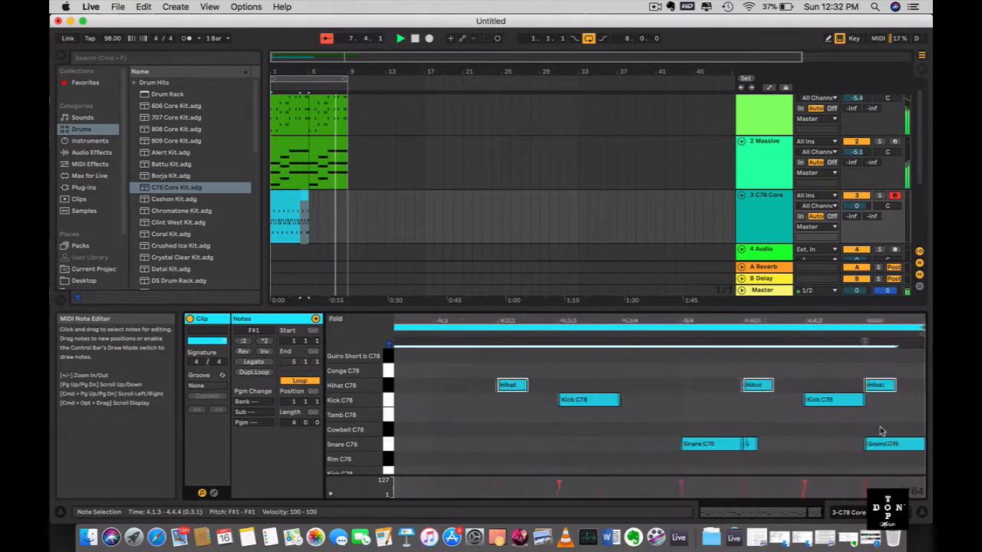
scroll(881, 431, up, 1)
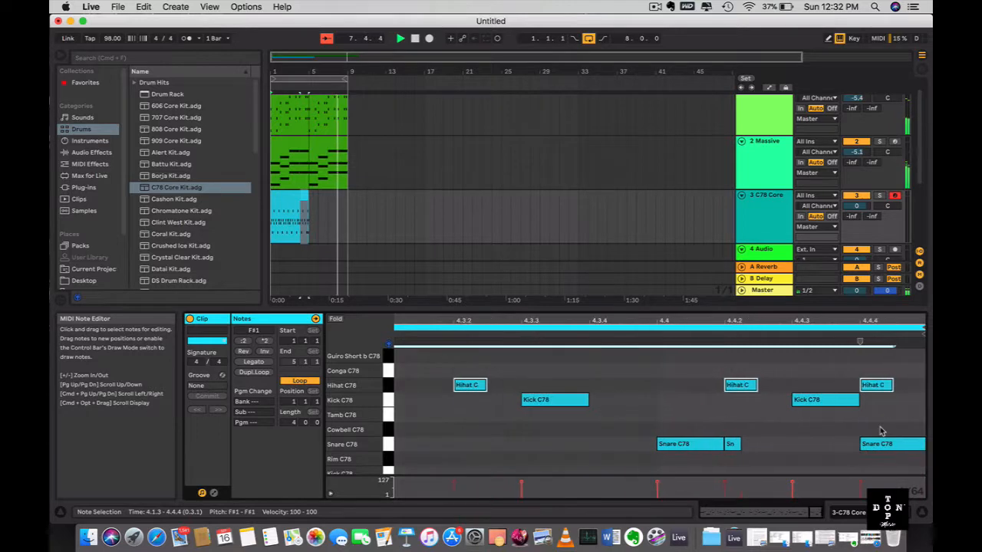
double_click(834, 386)
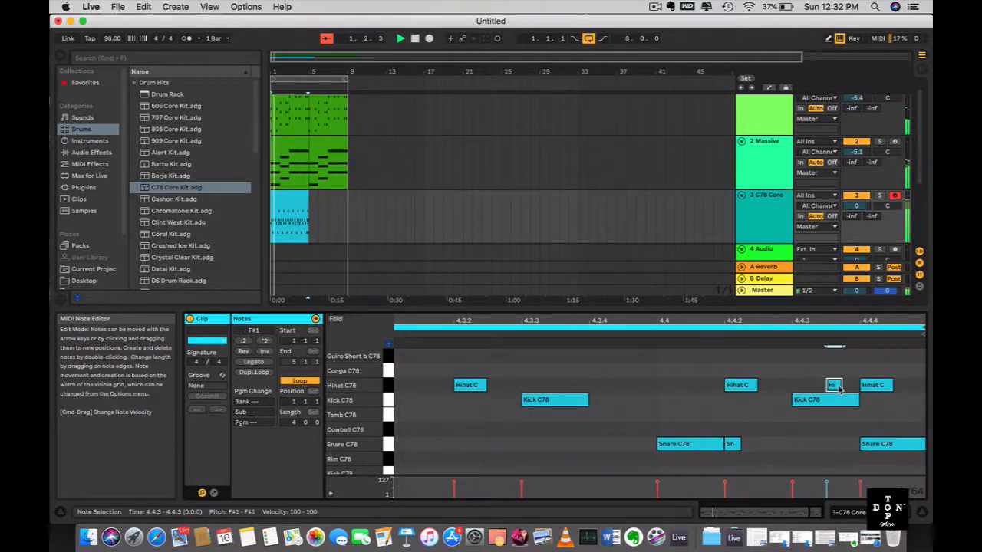
Fill the gap up to 4.4.4 with a roll of 1/256 Hihat C78 notes.
scroll(836, 386, up, 4)
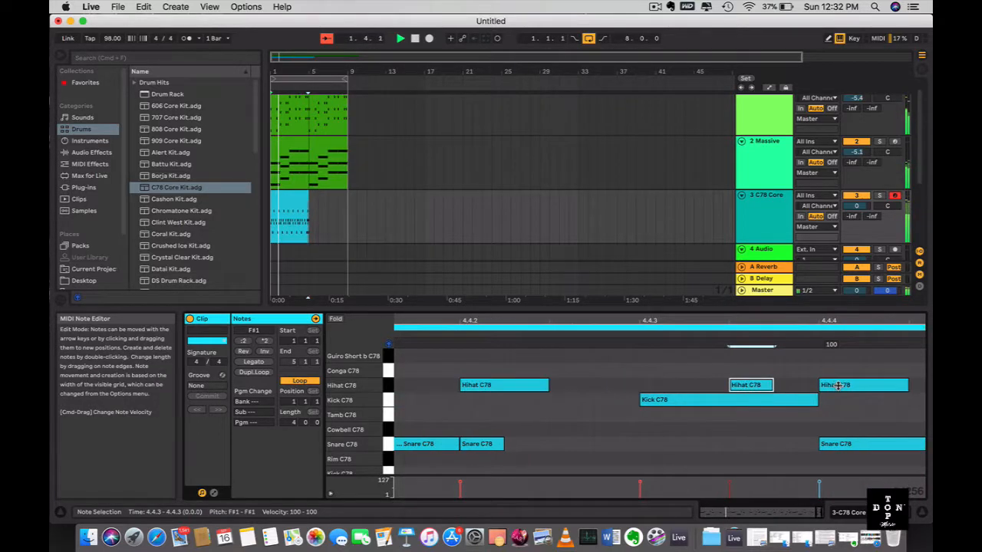
double_click(778, 386)
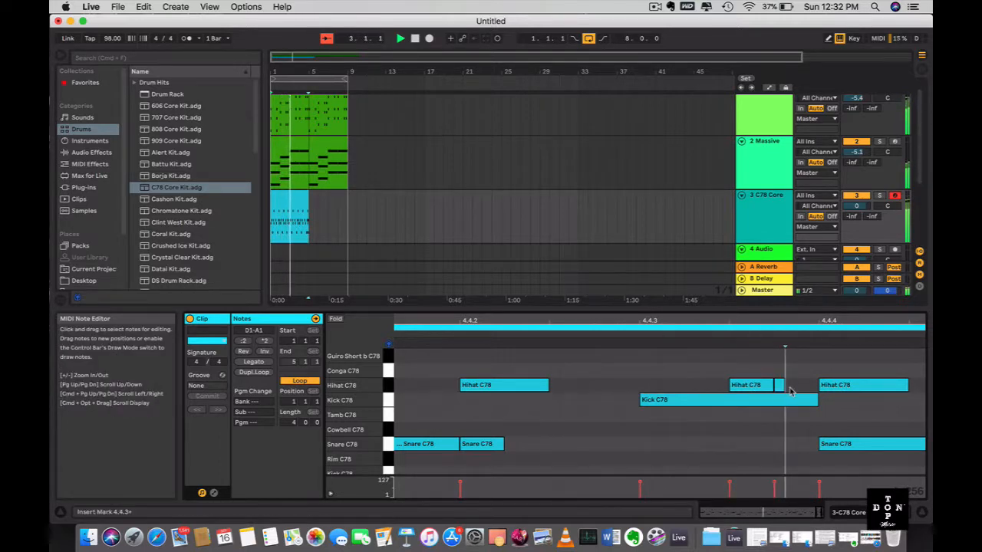
double_click(801, 385)
double_click(813, 385)
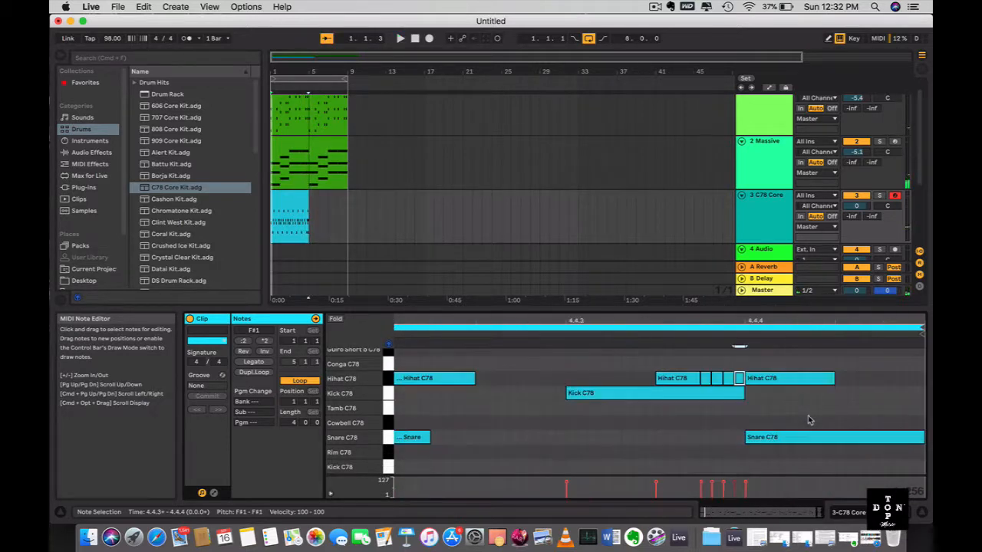
Lengthen the first 1/256 Hihat C78 roll note to two grid units and delete the other tiny notes before 4.4.4.
double_click(716, 379)
drag(712, 378, 718, 377)
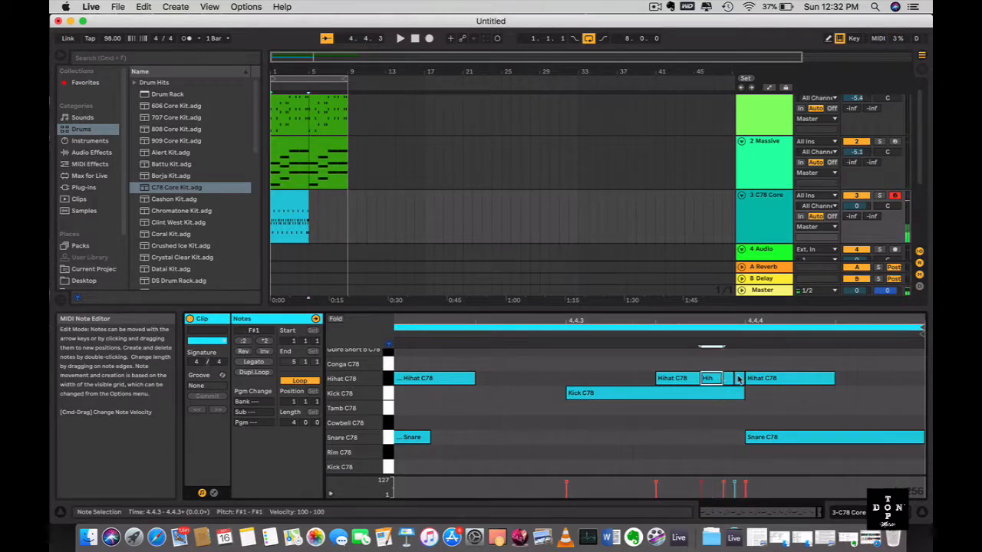
click(736, 378)
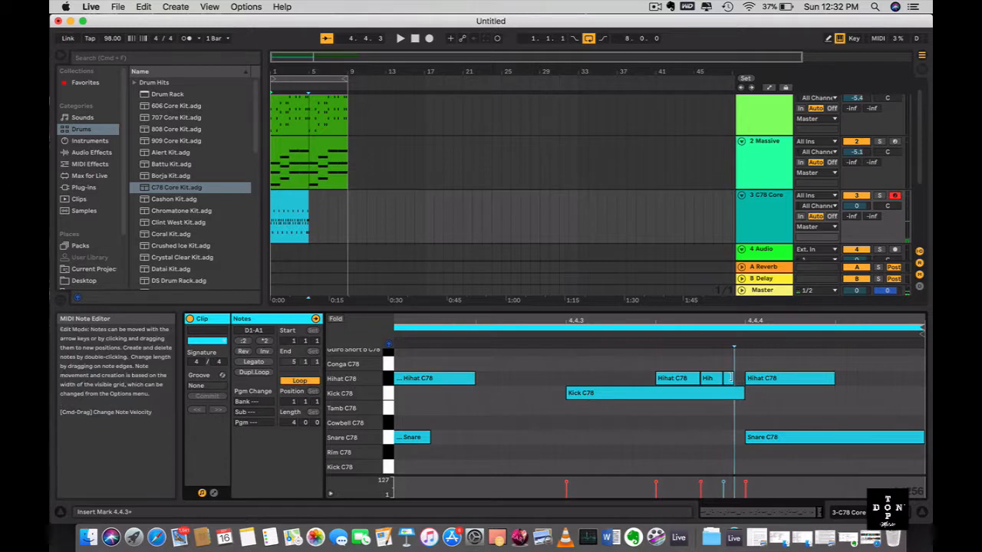
double_click(736, 379)
click(535, 335)
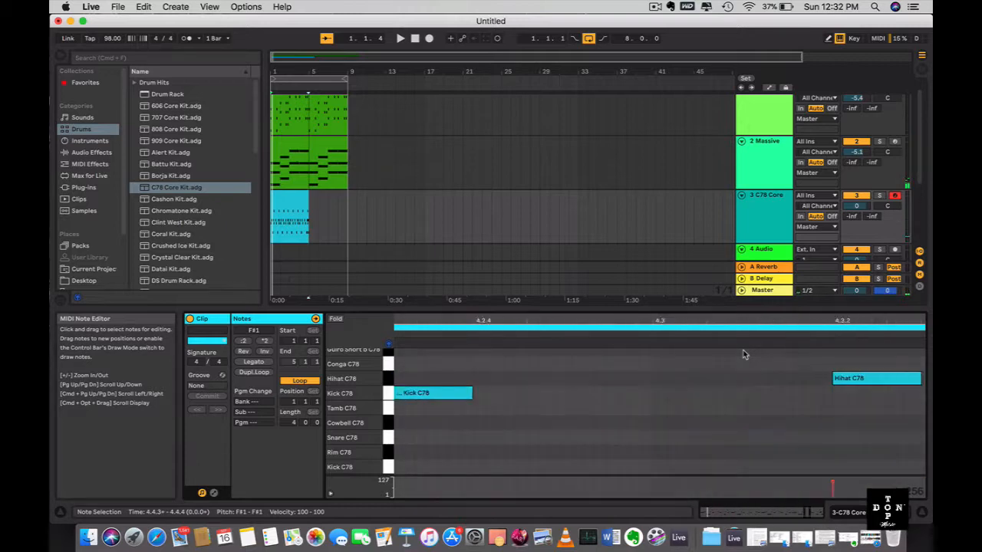
key(Delete)
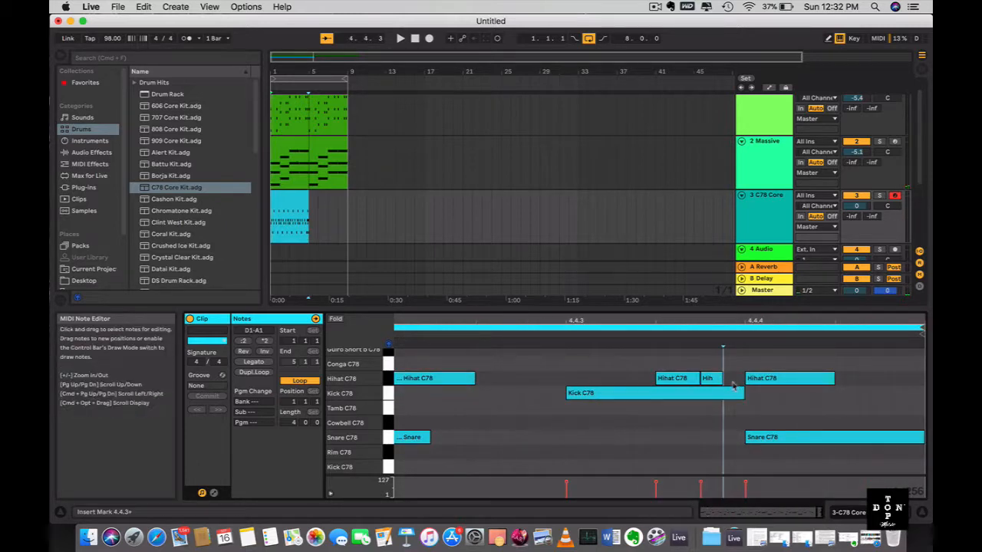
Extend the last short Hihat C78 note before 4.4.4 up to 4.4.4 and try a tiny Hihat C78 note after the 4.4.4 hit.
drag(721, 378, 741, 379)
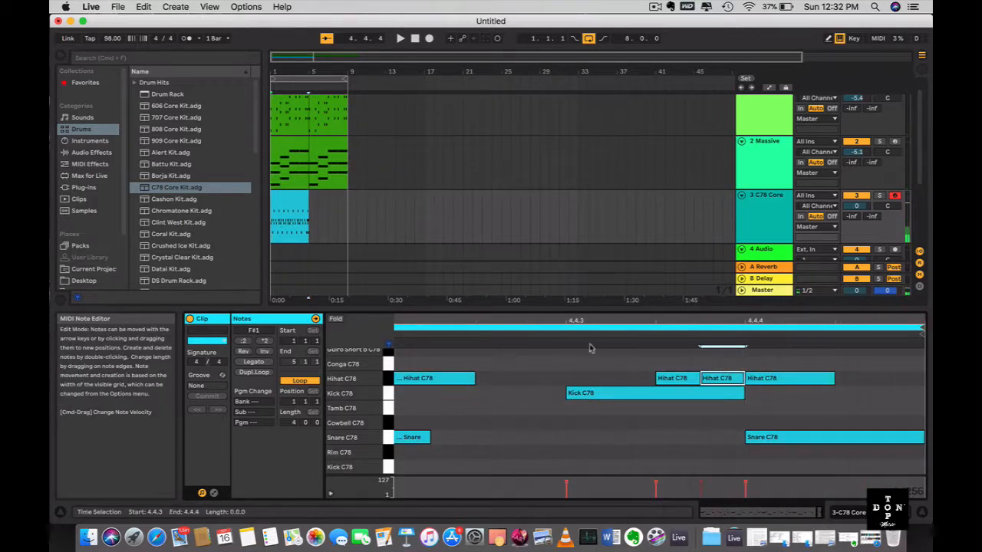
key(space)
click(739, 378)
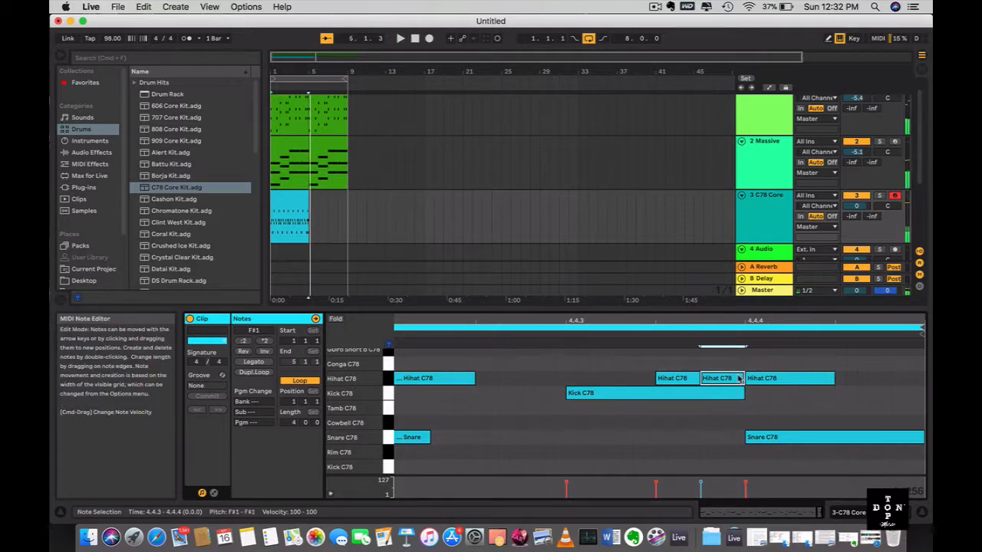
double_click(862, 378)
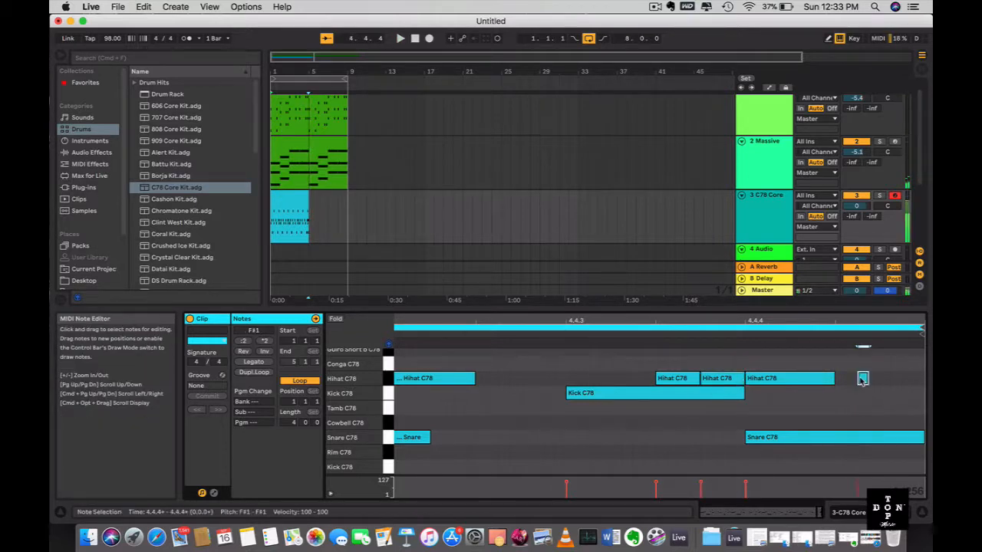
key(space)
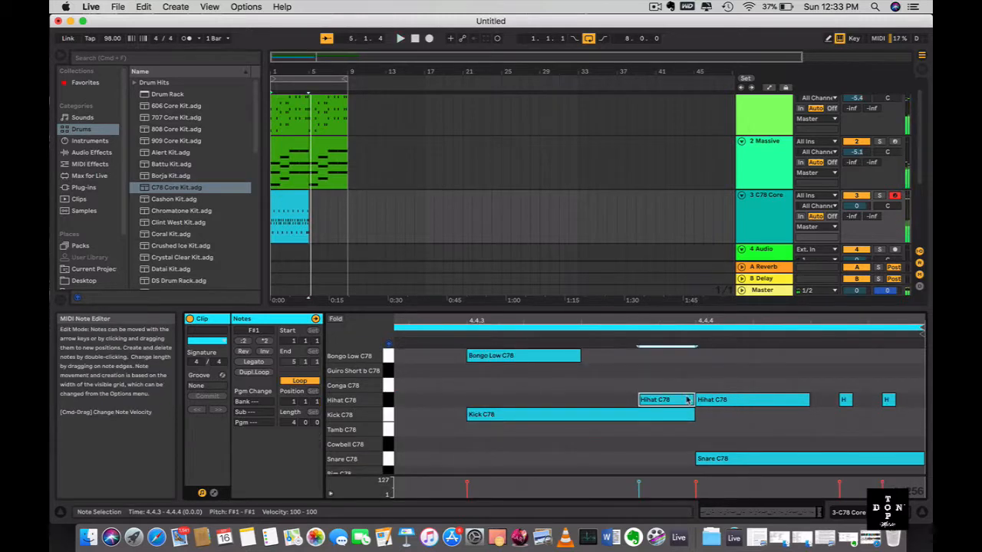
Delete the remaining short Hihat C78 roll note before 4.4.4 and the tiny hi-hat notes after the 4.4.4 hit.
double_click(687, 400)
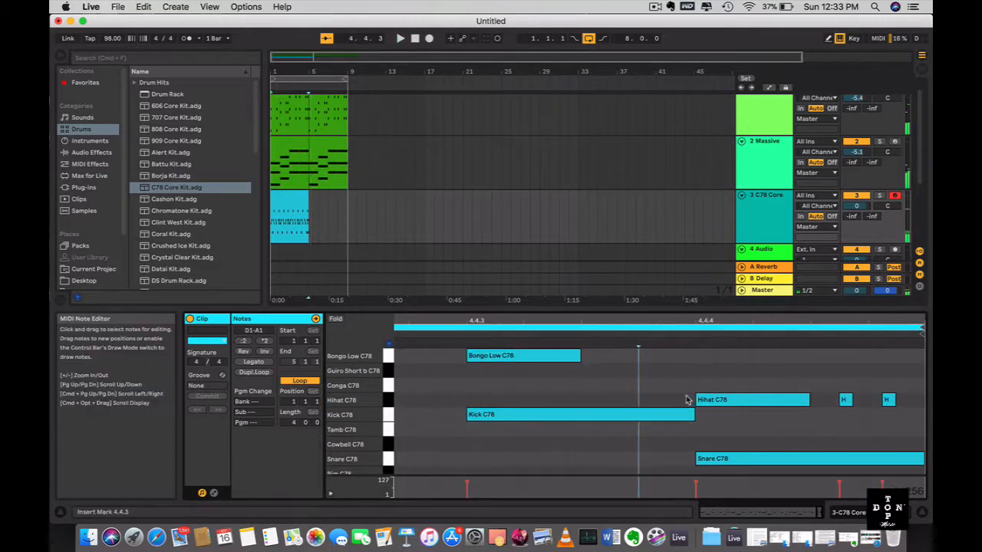
double_click(888, 400)
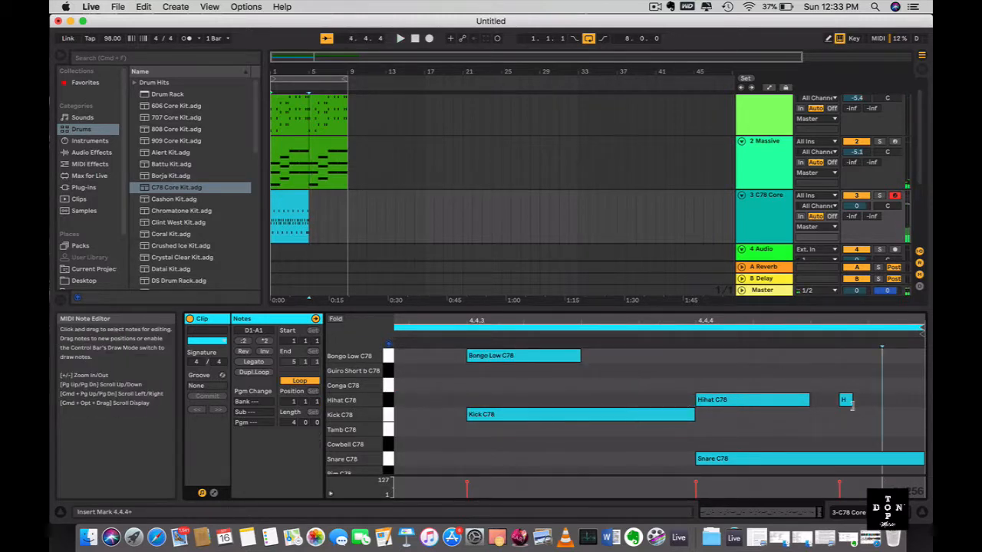
click(849, 402)
scroll(707, 405, left, 8)
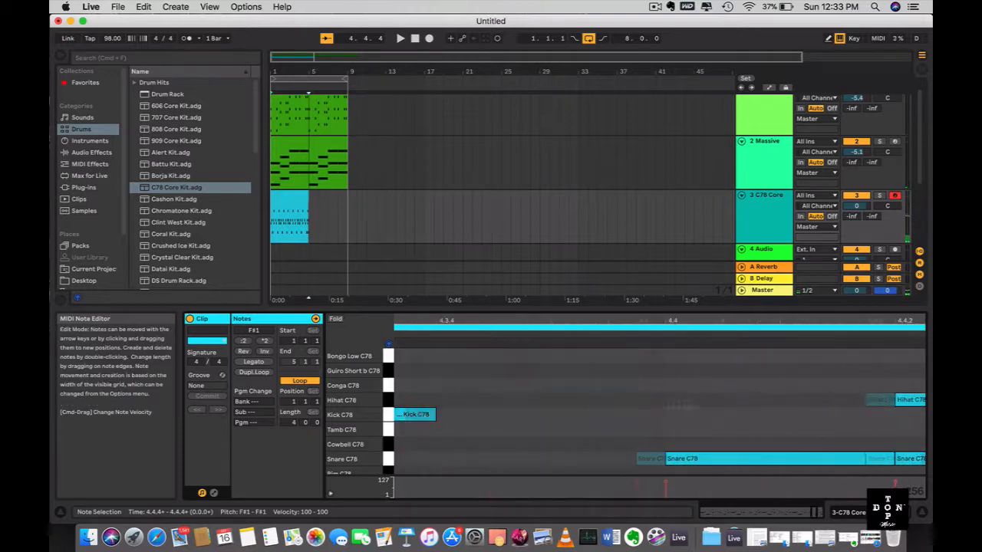
Copy the Snare C78 pattern of all four bars onto the Rim C78 row.
scroll(381, 429, down, 1)
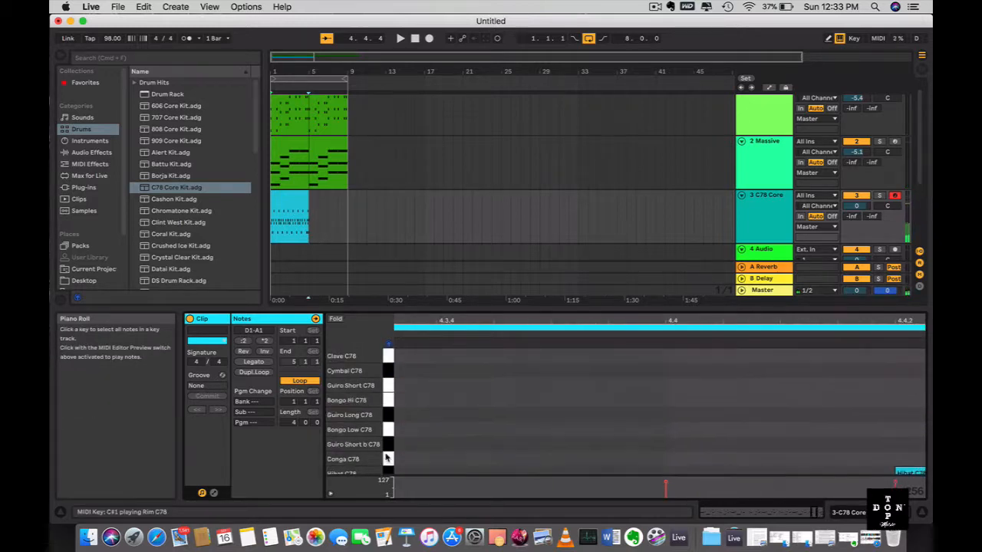
scroll(474, 463, down, 10)
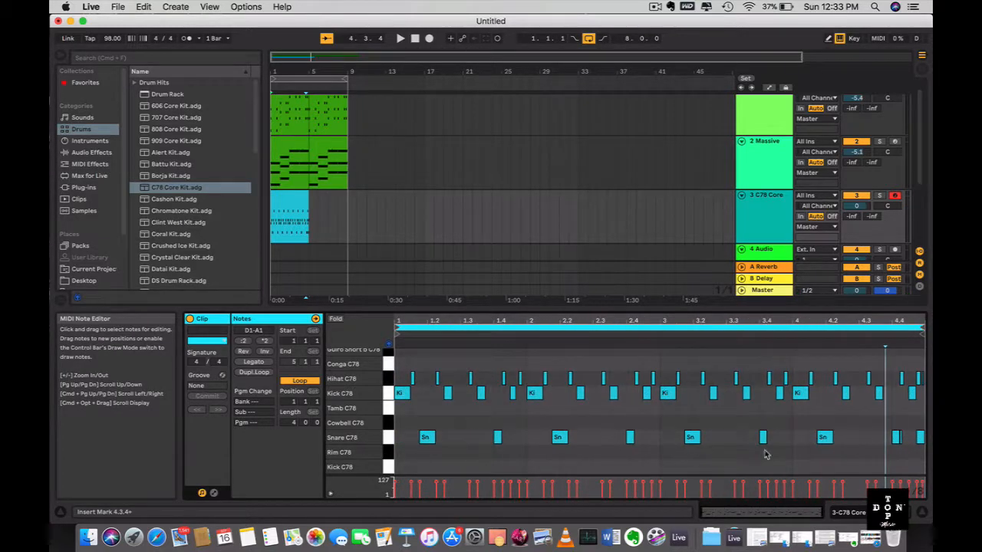
drag(923, 455, 429, 455)
Delete the Rim C78 notes that double the long snare hit near beat 2 of each bar.
click(427, 453)
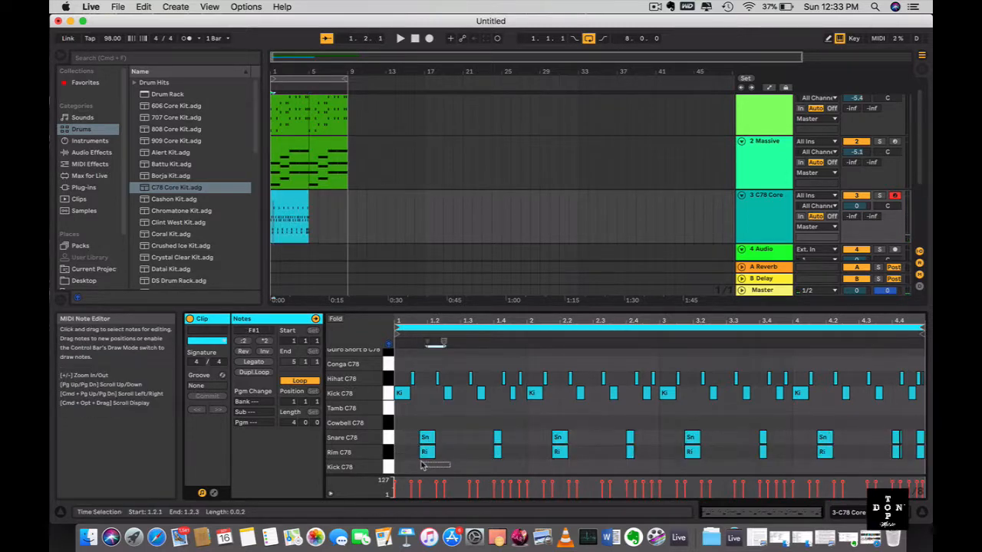
key(space)
drag(427, 453, 823, 454)
key(Delete)
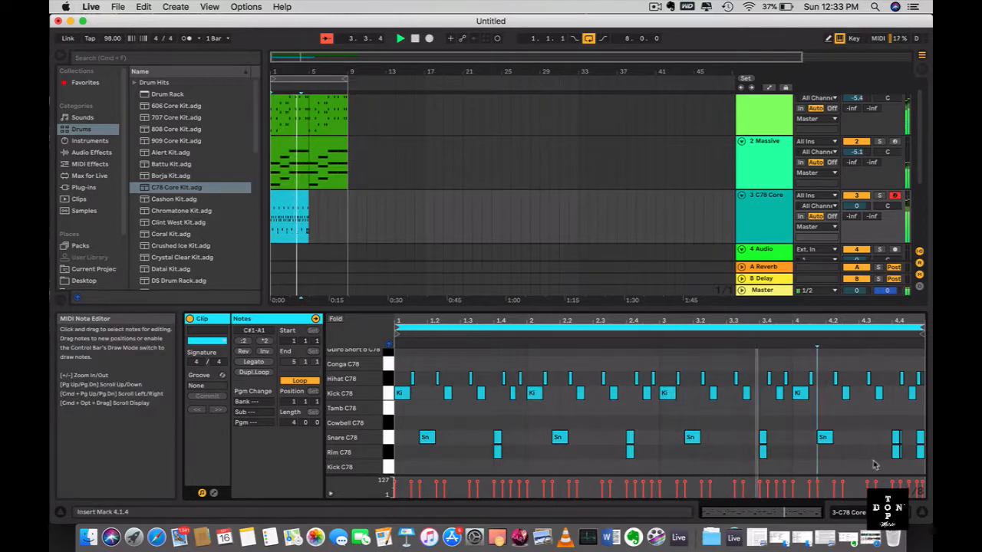
Lower the velocity of all remaining Rim C78 notes to 67 and play the pattern back.
drag(472, 447, 931, 453)
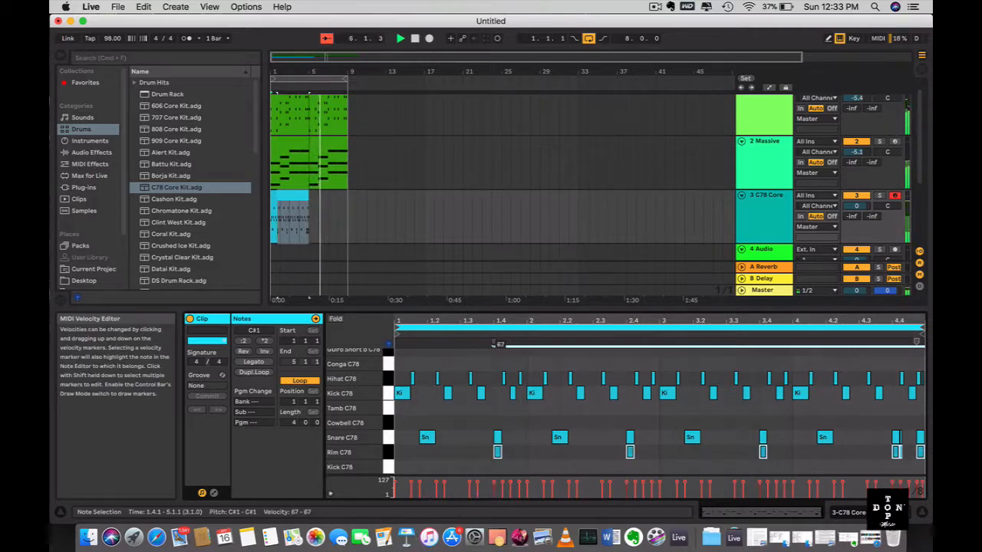
key(space)
key(space)
key(space)
Copy the four-bar kick pattern onto the lower Kick C78 row (C1) and set the copies' velocity to 85.
click(389, 467)
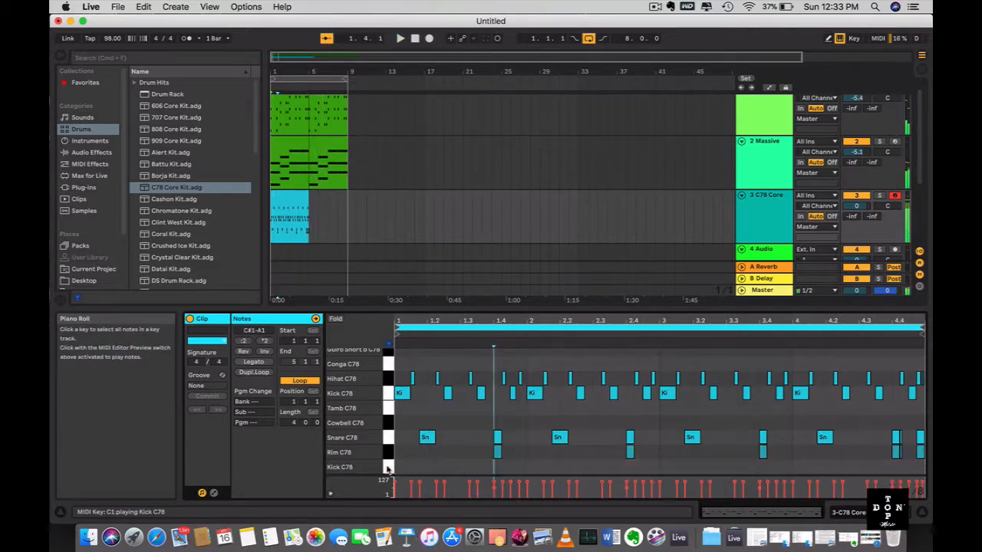
click(387, 468)
drag(917, 406, 403, 483)
key(space)
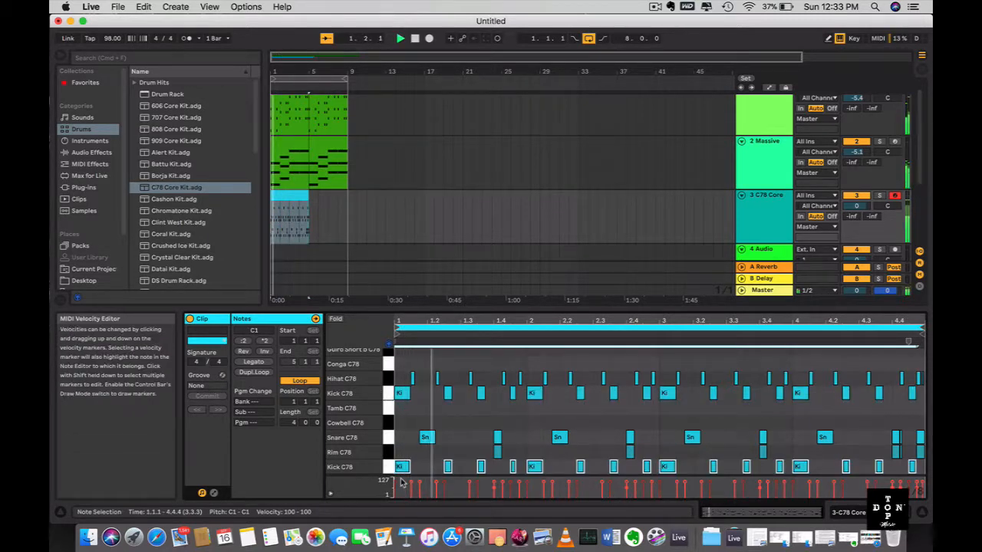
drag(444, 482, 445, 484)
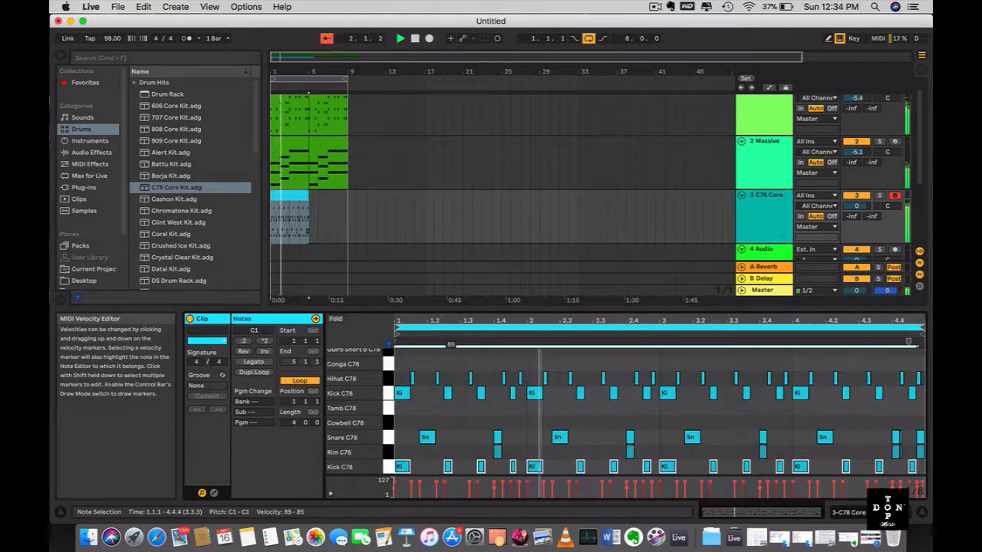
key(space)
Add Tamb C78 notes at 2.4.3 with velocity 23 and at 4.4.3 with velocity 34.
click(387, 412)
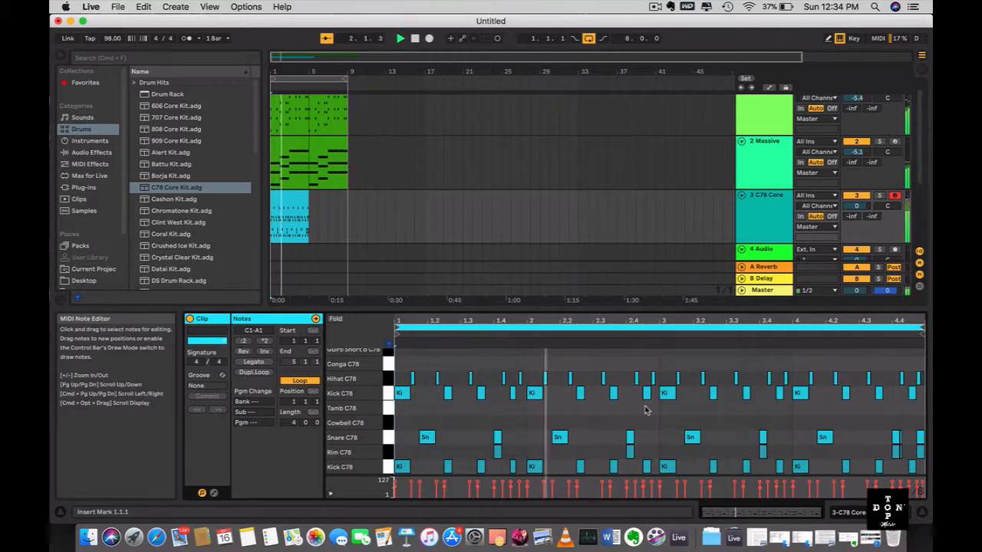
double_click(649, 408)
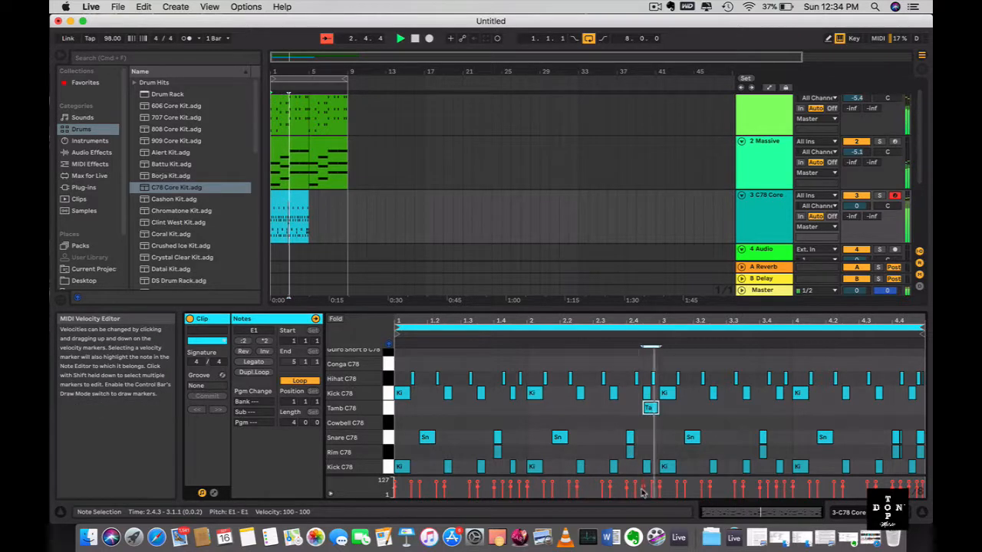
drag(644, 485, 643, 495)
key(space)
key(space)
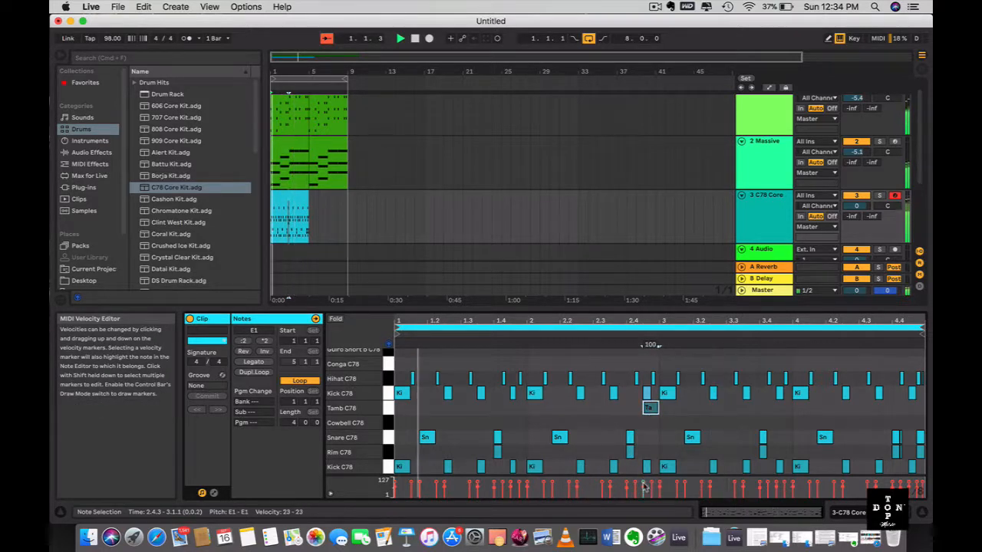
double_click(914, 408)
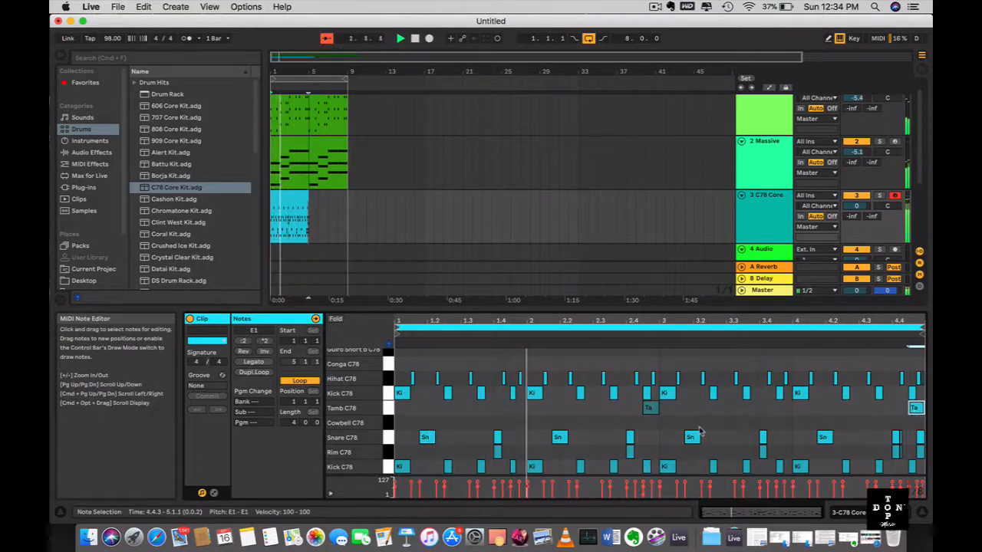
drag(915, 485, 914, 492)
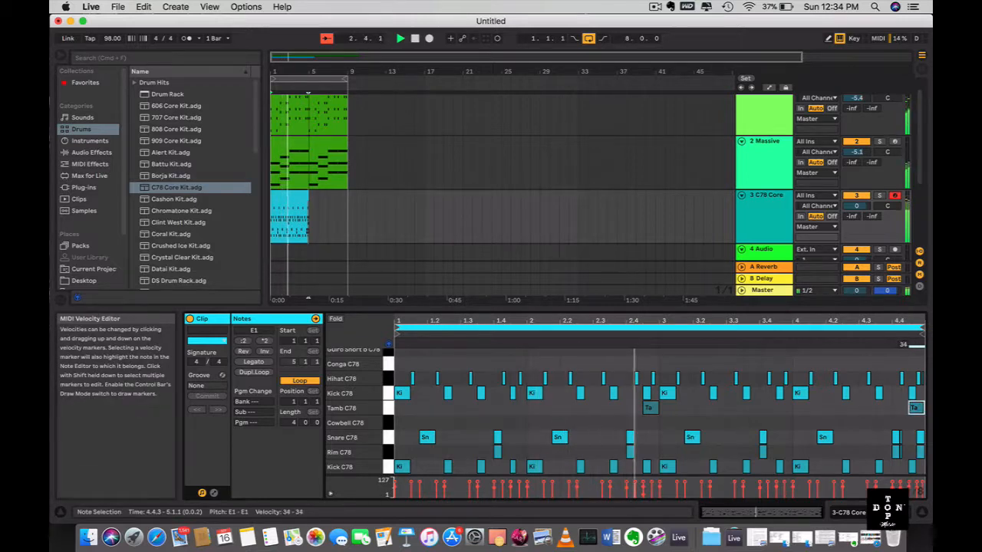
Copy the Hihat C78 note at 1.2.2 up to the Cymbal C78 row and place a second cymbal copy just after 1.4.2.
scroll(388, 370, up, 3)
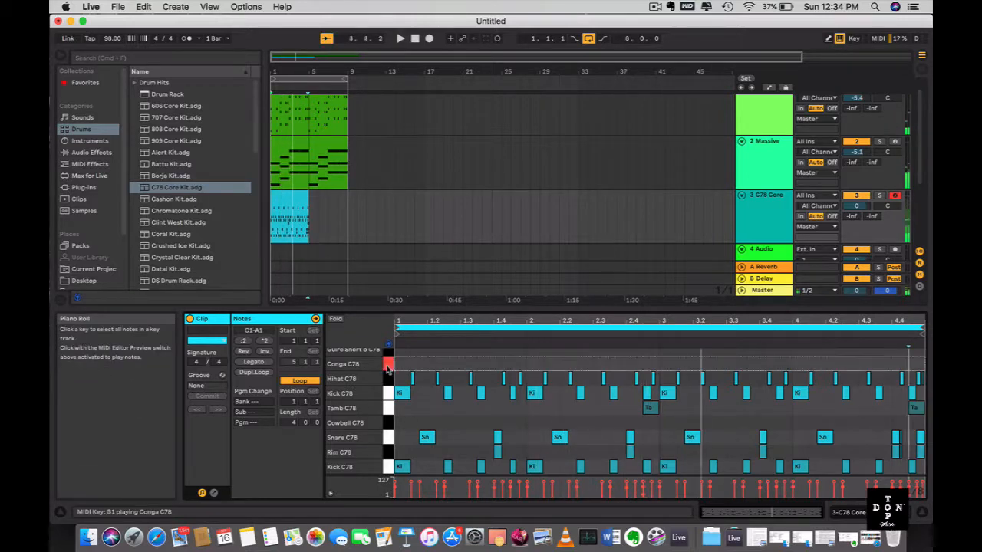
scroll(387, 371, up, 3)
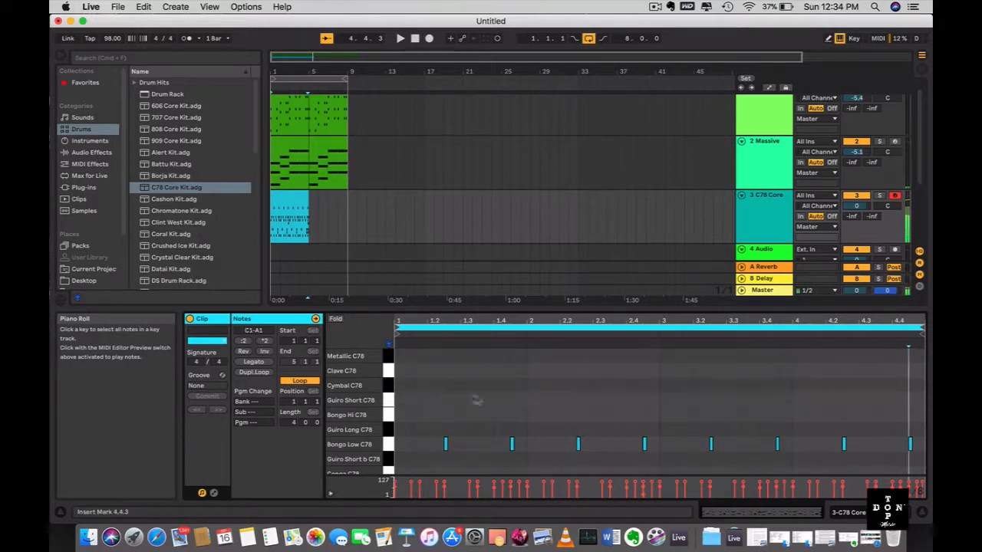
scroll(517, 389, down, 5)
scroll(516, 389, up, 3)
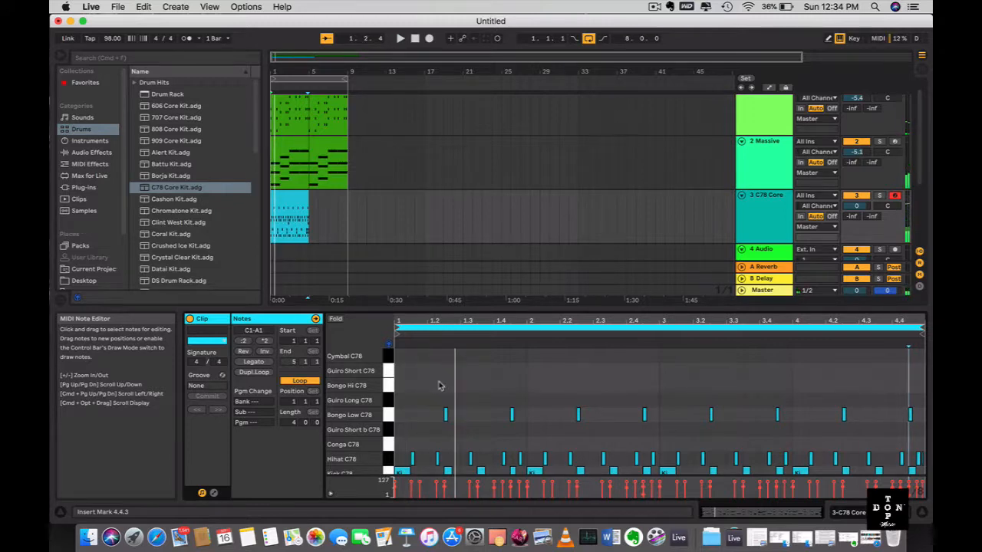
click(437, 460)
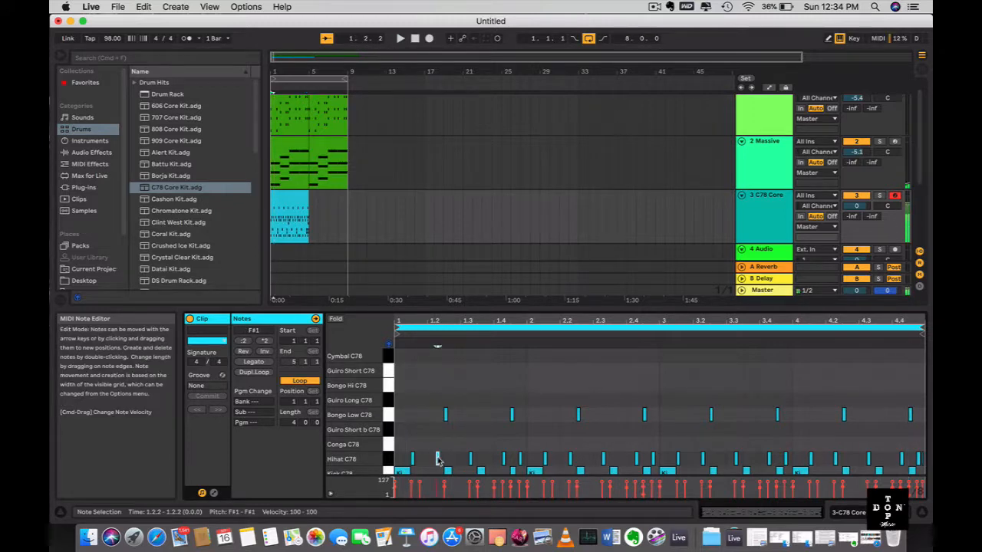
drag(441, 417, 443, 372)
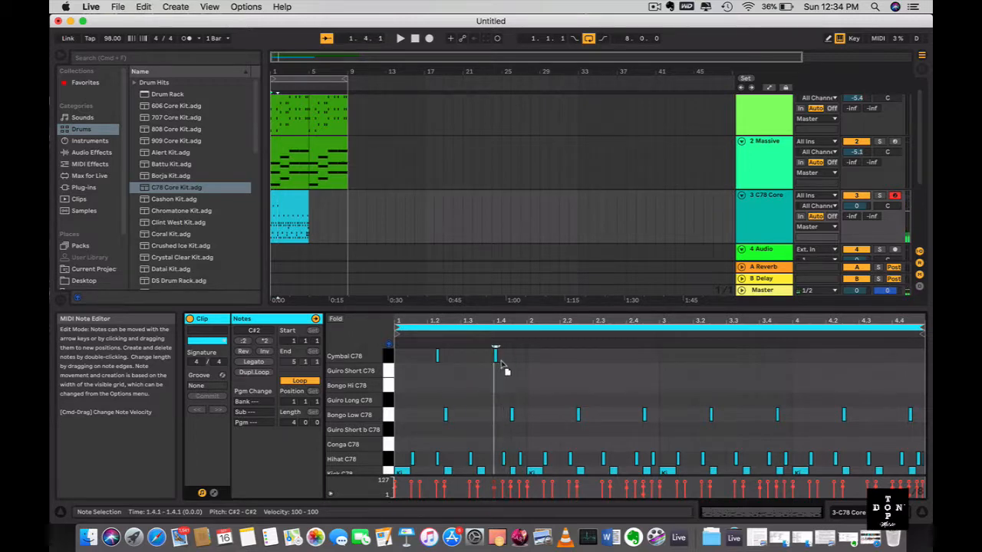
drag(503, 363, 506, 371)
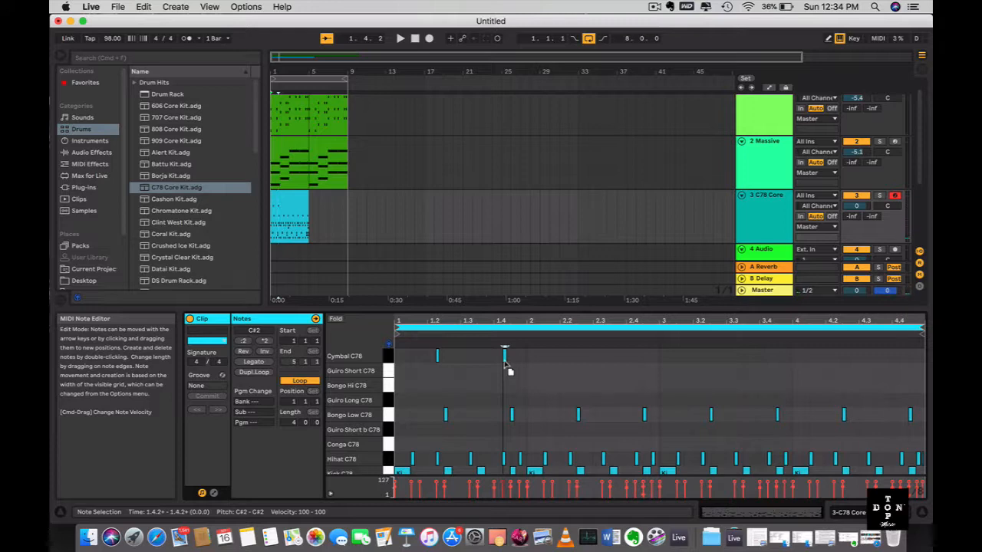
key(space)
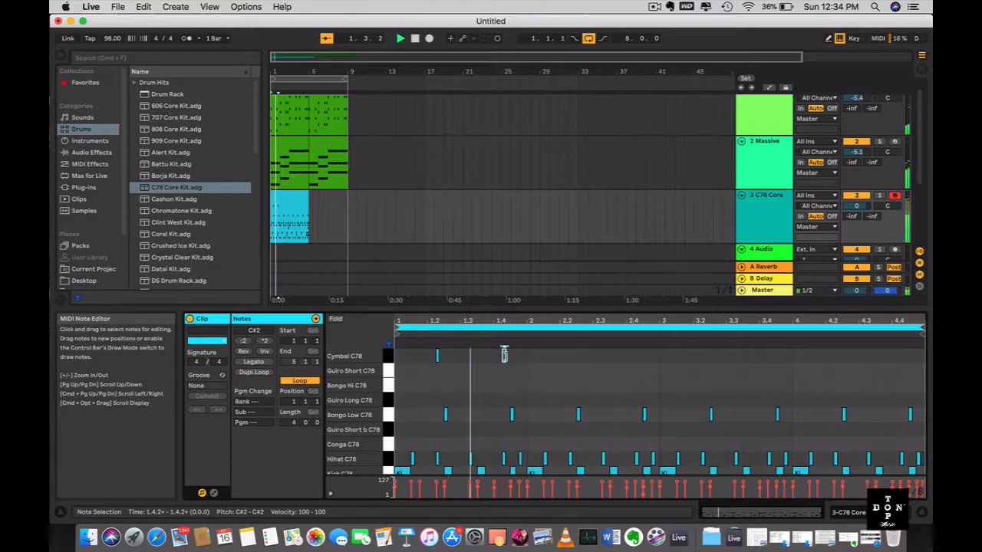
Move the first Cymbal C78 note to 1.3.2 and the second one to just after 2.3.2.
drag(504, 355, 526, 368)
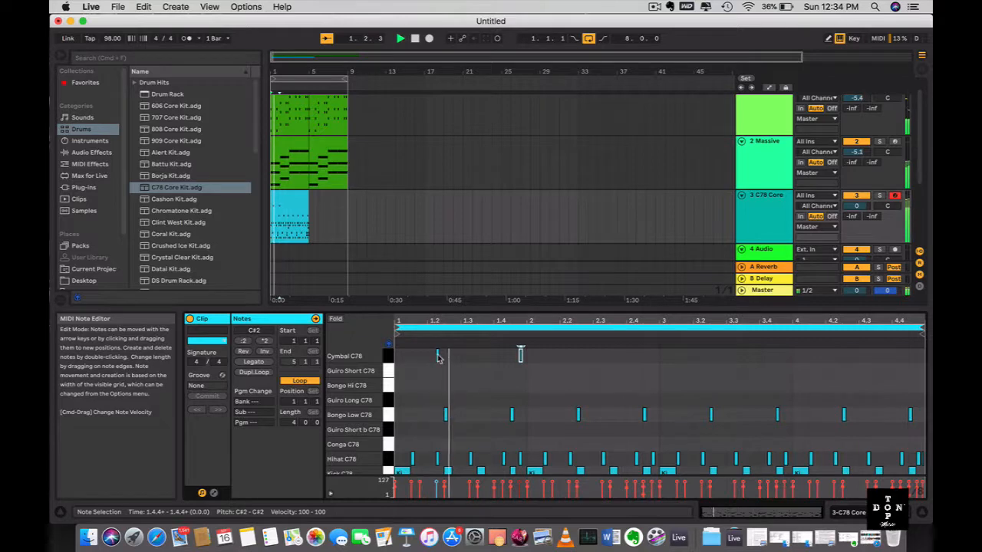
drag(439, 358, 473, 368)
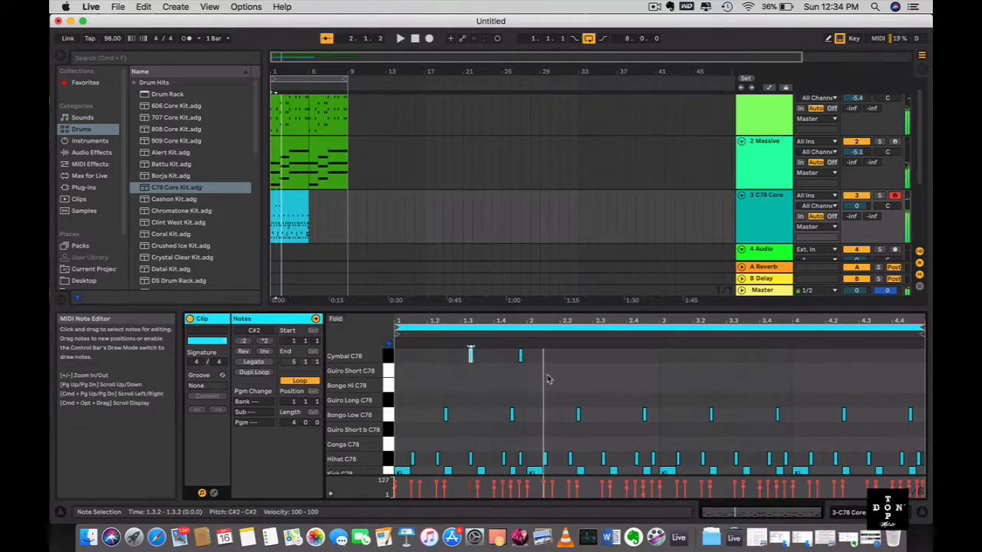
drag(521, 359, 603, 370)
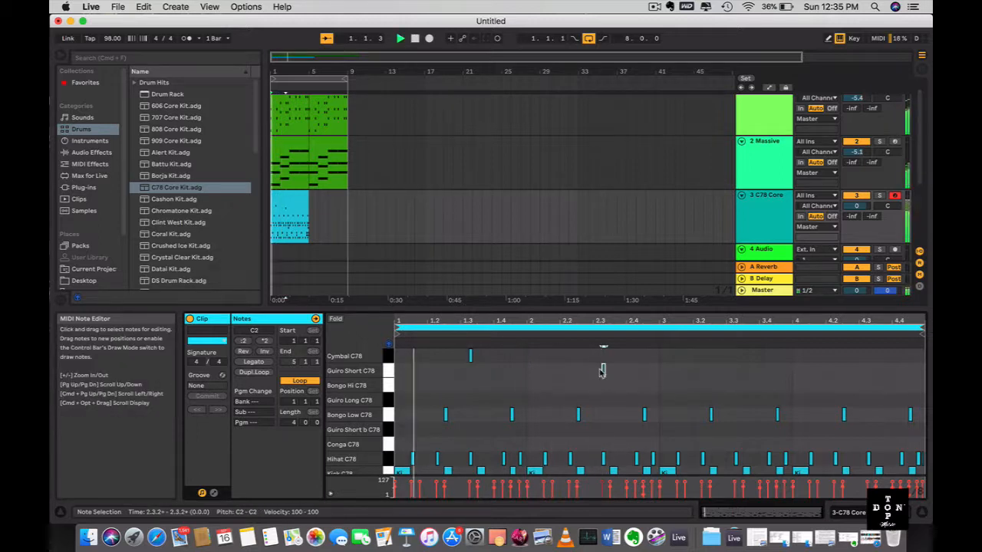
key(Up)
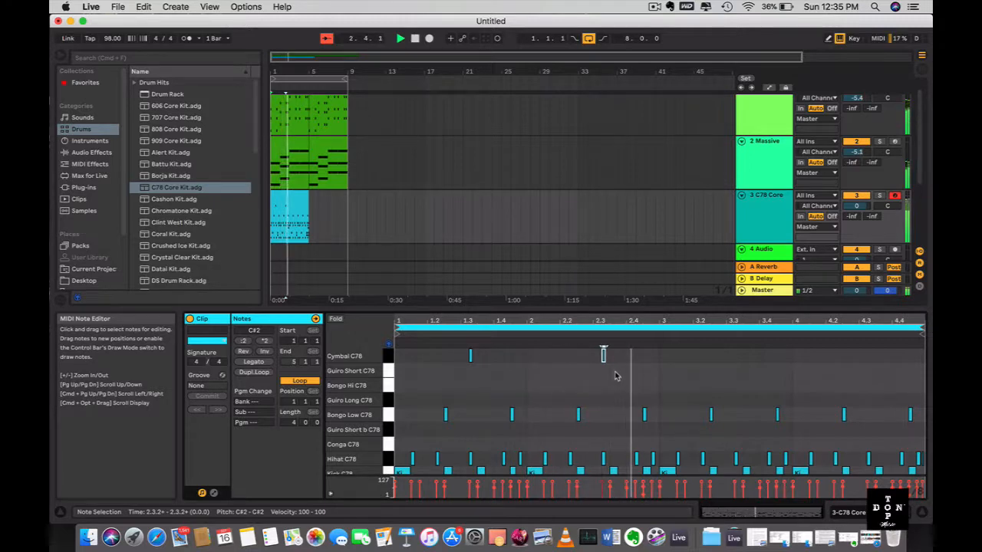
Duplicate the two Cymbal C78 notes into bars 3 and 4, shifting the copy to start at 3.2.2.
key(super+d)
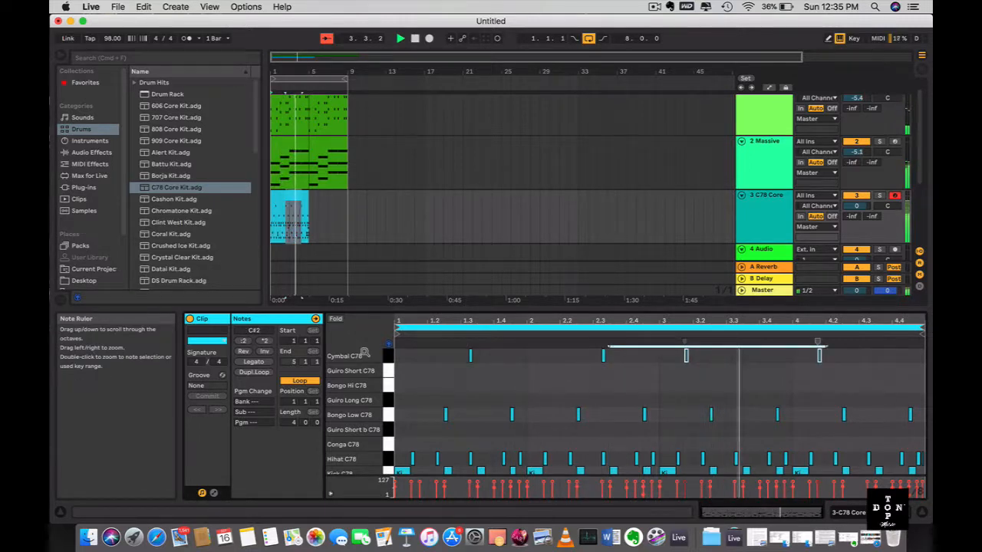
key(Right)
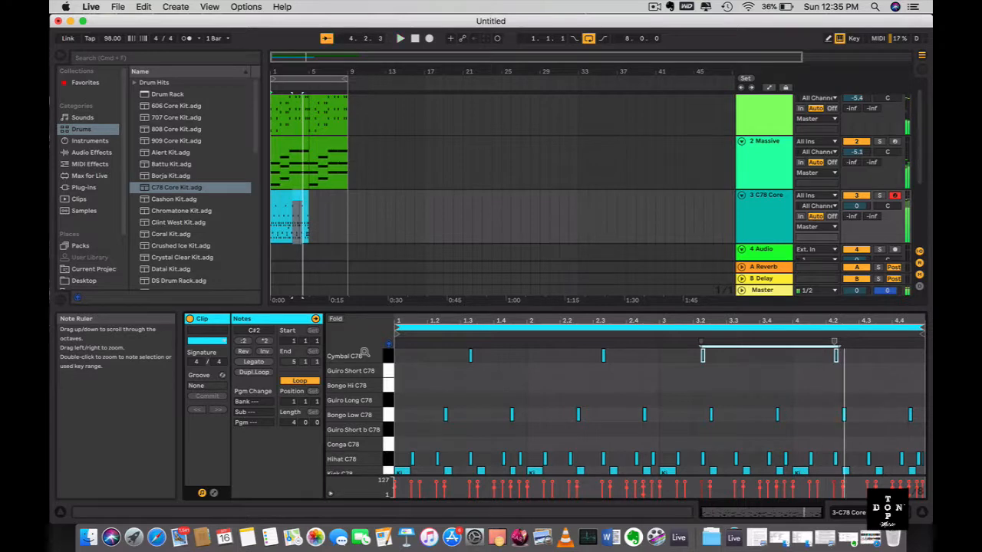
scroll(659, 407, down, 3)
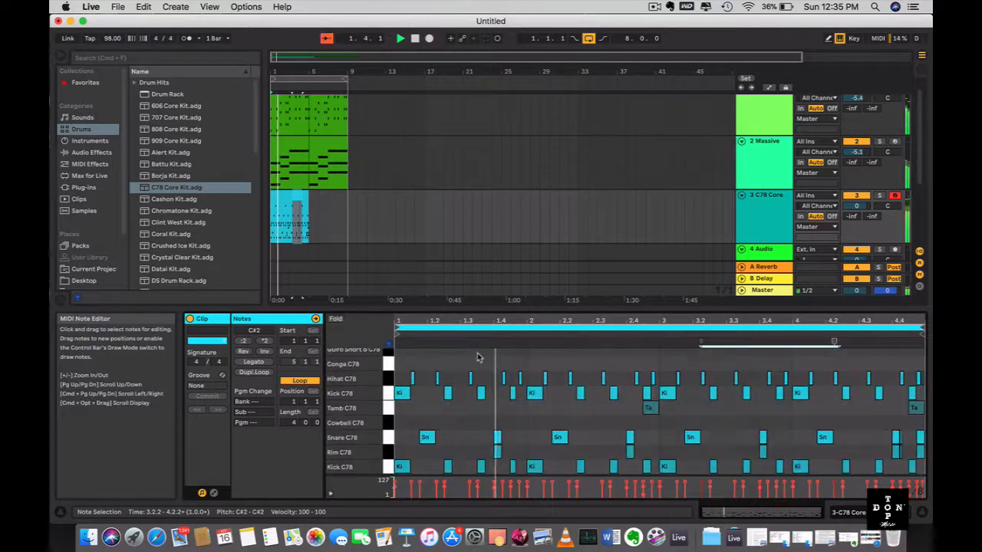
Duplicate the four-bar C78 Core Kit clip in the arrangement so it fills bars 5 to 8.
click(869, 513)
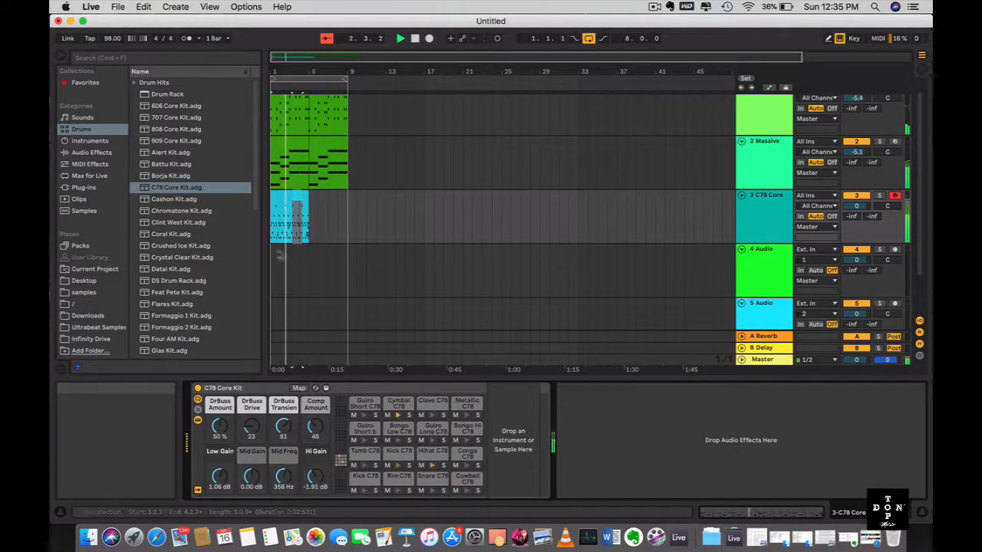
click(286, 199)
key(super+d)
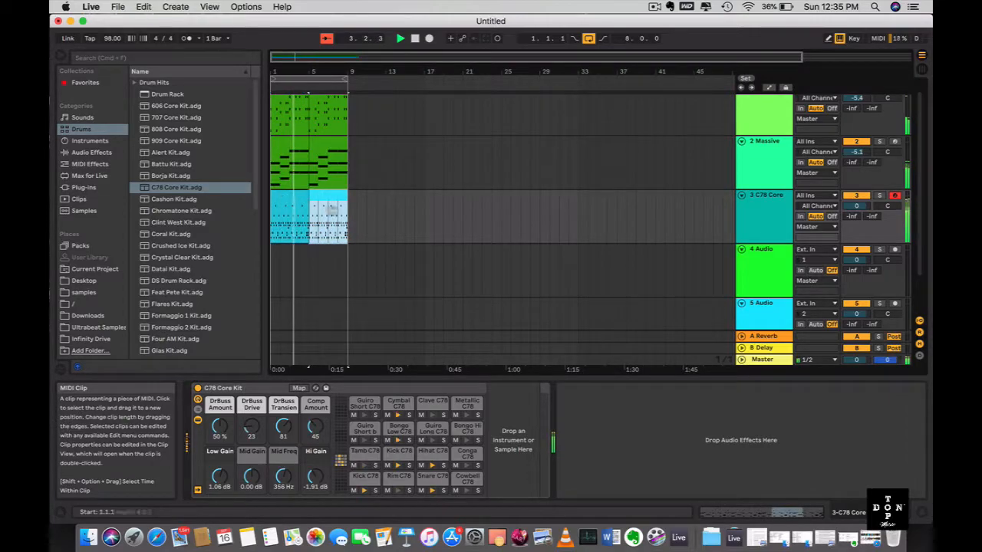